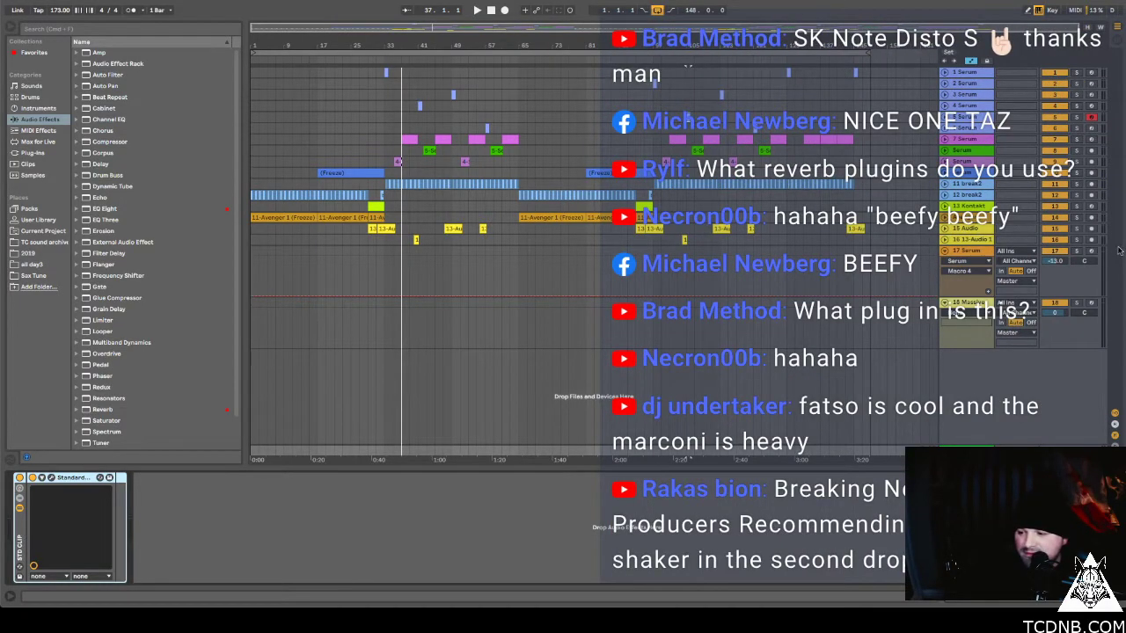
Play the arrangement from bar 97.
click(654, 82)
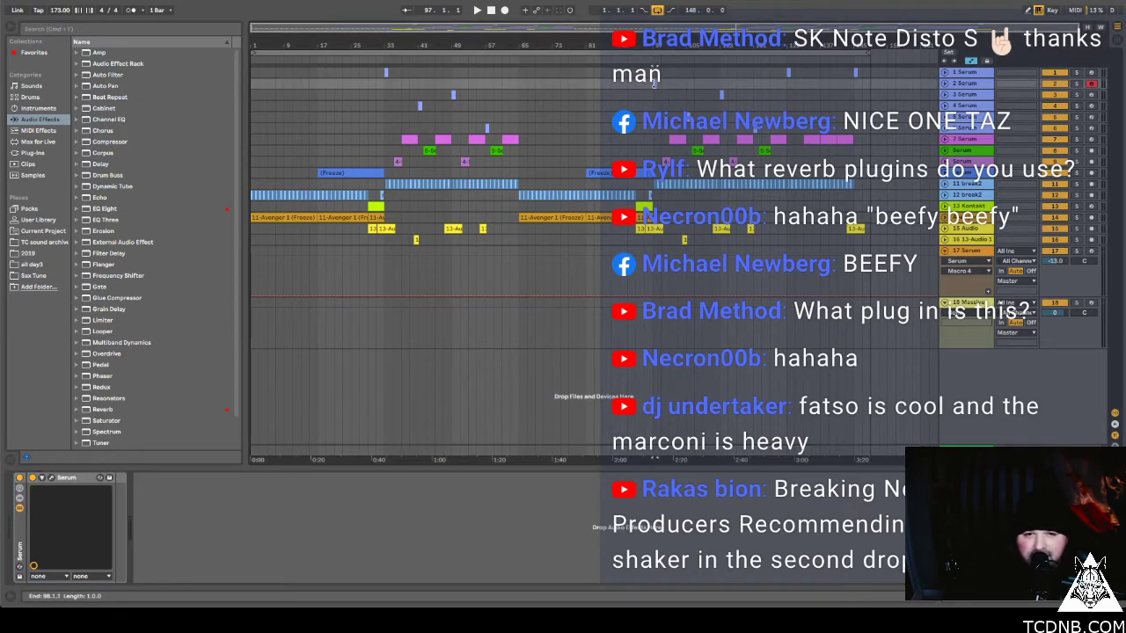
key(space)
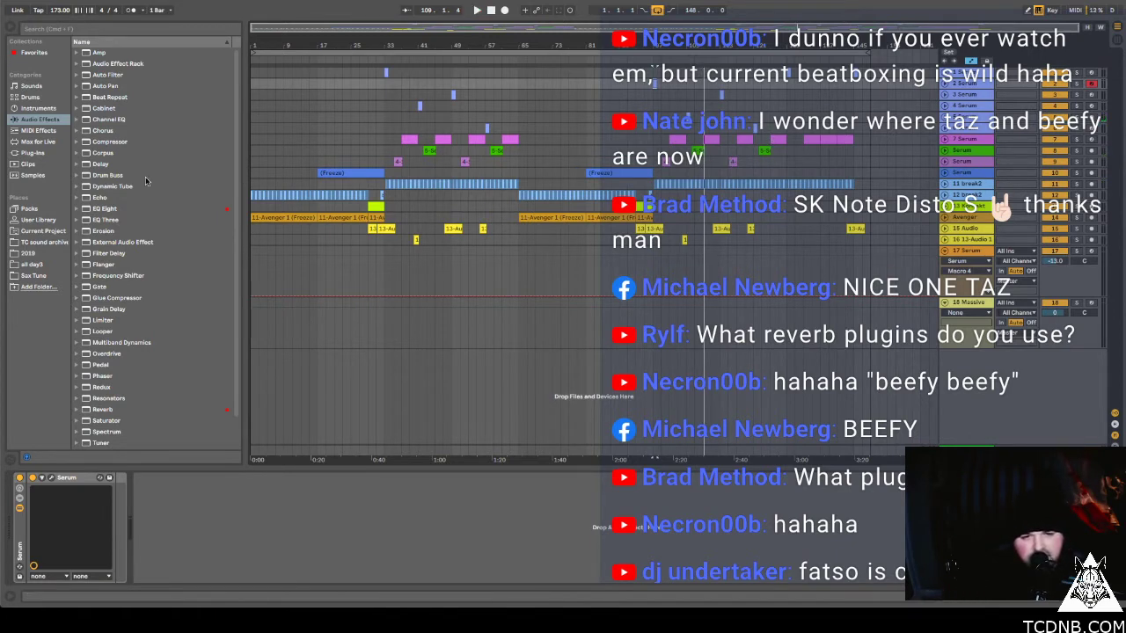
Turn monitoring off on the purple Serum track 9 and audition its clip at bar 35 in solo.
click(398, 161)
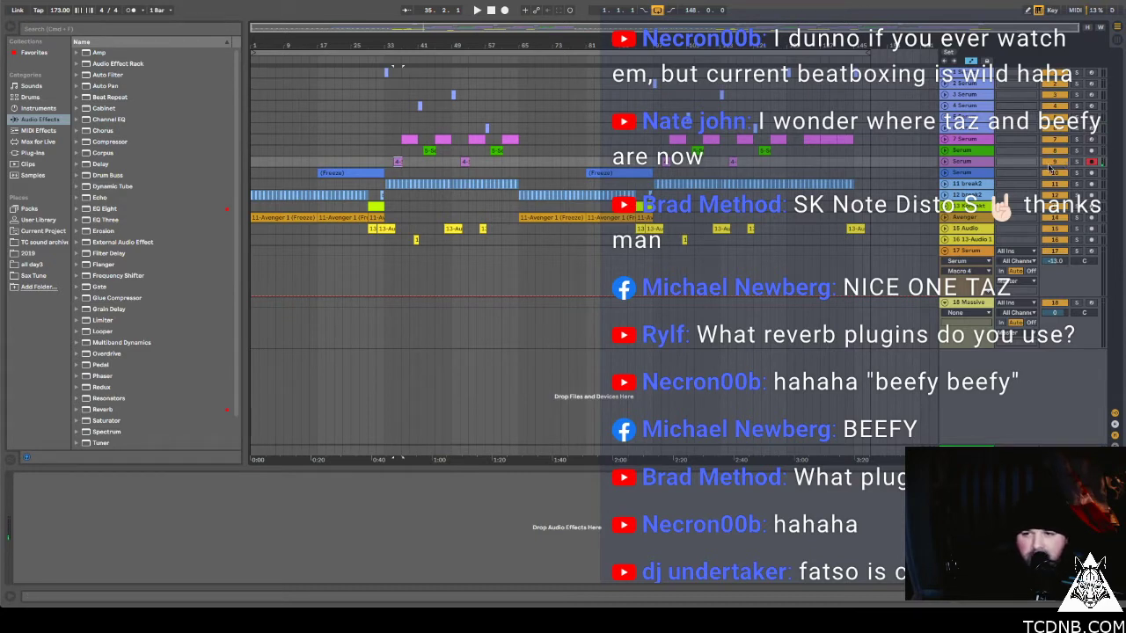
click(946, 163)
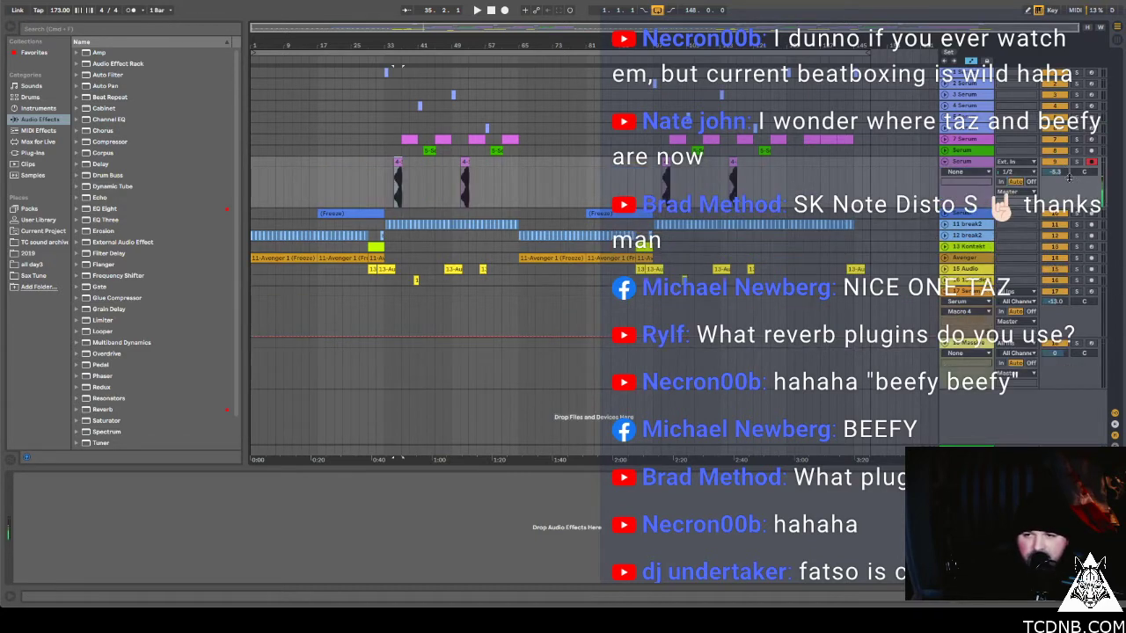
click(1032, 181)
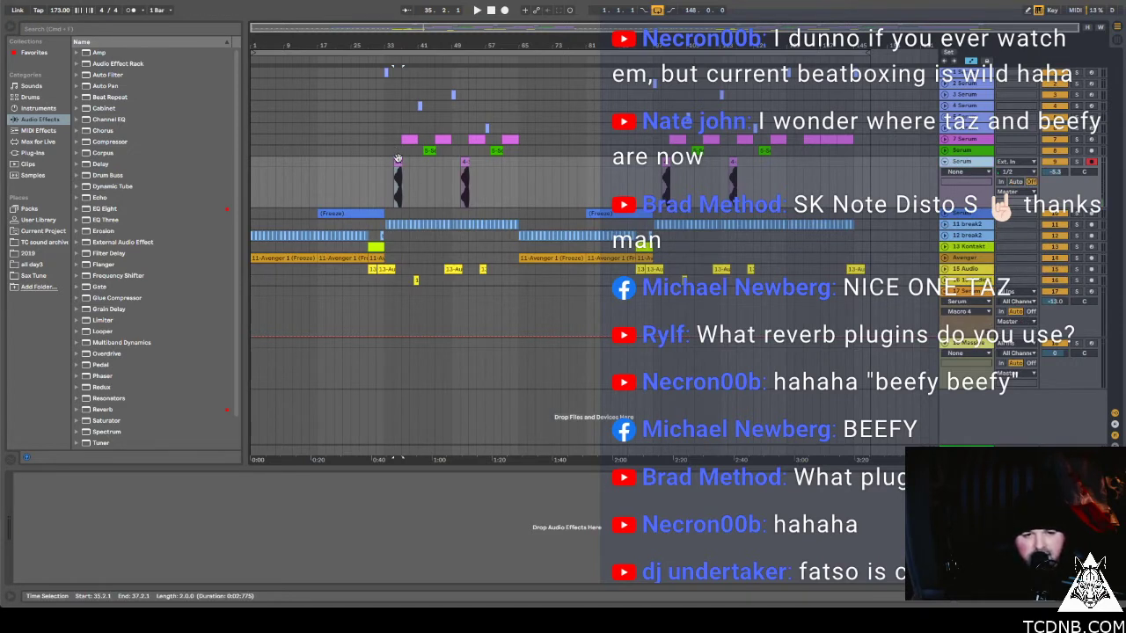
click(1076, 162)
key(space)
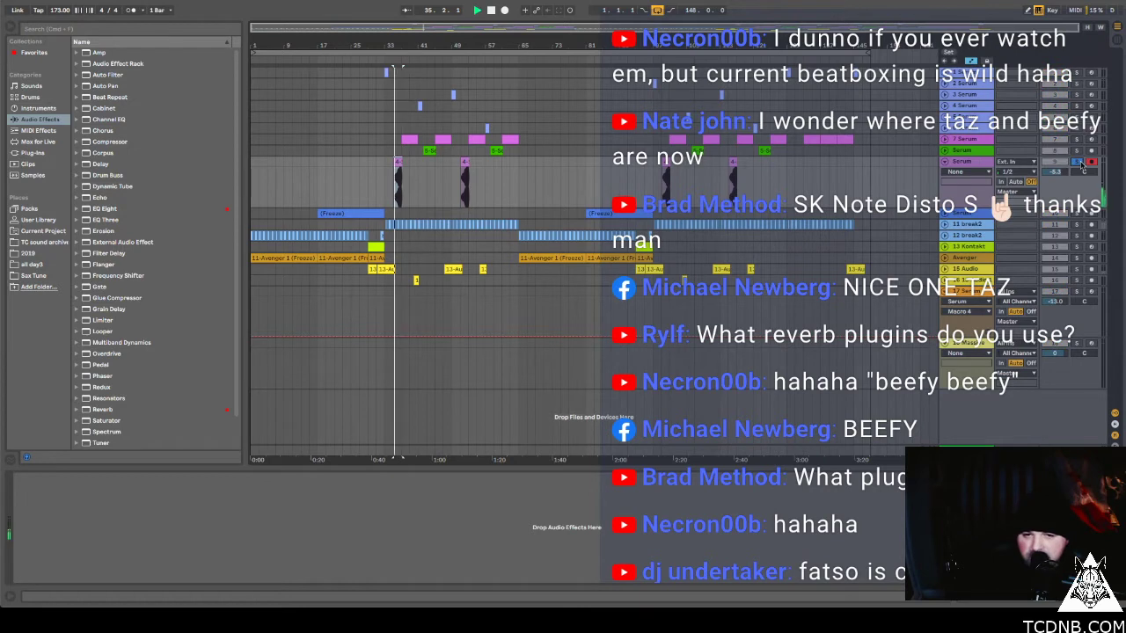
key(space)
click(1076, 161)
Audition the green Serum clip at bar 42 in solo and in the full mix, with all tracks folded to minimum height.
click(429, 151)
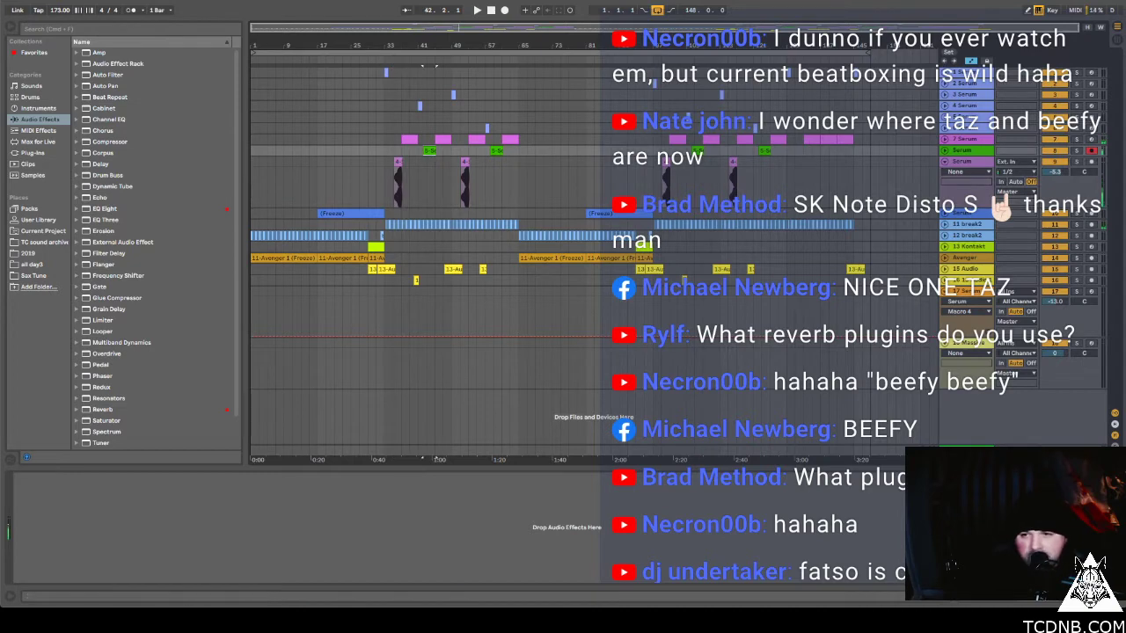
click(1077, 152)
key(space)
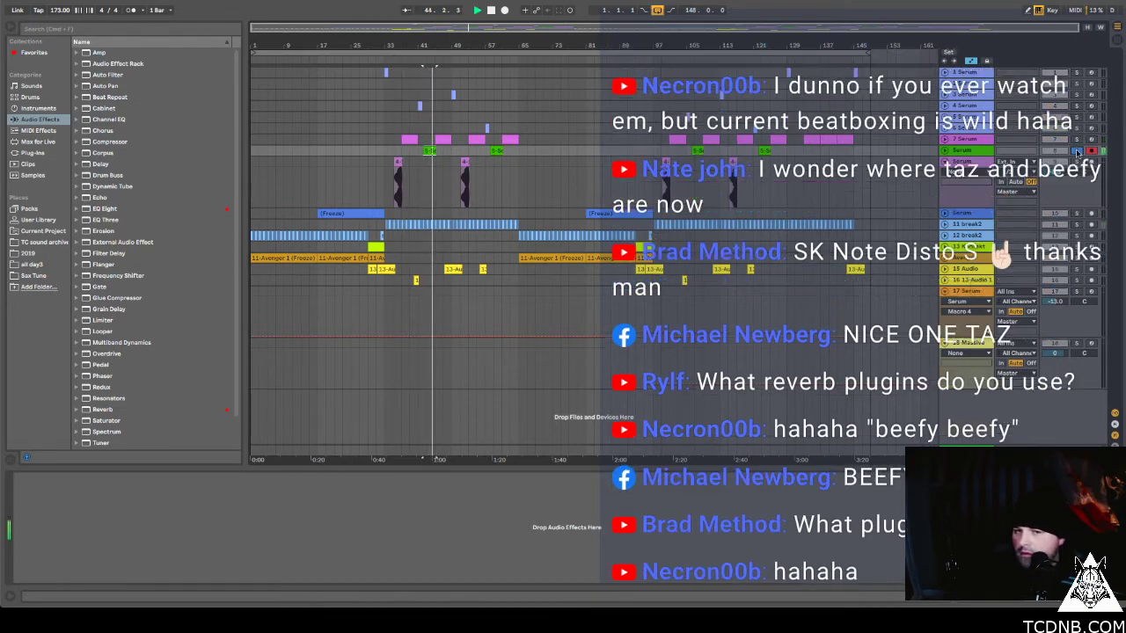
click(1076, 151)
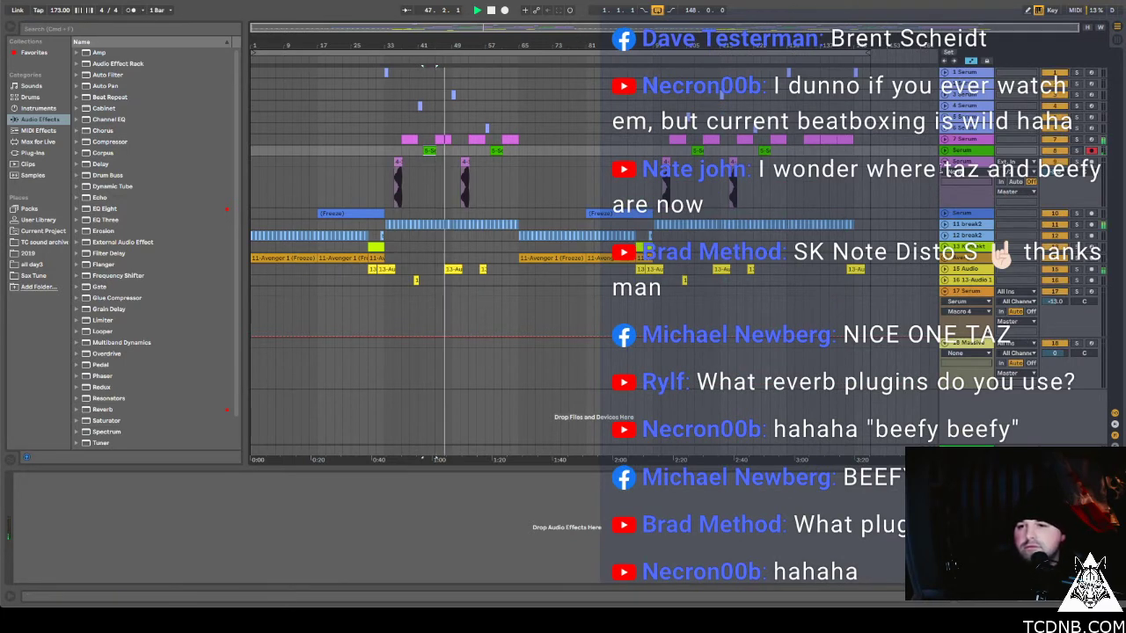
key(alt+minus)
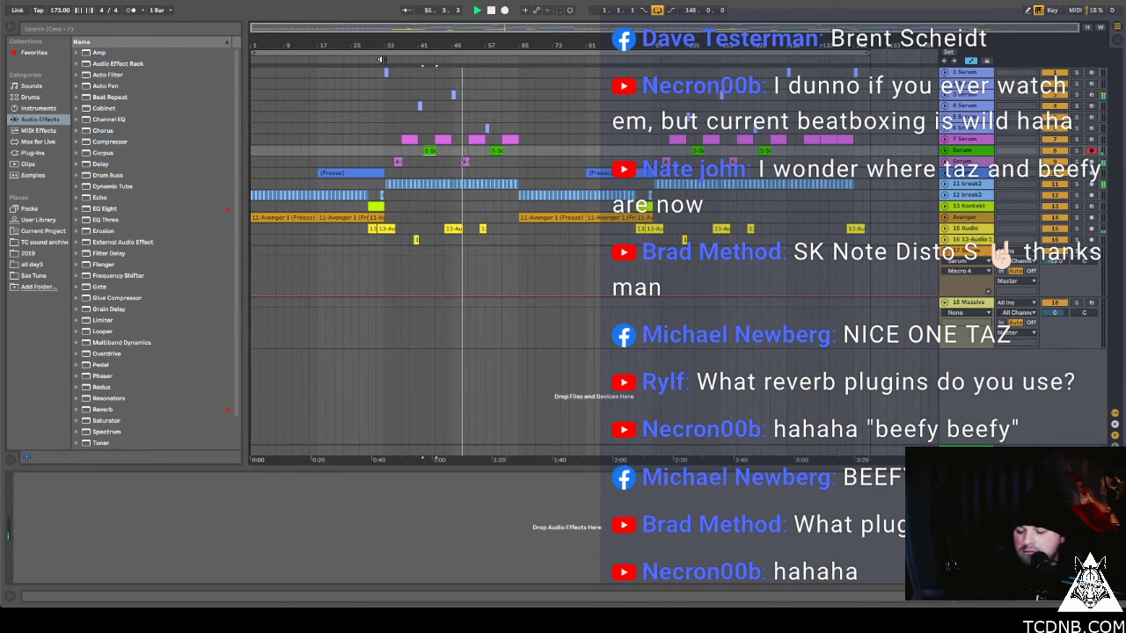
key(space)
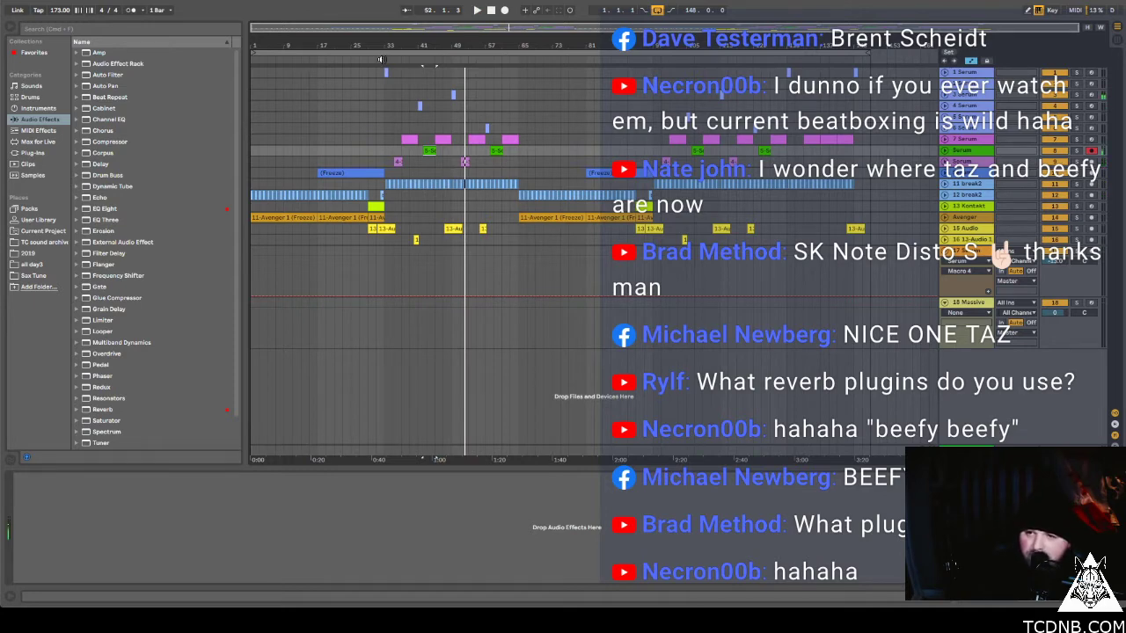
Play the arrangement from the frozen Serum clip at bar 17.
click(990, 109)
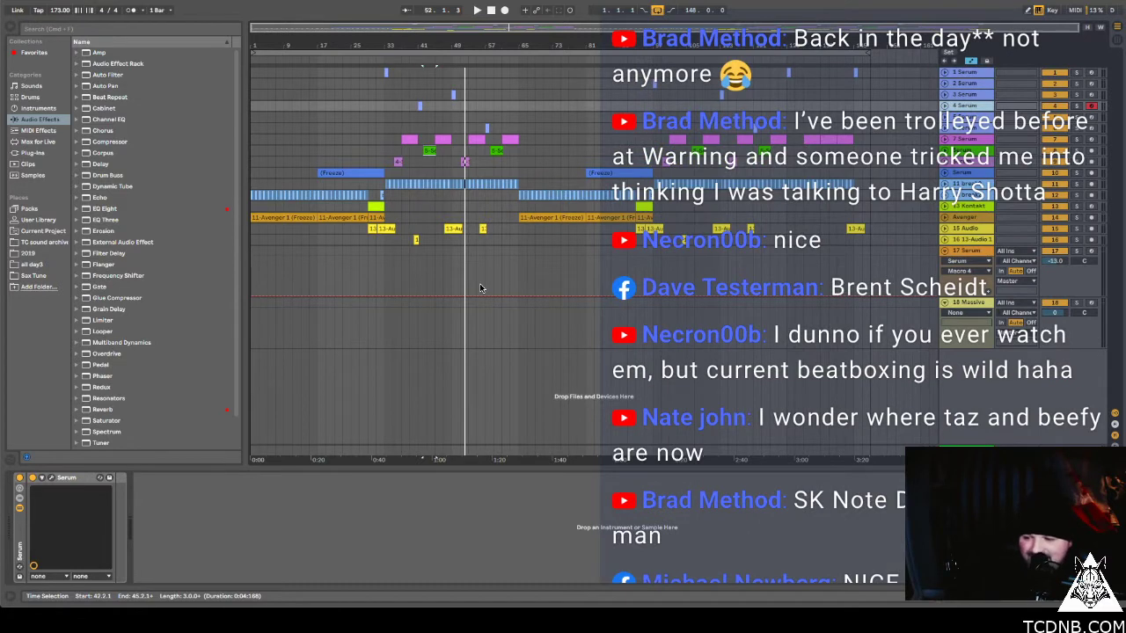
click(279, 215)
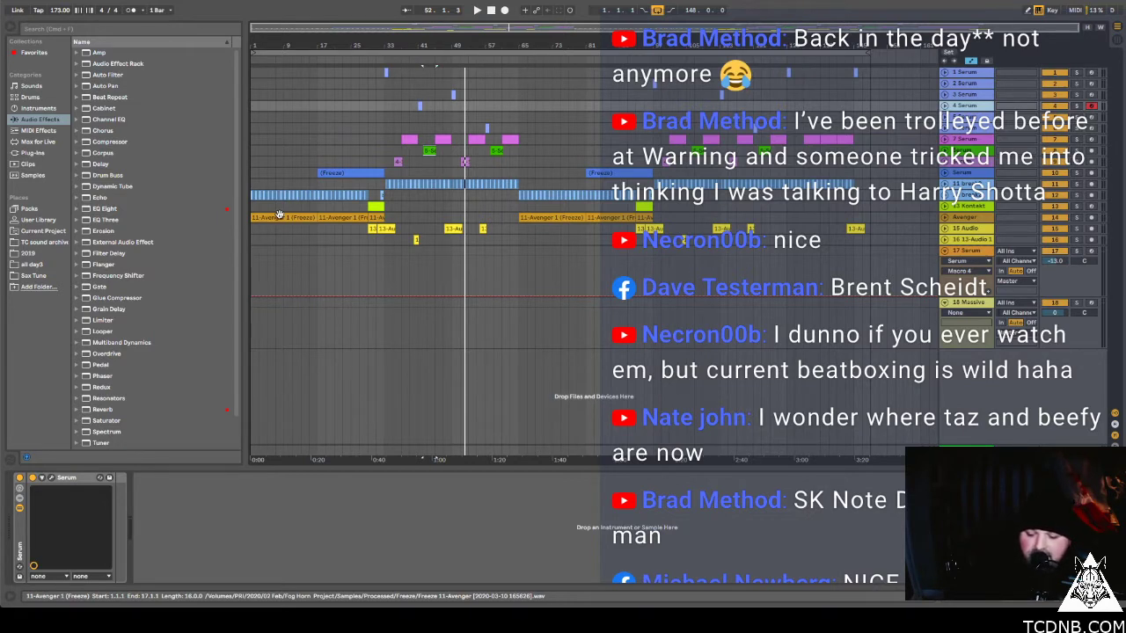
click(334, 176)
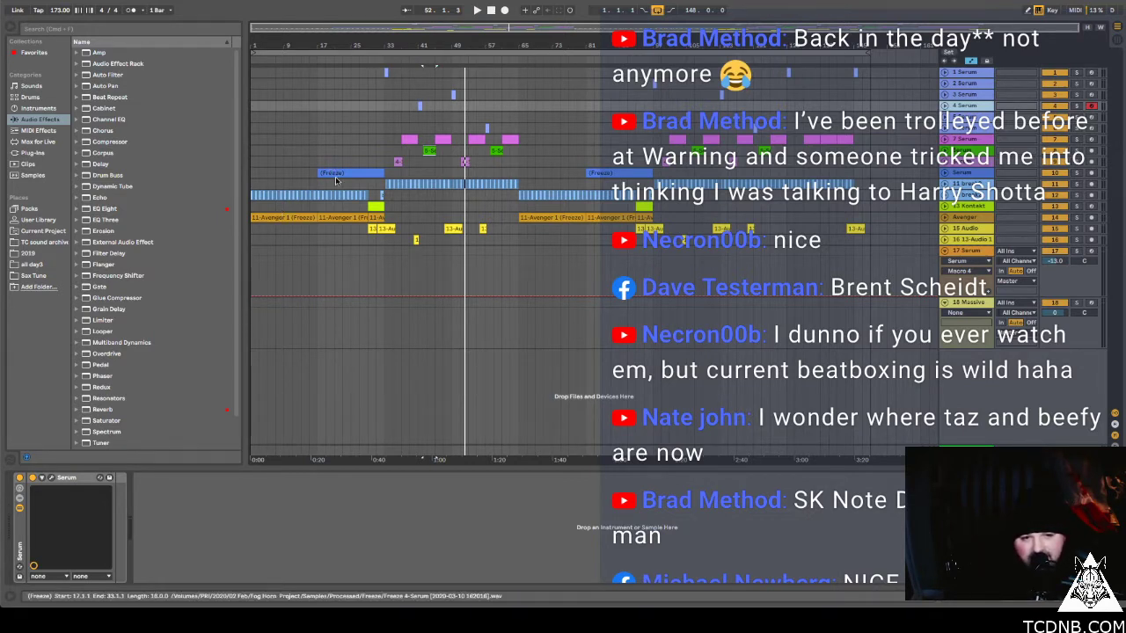
key(Down)
key(space)
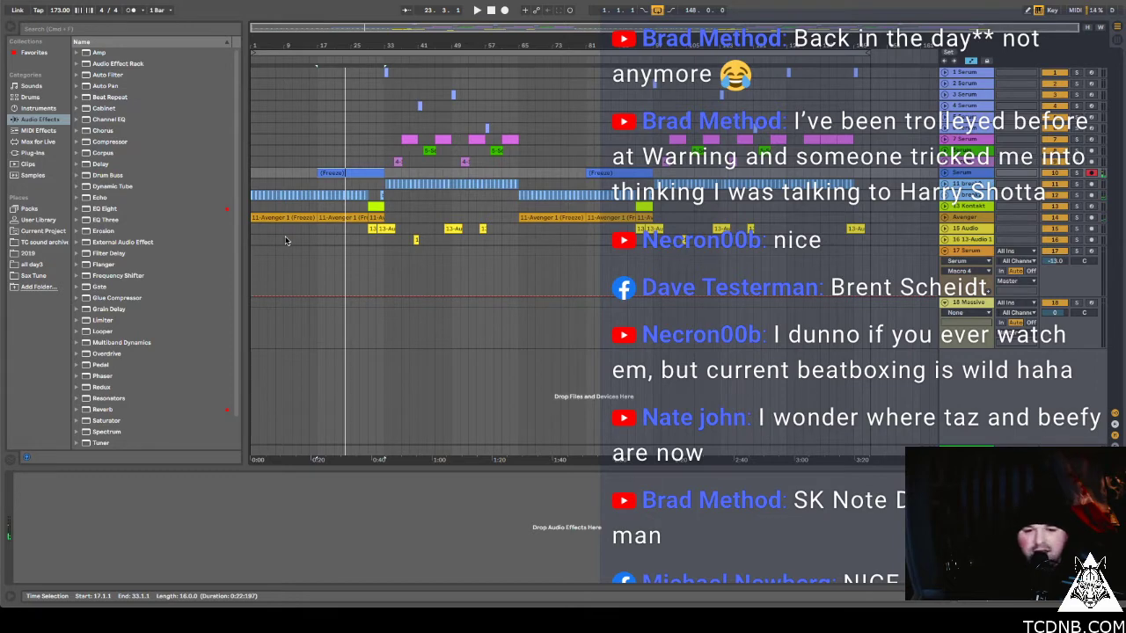
Play the arrangement from bar 25 with the 17 Serum track selected.
click(354, 153)
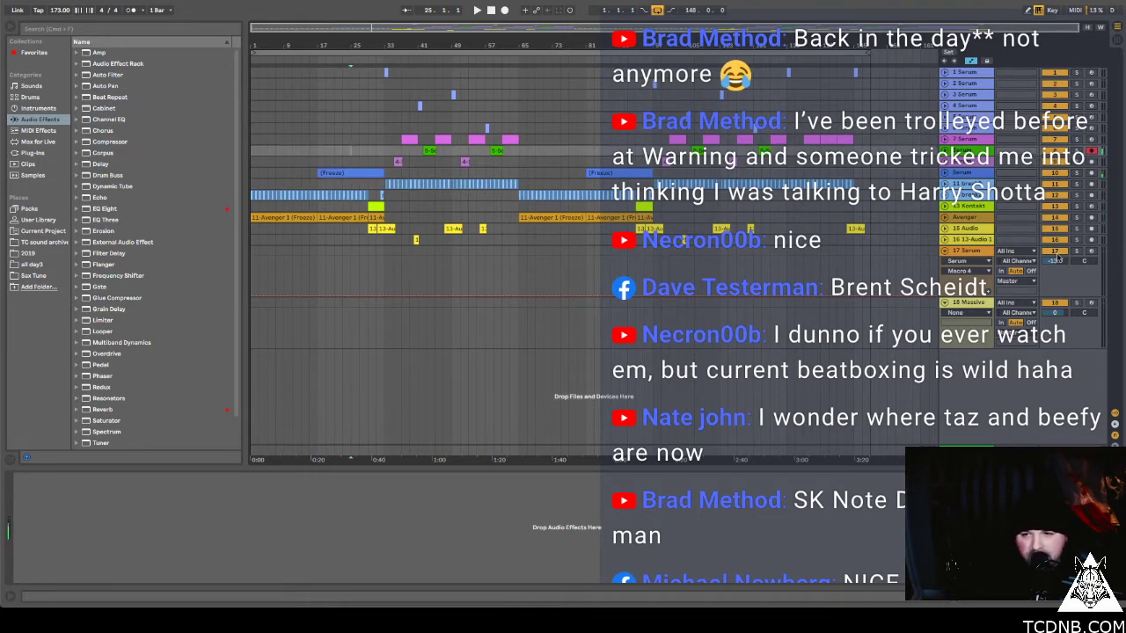
click(964, 254)
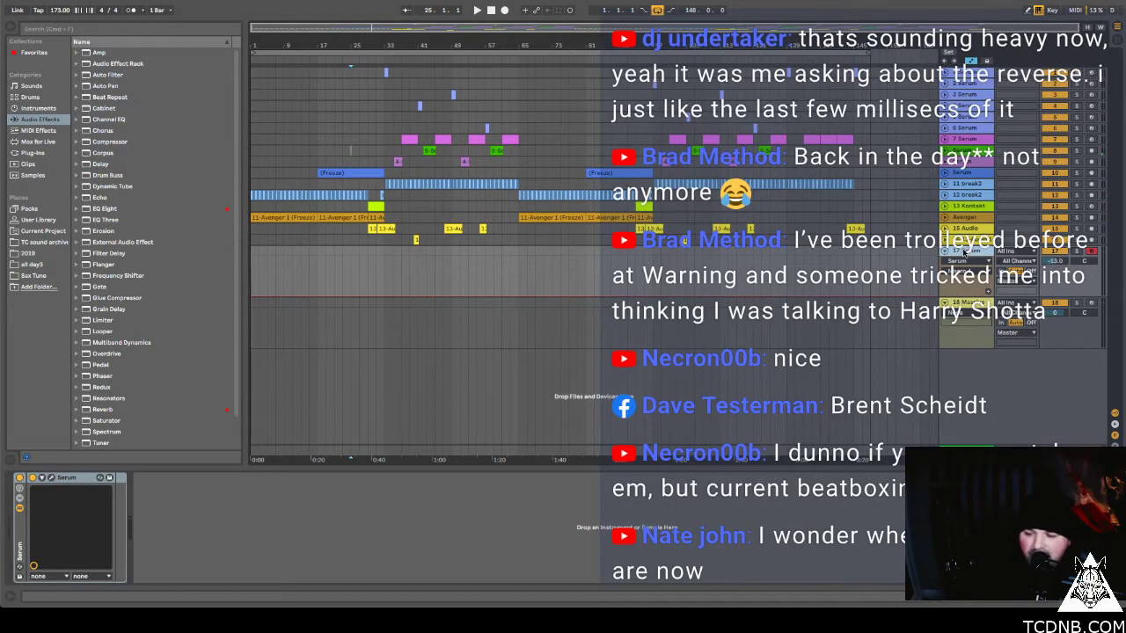
key(space)
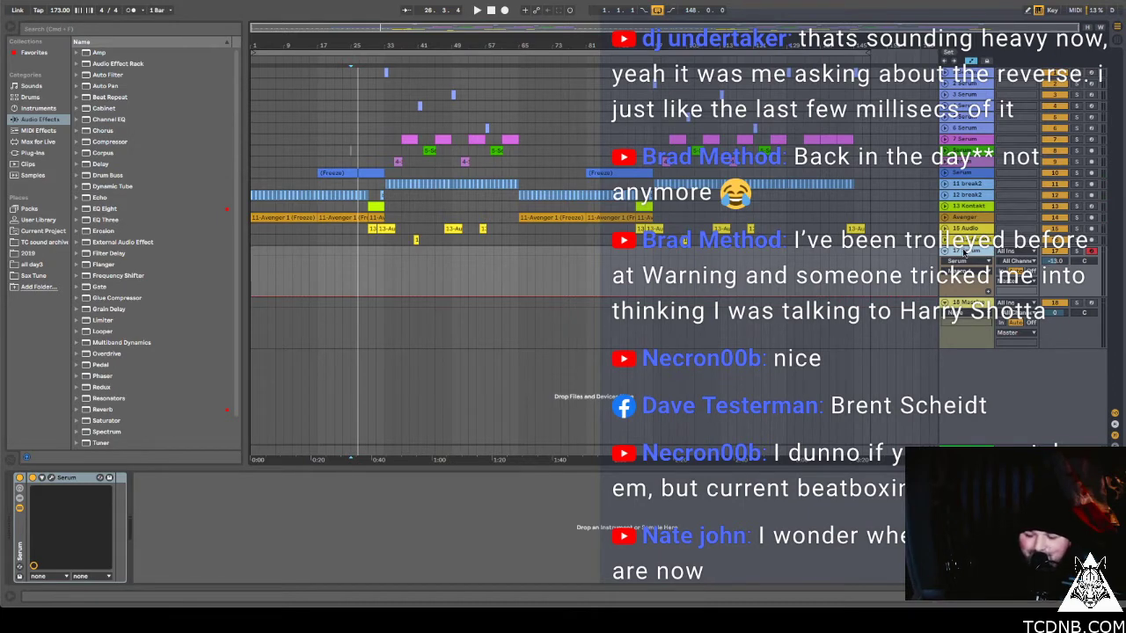
key(space)
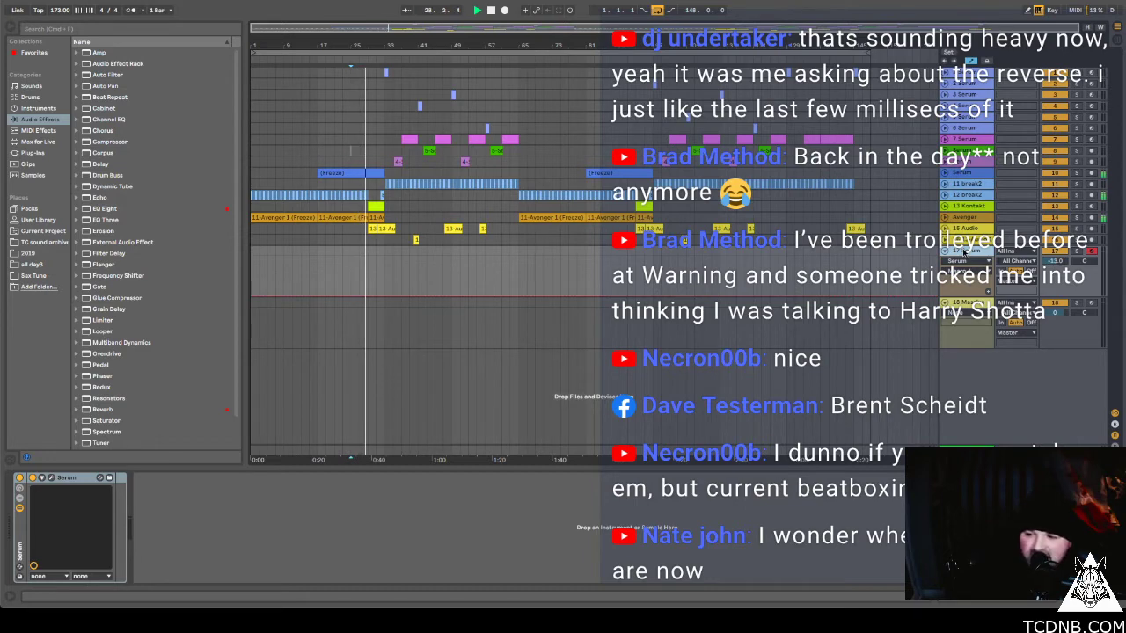
click(964, 253)
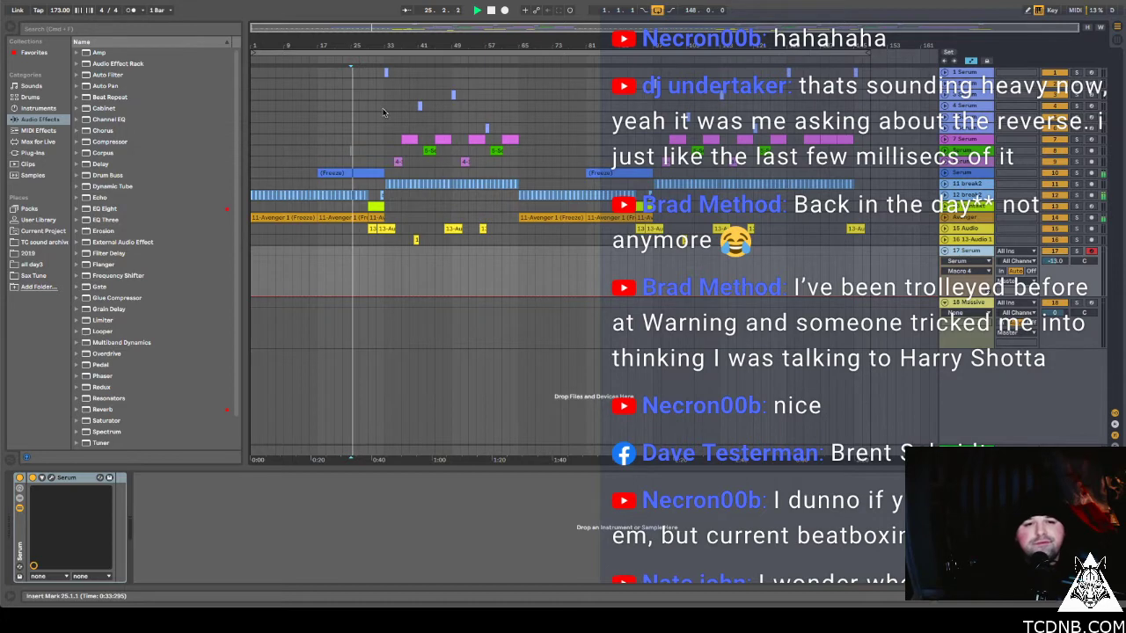
Select the 7 Serum clip at bar 37 and hide the browser to widen the arrangement.
click(409, 147)
click(409, 139)
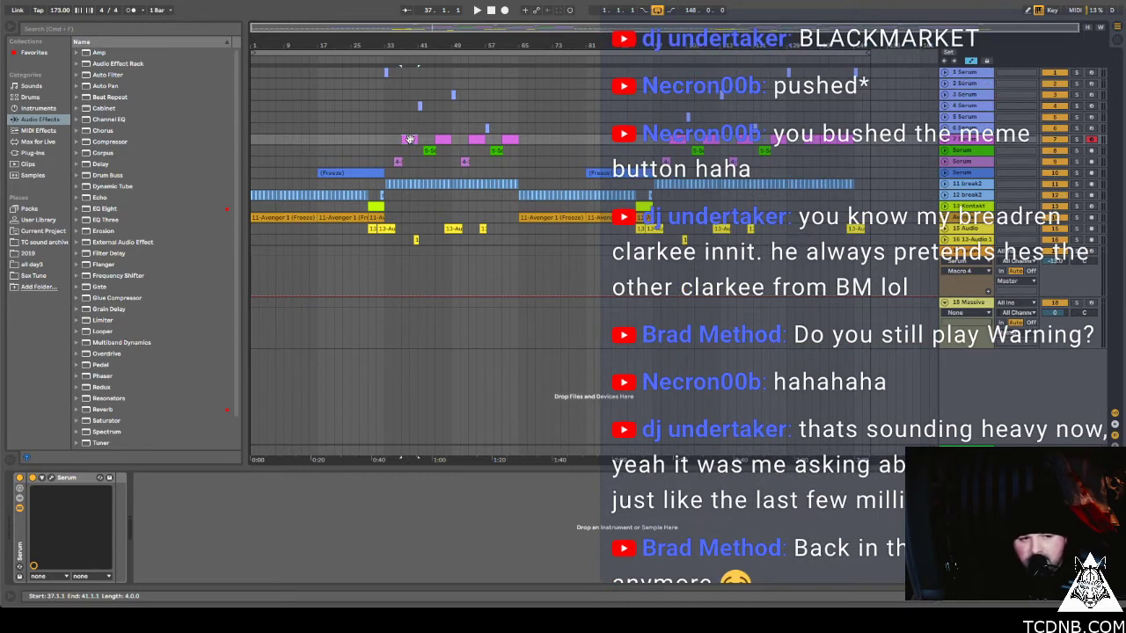
click(7, 31)
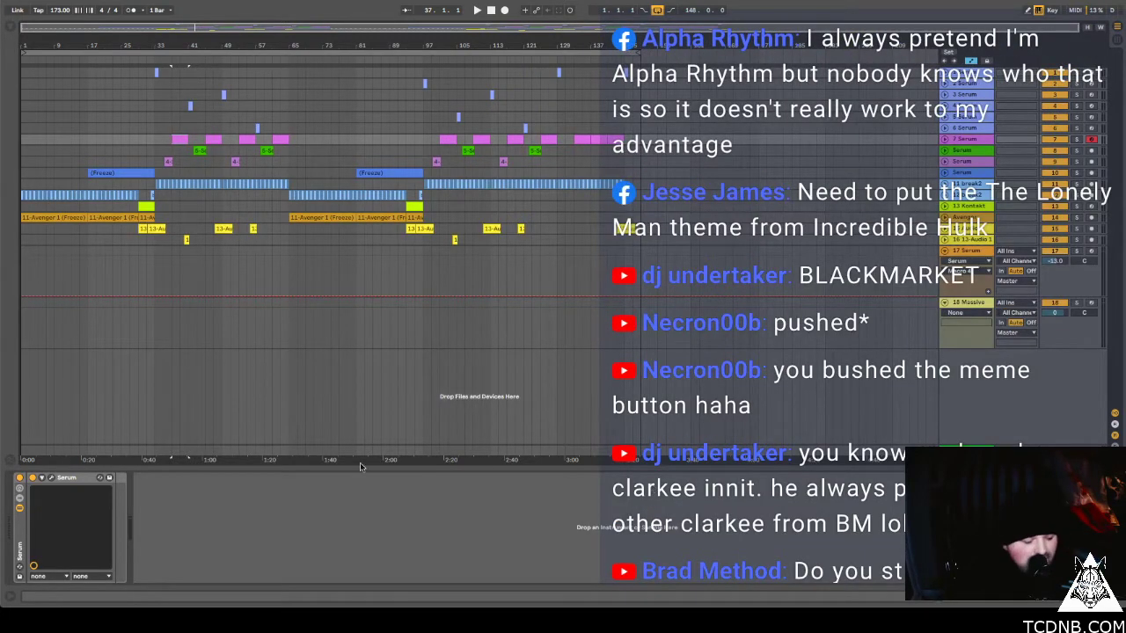
Hide the open Massive plug-in window to uncover the arrangement.
mouse_move(449, 591)
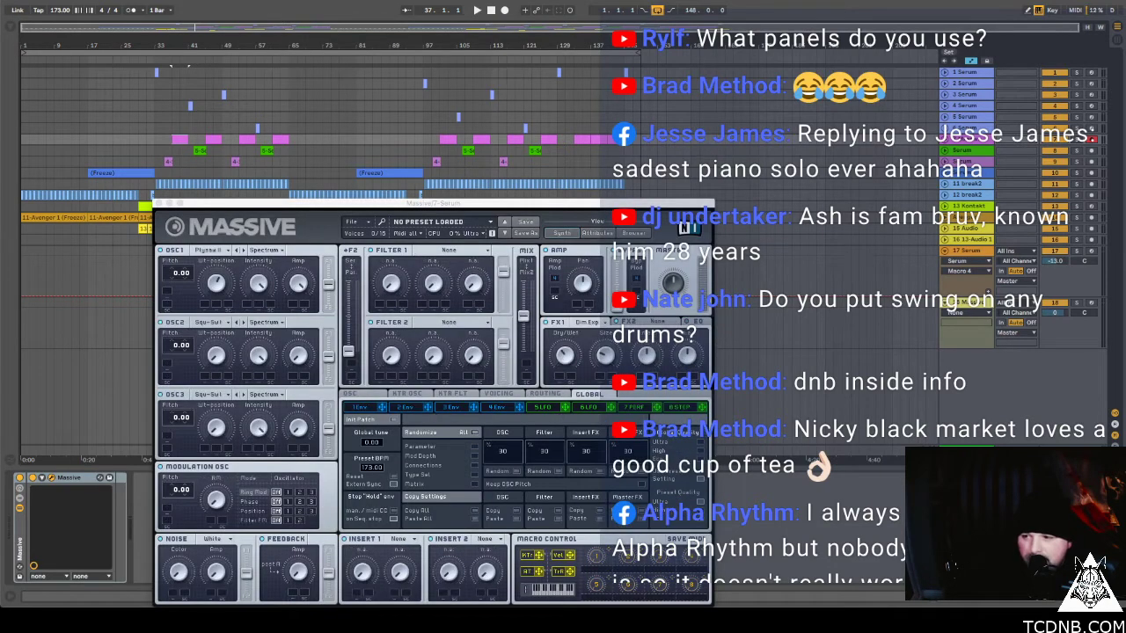
click(146, 206)
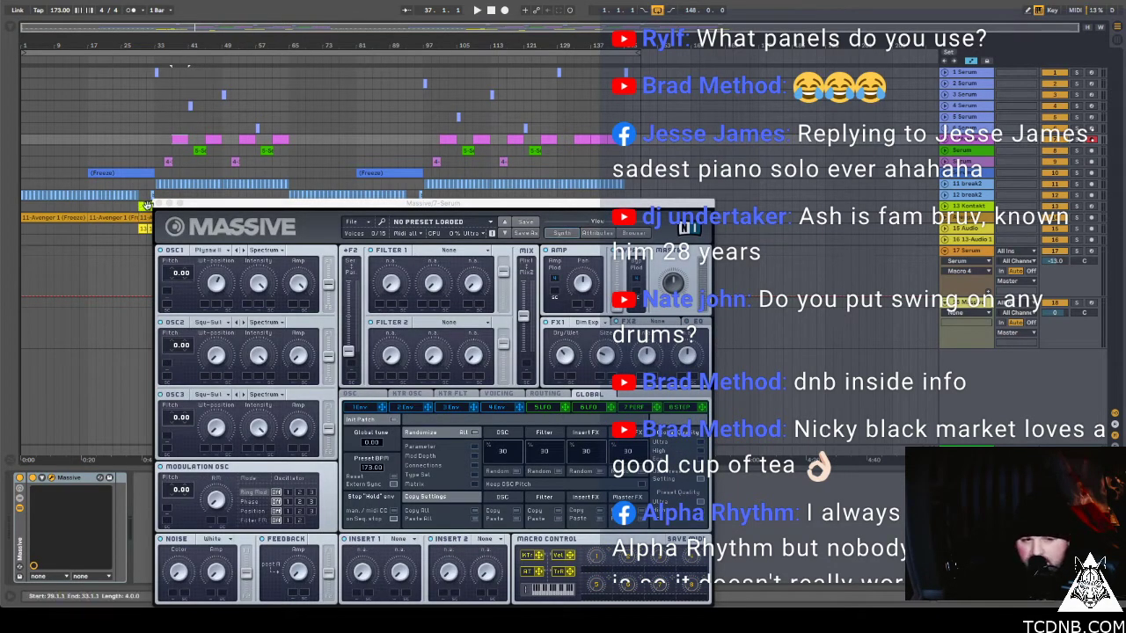
key(ctrl+alt+p)
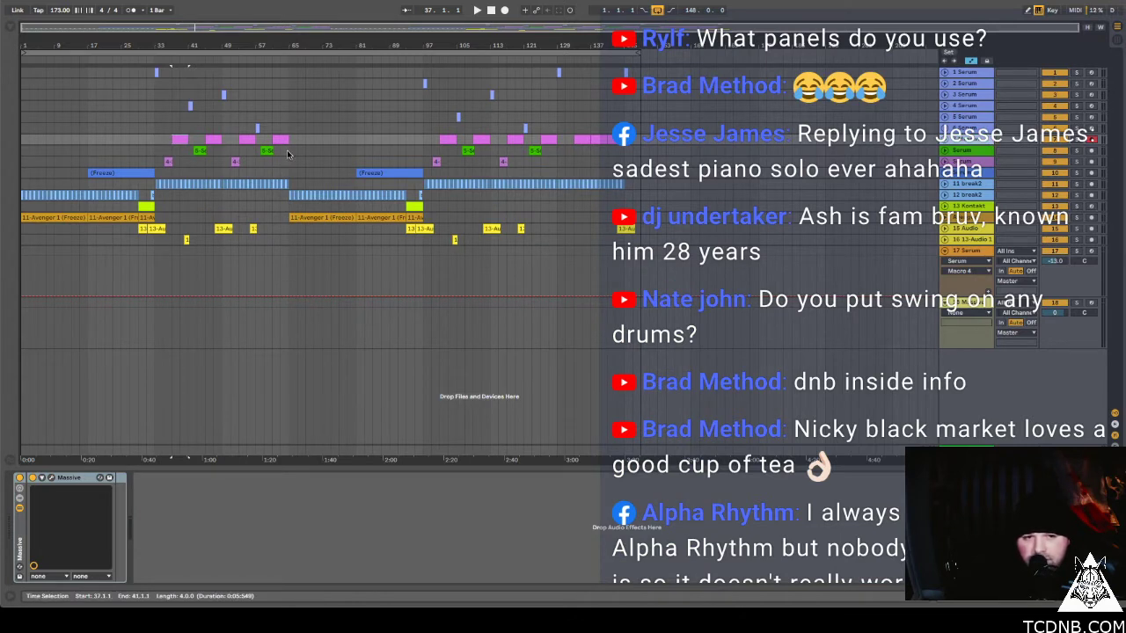
key(Down)
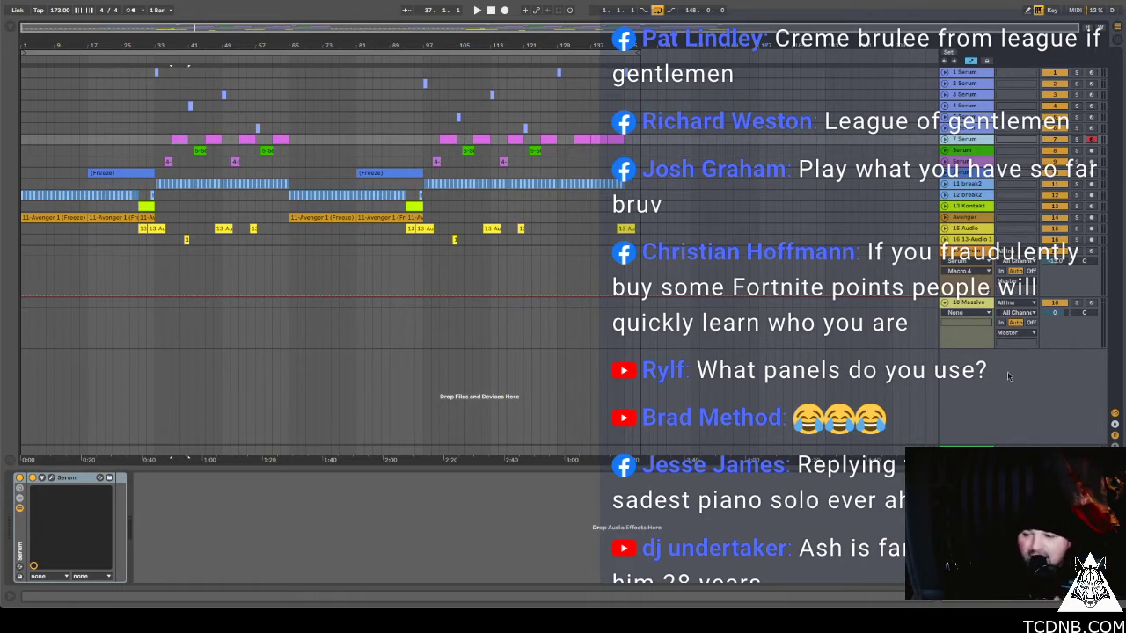
Play the whole arrangement from the Avenger clip at bar 1.
click(151, 170)
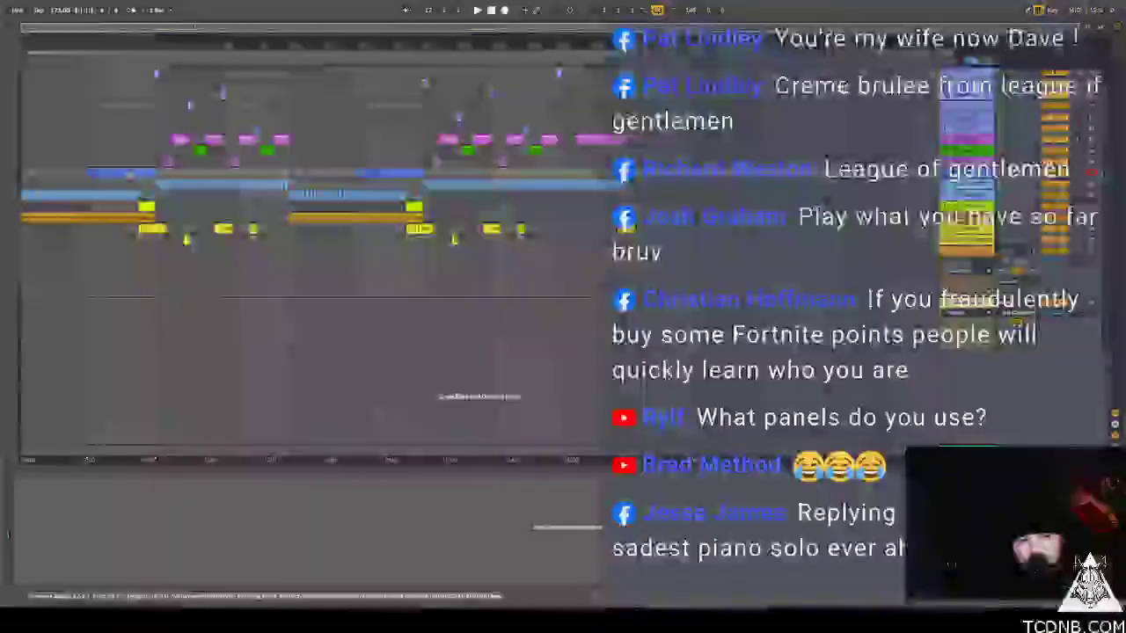
click(31, 217)
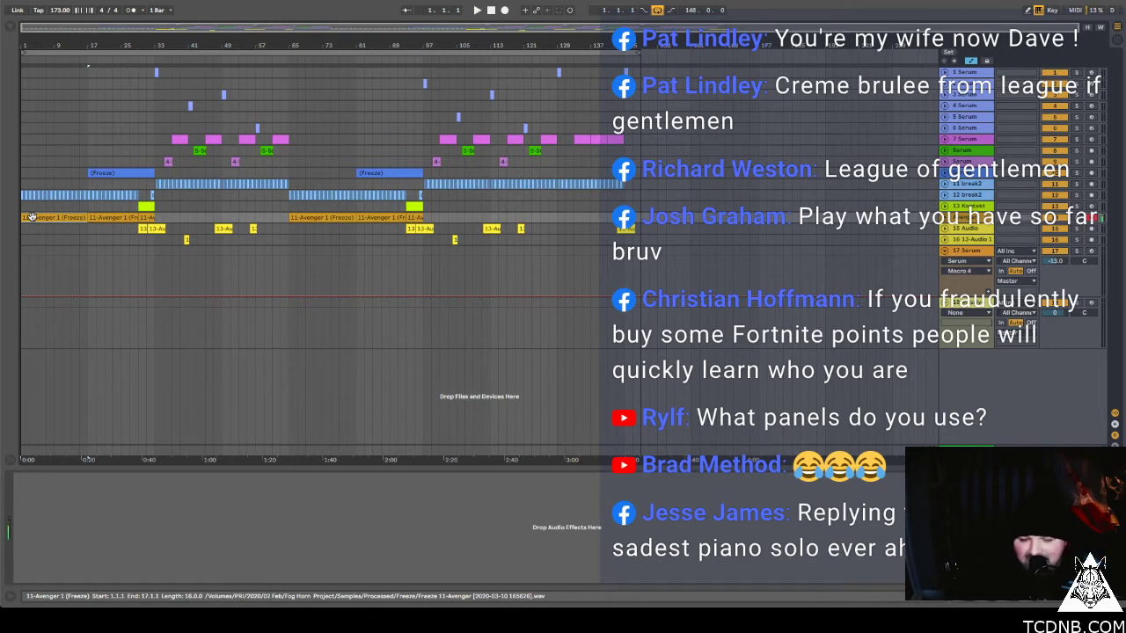
key(space)
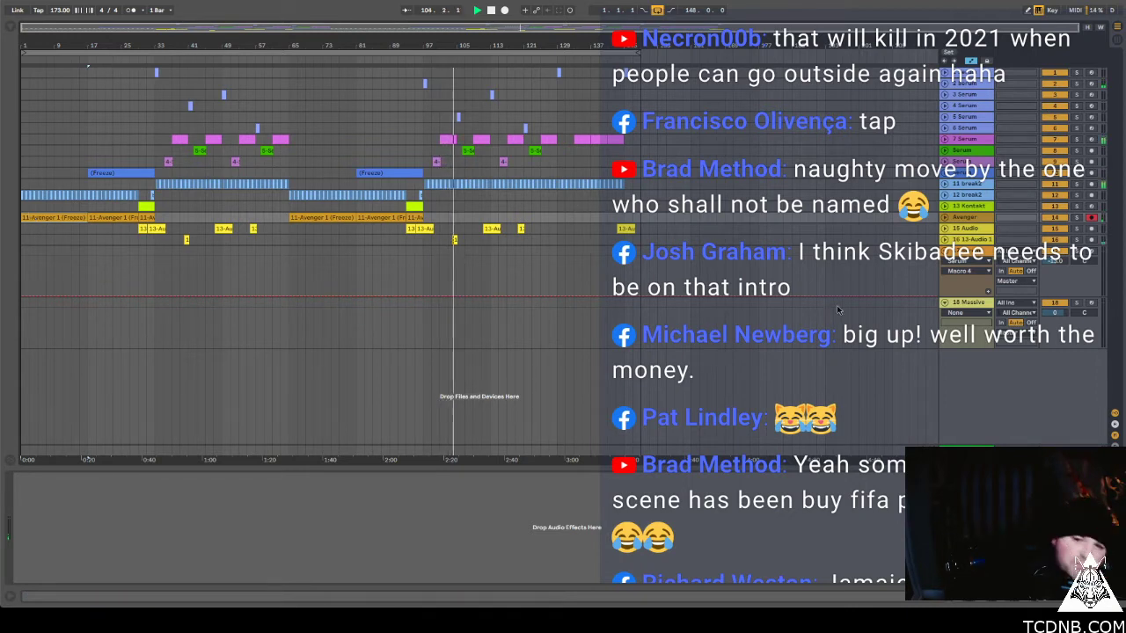
Add a new MIDI track after 18 Massive and load the TRITON instrument on it.
click(966, 302)
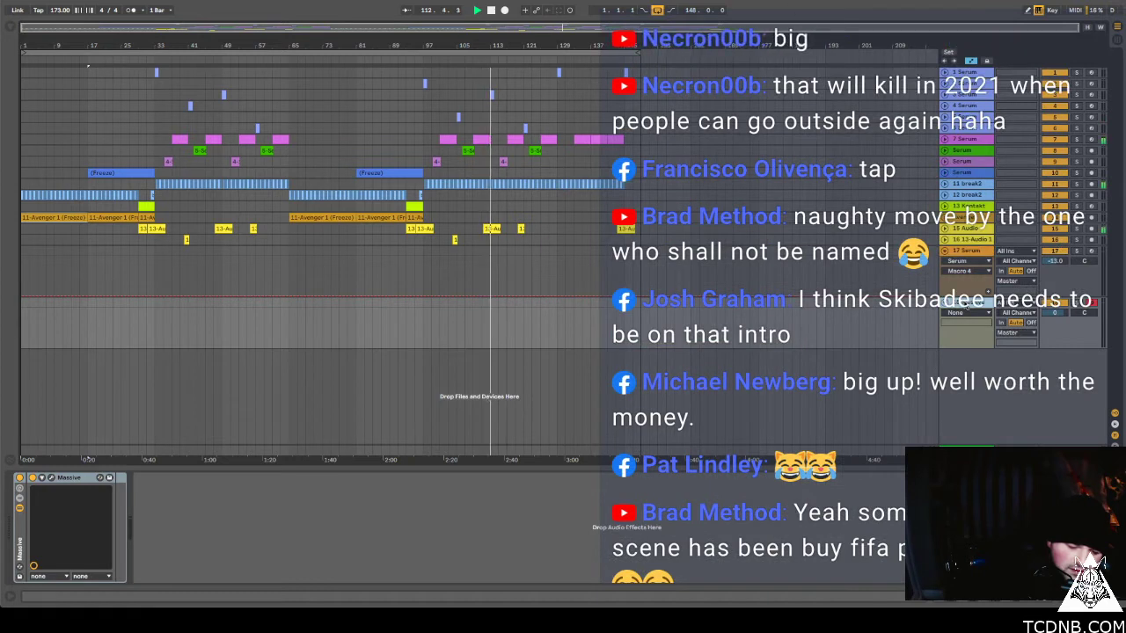
key(ctrl+shift+t)
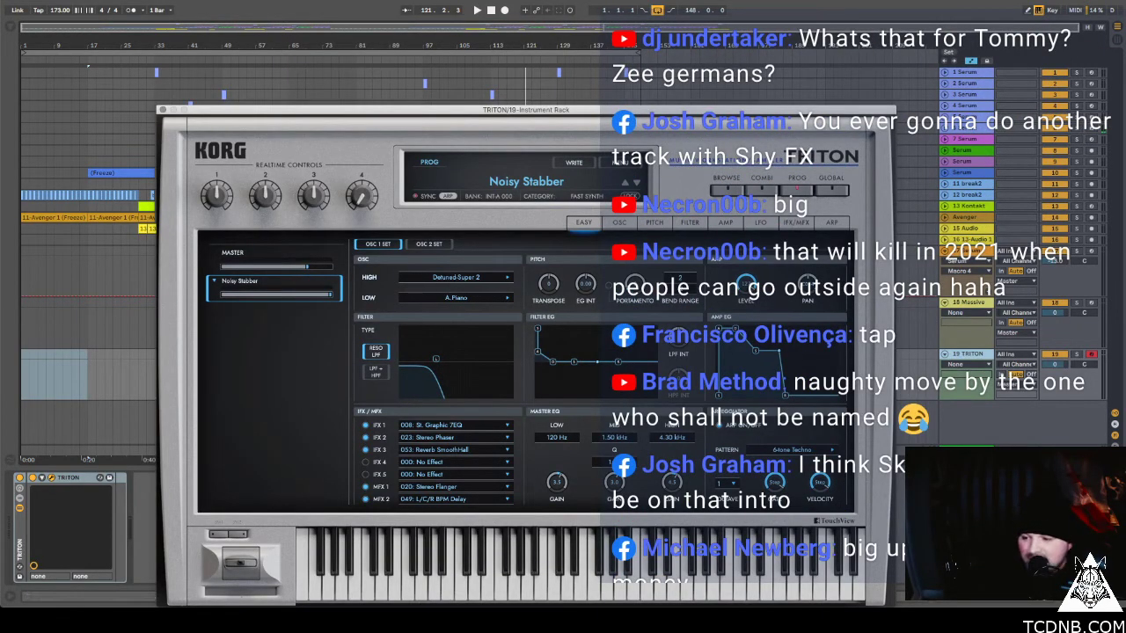
Play the arrangement from the 3 Serum clip at bar 113.
click(379, 3)
key(space)
click(491, 94)
key(space)
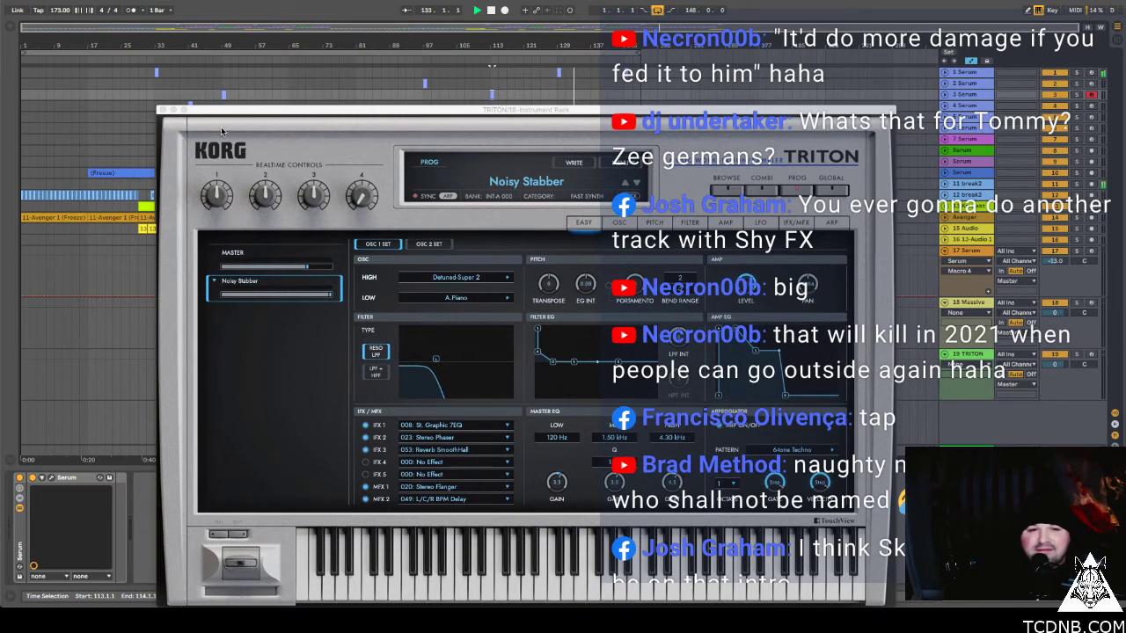
Reposition the TRITON window so its whole keyboard shows and switch to the Chipper Dayglow preset.
drag(282, 109, 274, 33)
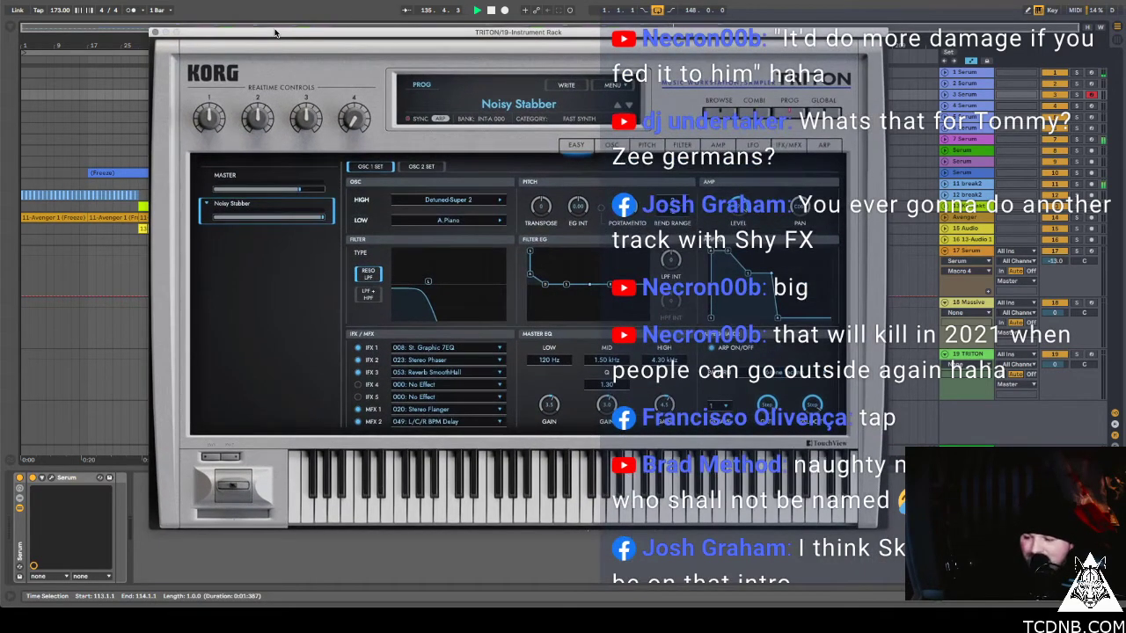
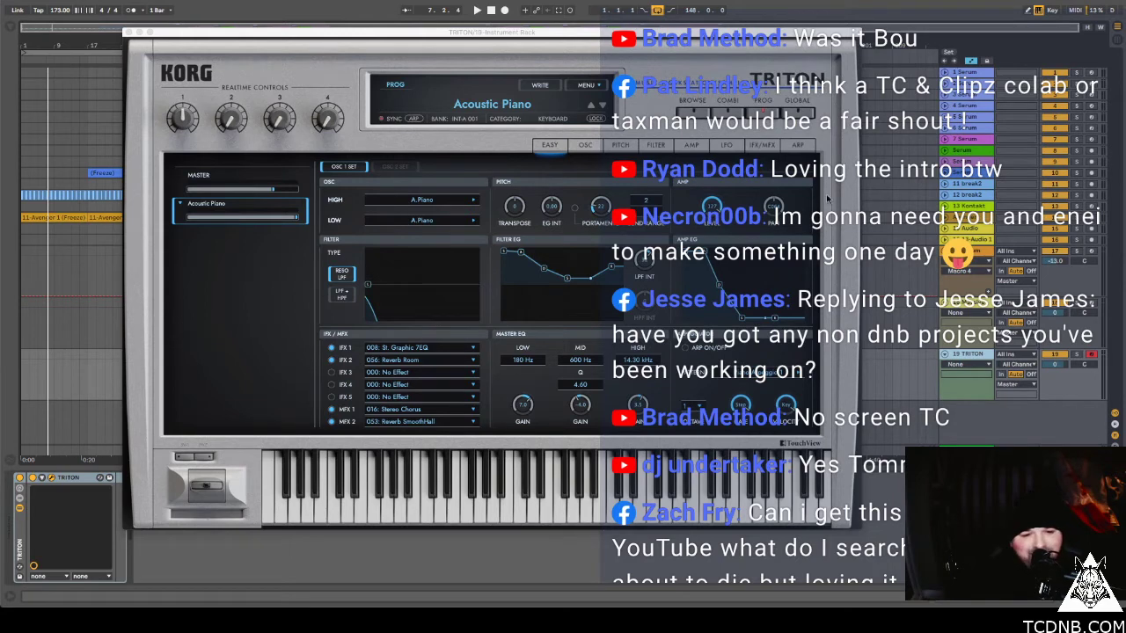
click(602, 105)
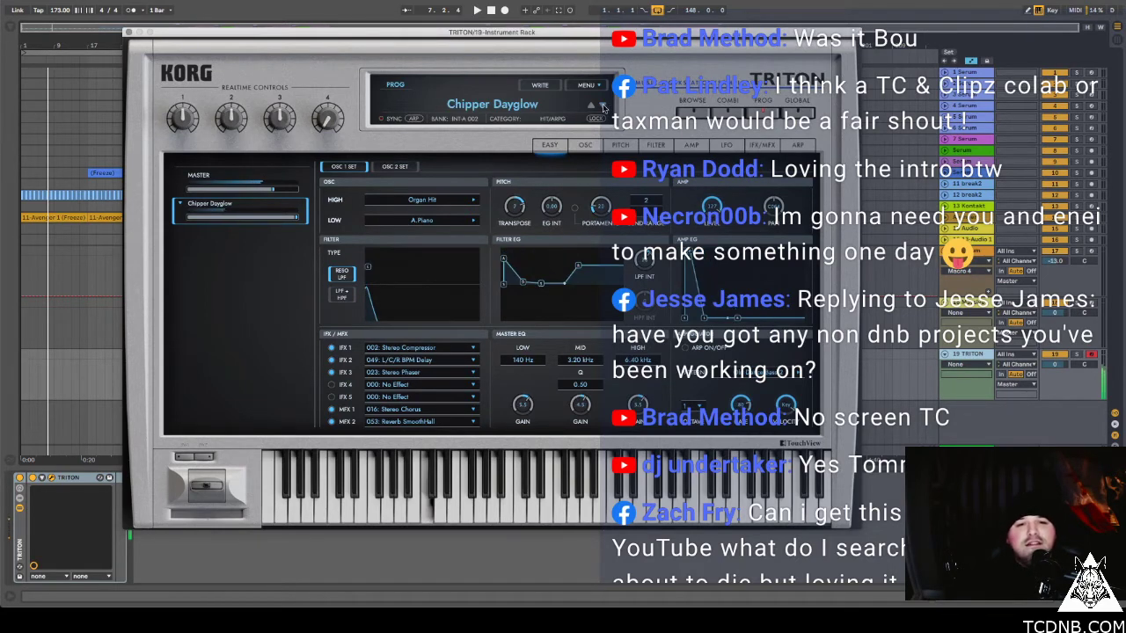
Audition the TRITON presets from Legato Strings through Fat Brass to <Techno Vox Box> and put the instrument window away.
click(603, 106)
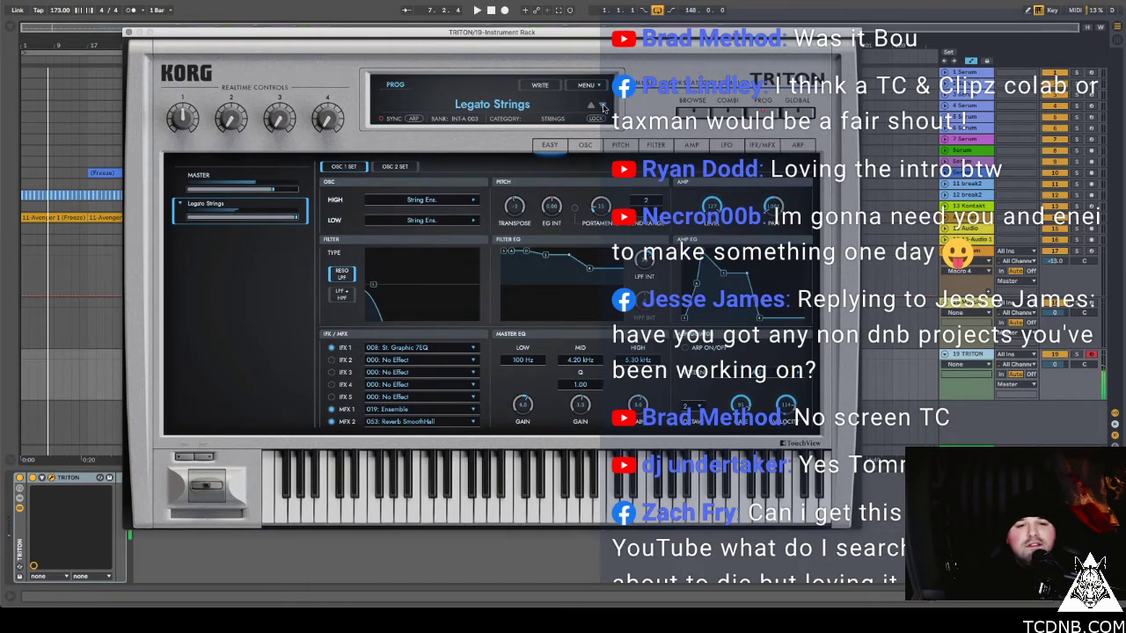
click(602, 106)
click(603, 106)
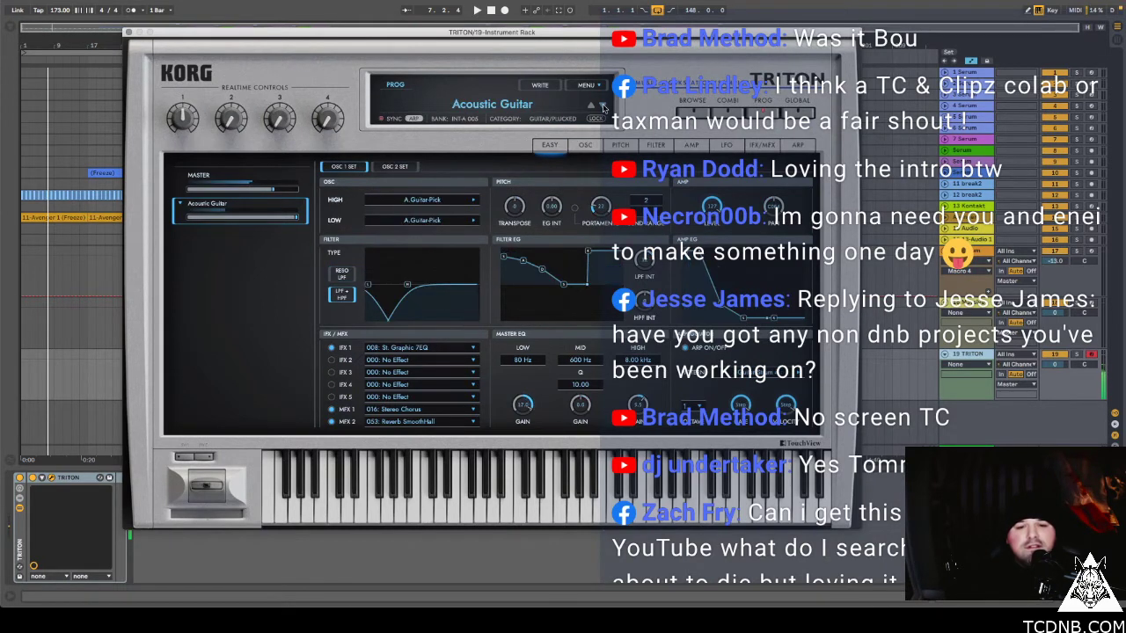
click(602, 105)
click(602, 106)
click(602, 106)
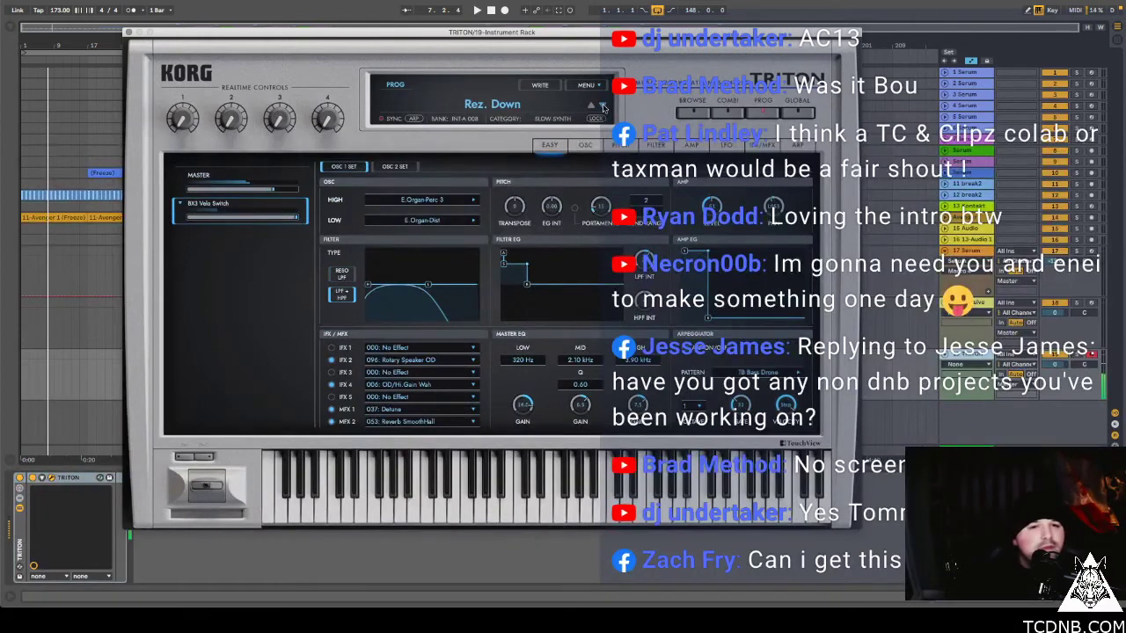
click(603, 106)
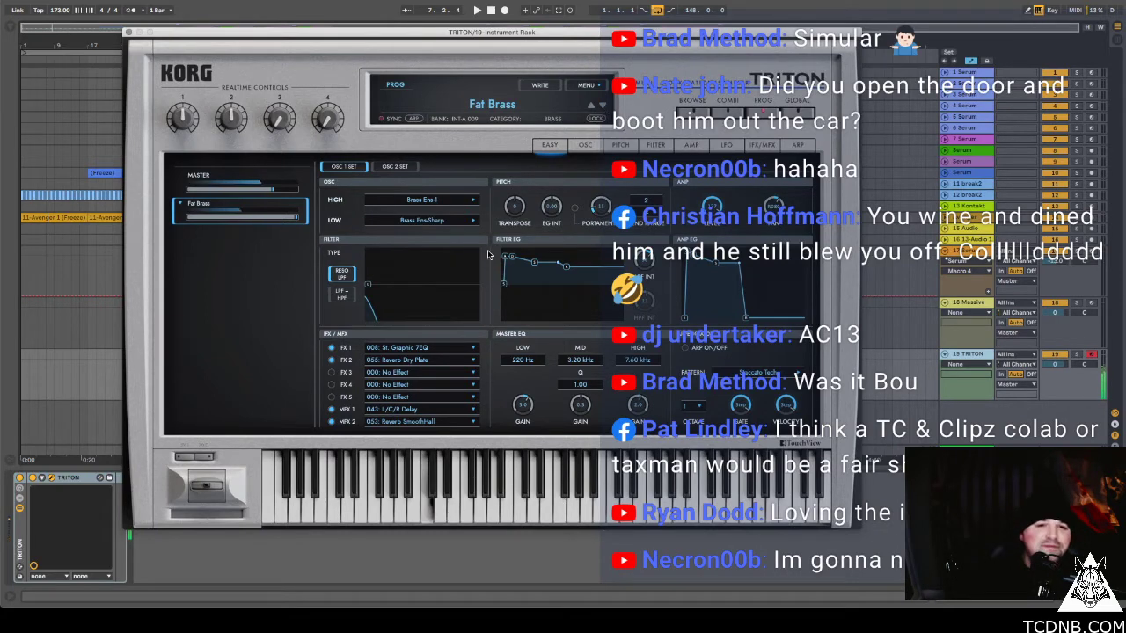
click(602, 105)
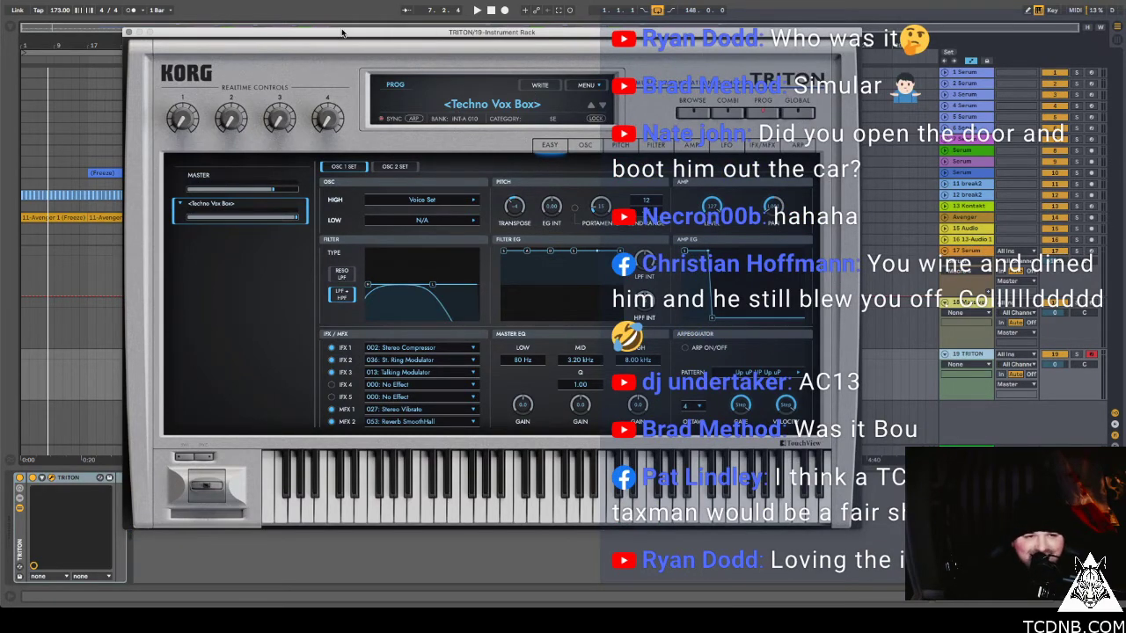
drag(330, 34, 0, 36)
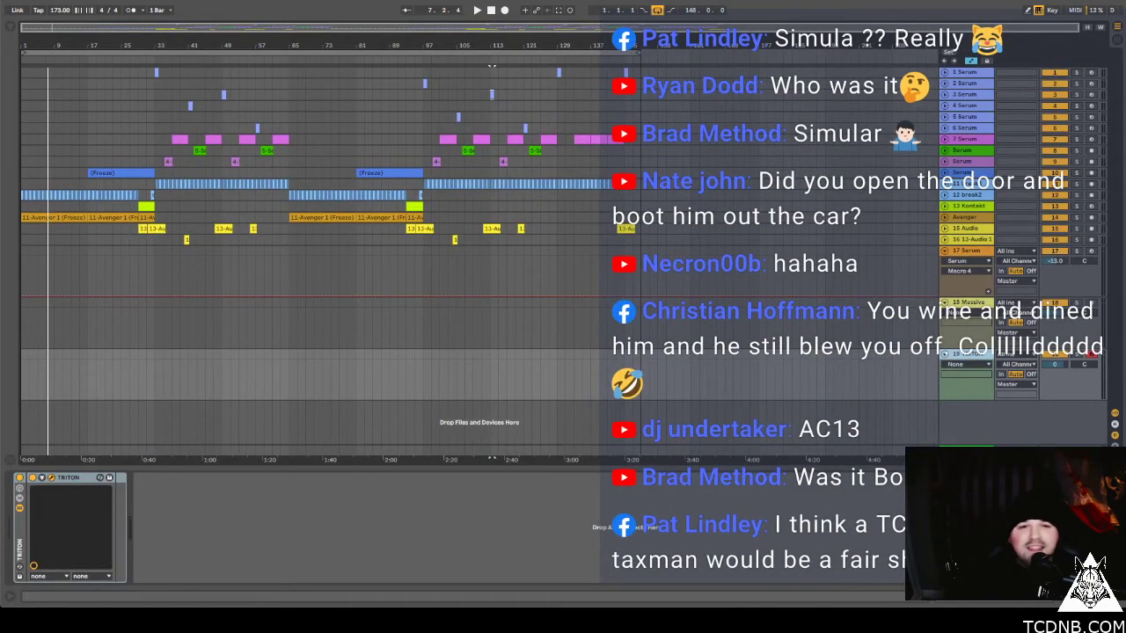
Play short passages of the arrangement from bar 113, bar 33 and bar 17.
click(491, 65)
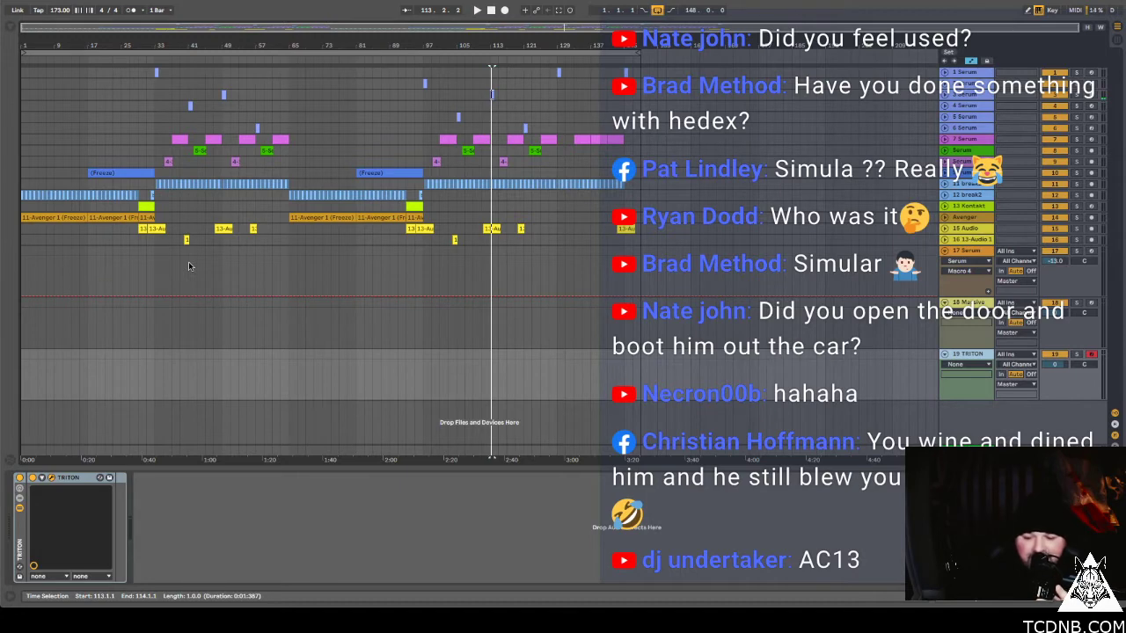
click(291, 255)
click(153, 255)
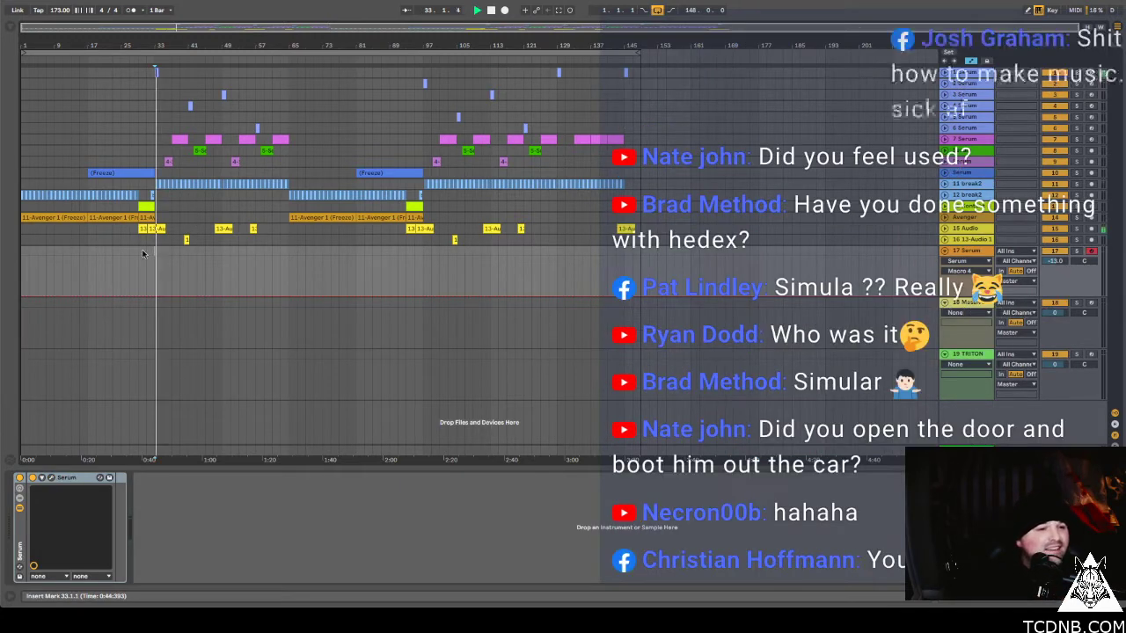
click(88, 251)
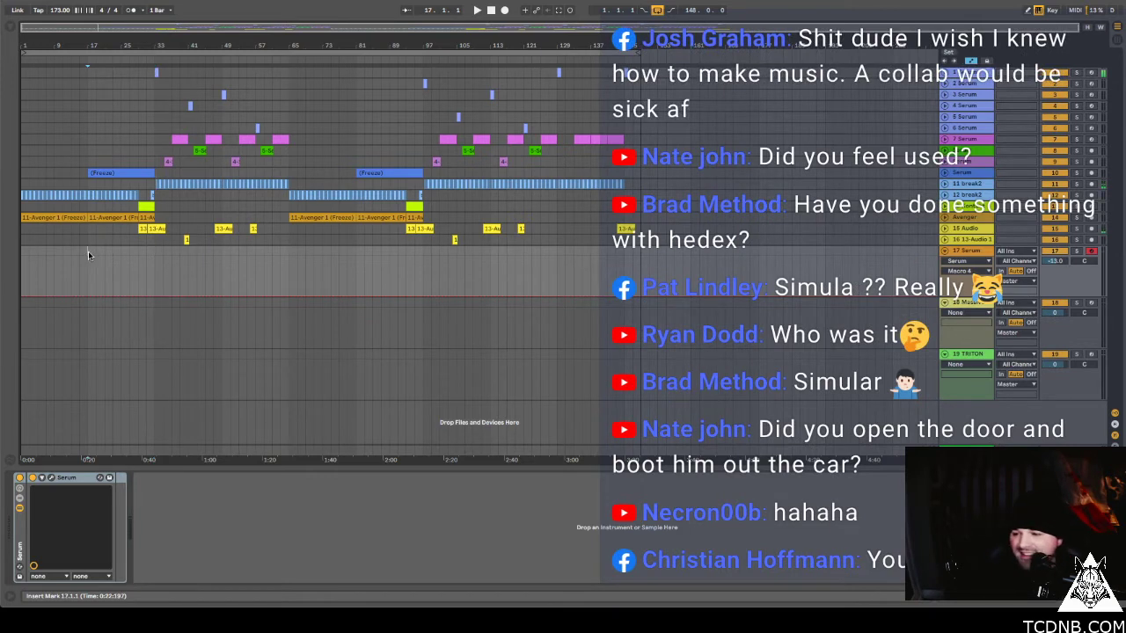
key(space)
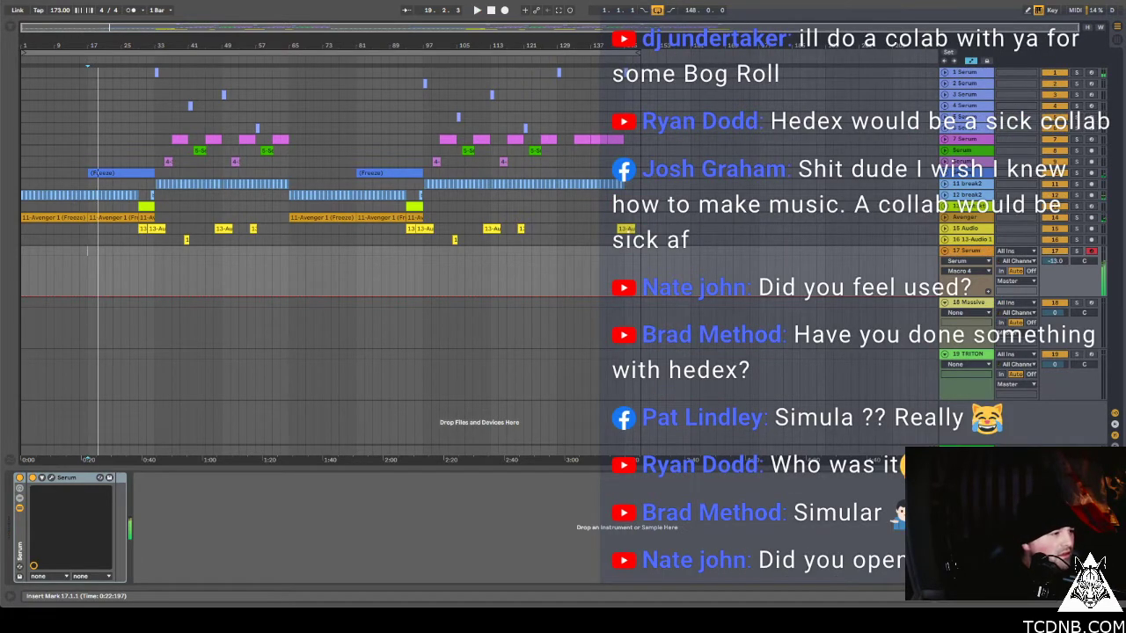
Select the TRITON track and briefly play the arrangement from the first Avenger clip.
click(993, 359)
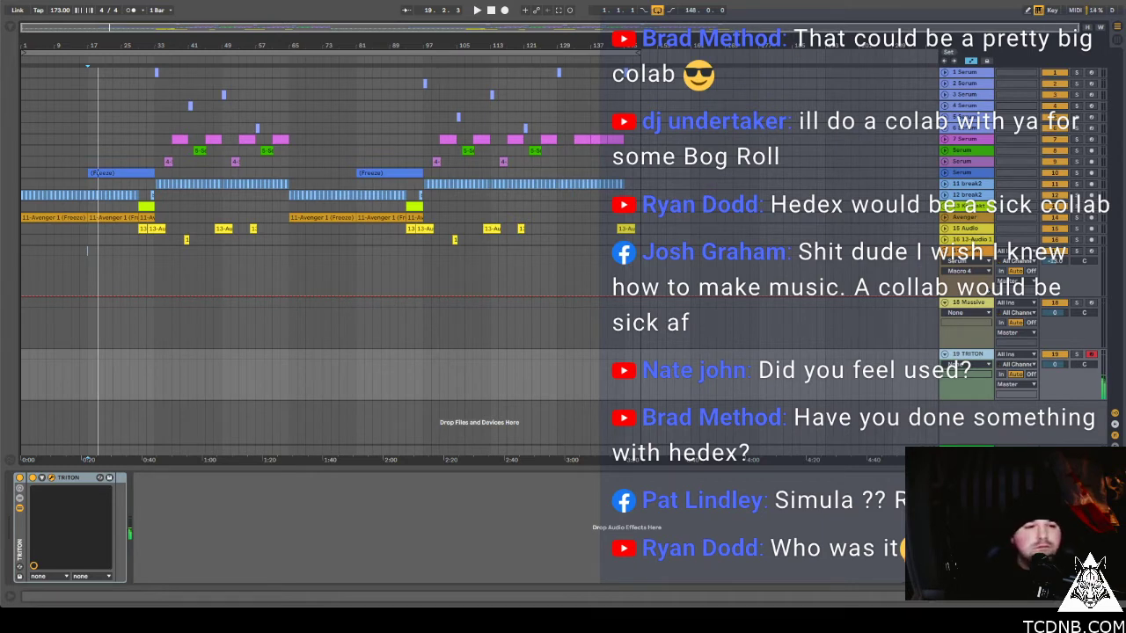
click(31, 218)
key(space)
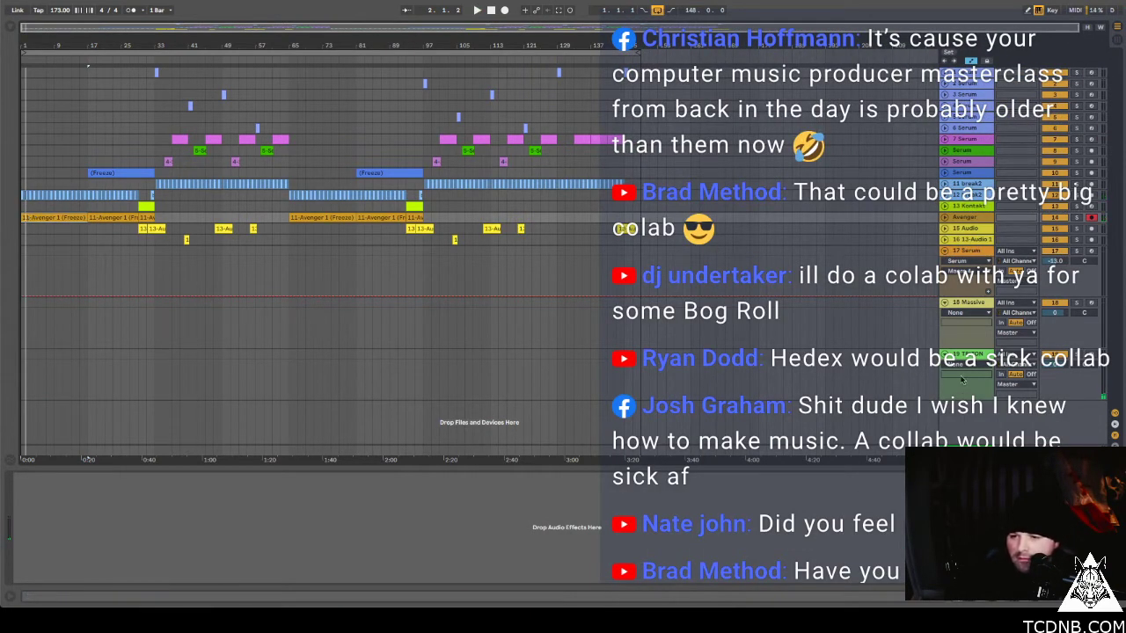
Select bars 1 to 17 on the TRITON track and play that passage from bar 1.
click(967, 355)
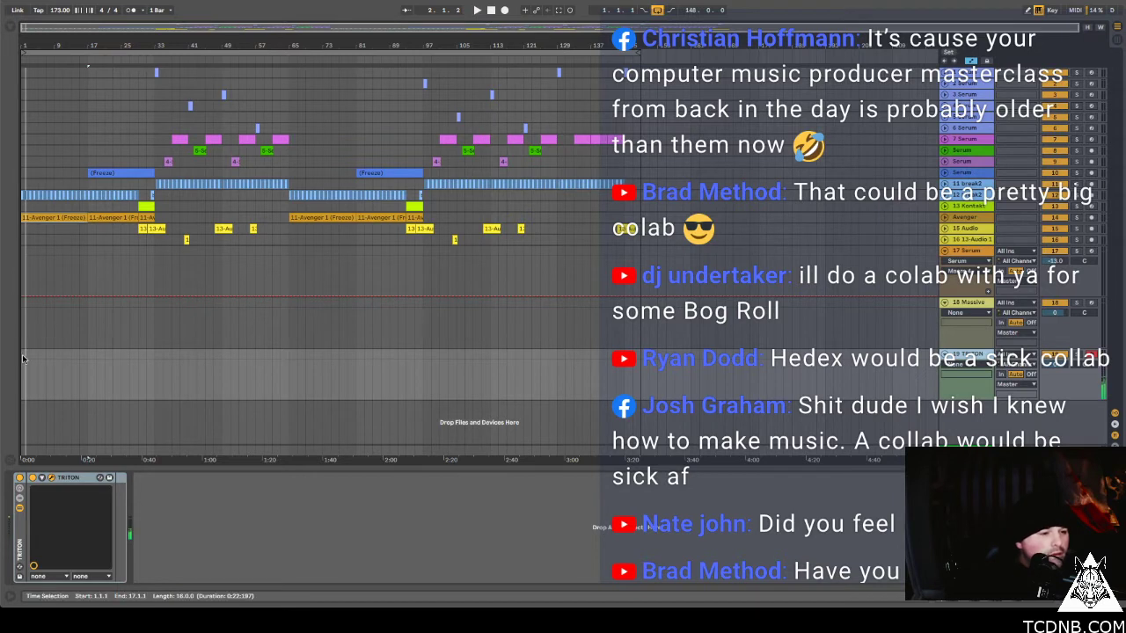
drag(22, 357, 91, 366)
key(space)
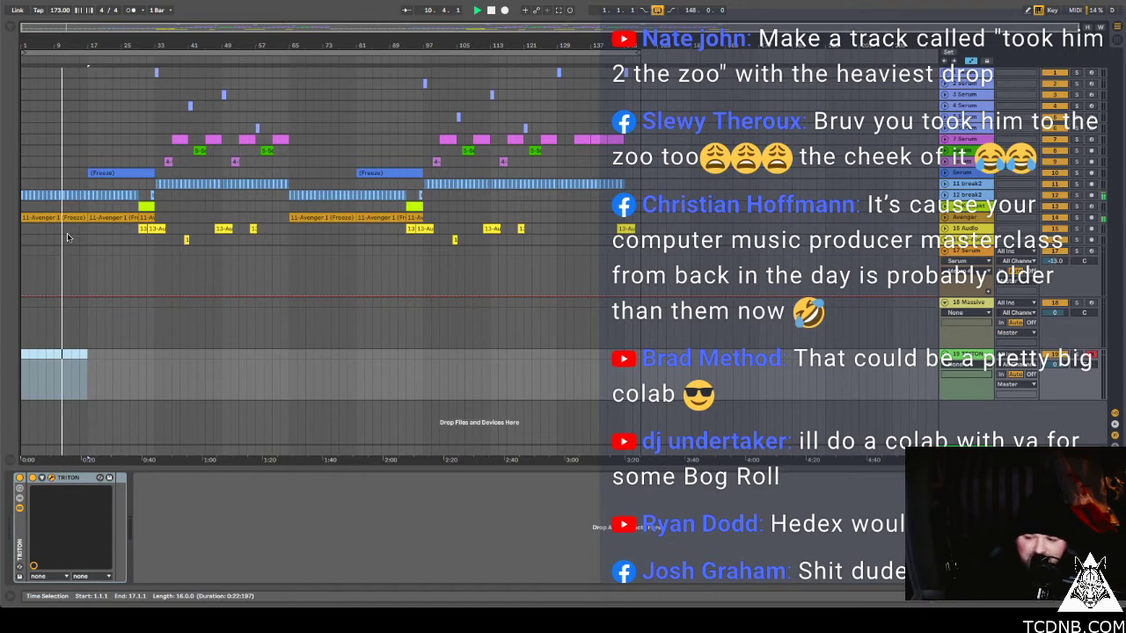
key(space)
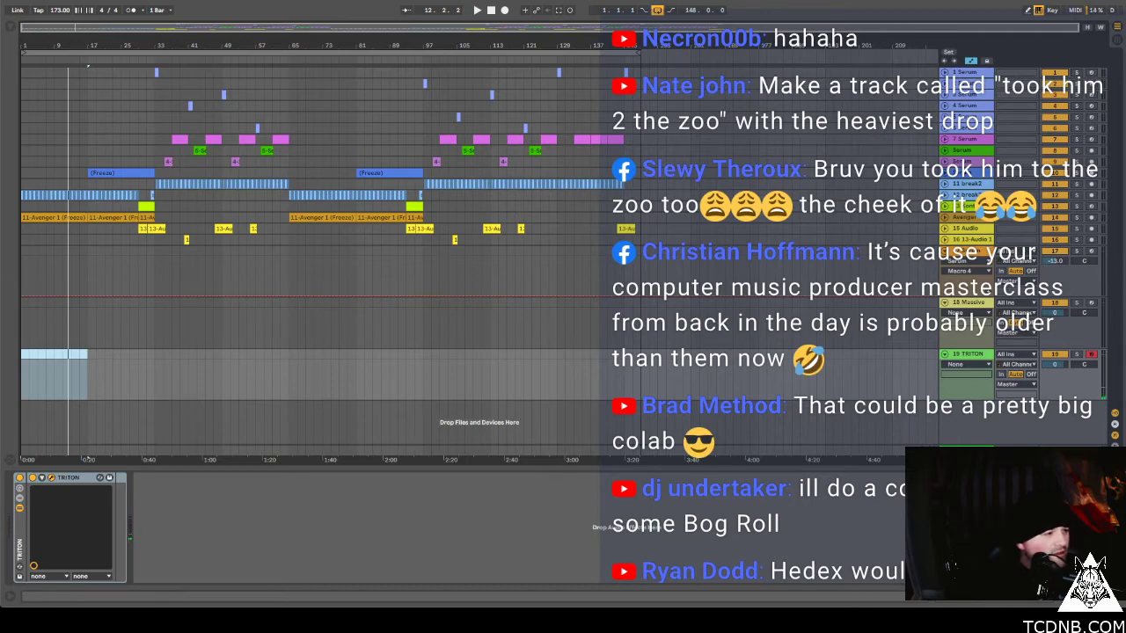
Reopen the TRITON instrument, audition presets from Acoustic Bass onward, settle on VS Bell Boy and close its window.
key(ctrl+alt+p)
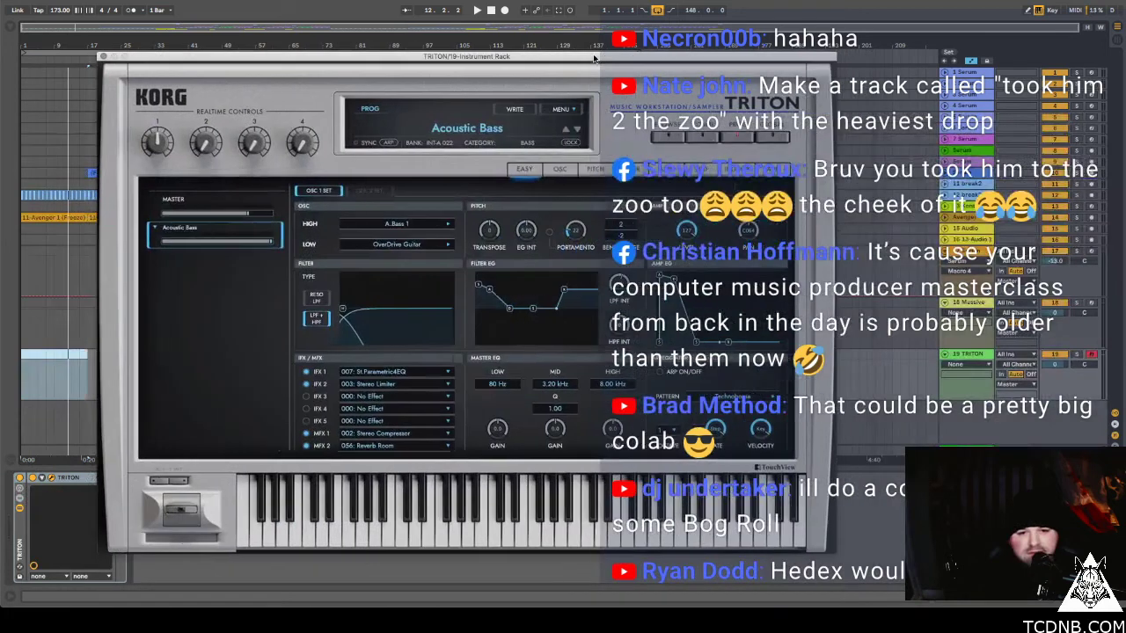
click(576, 131)
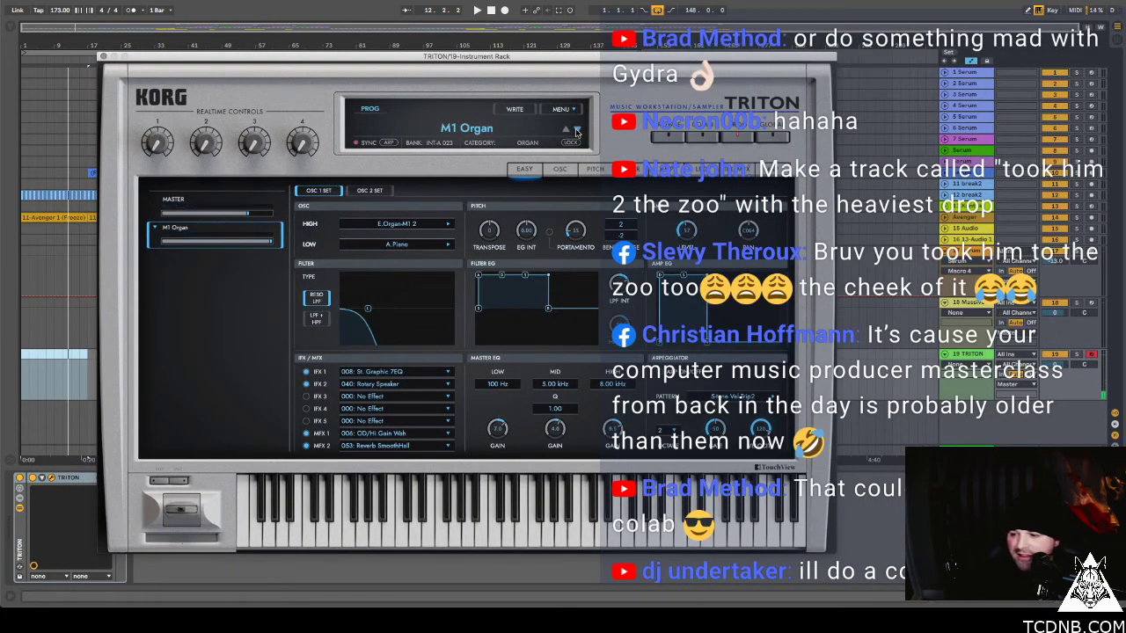
click(576, 131)
click(576, 131)
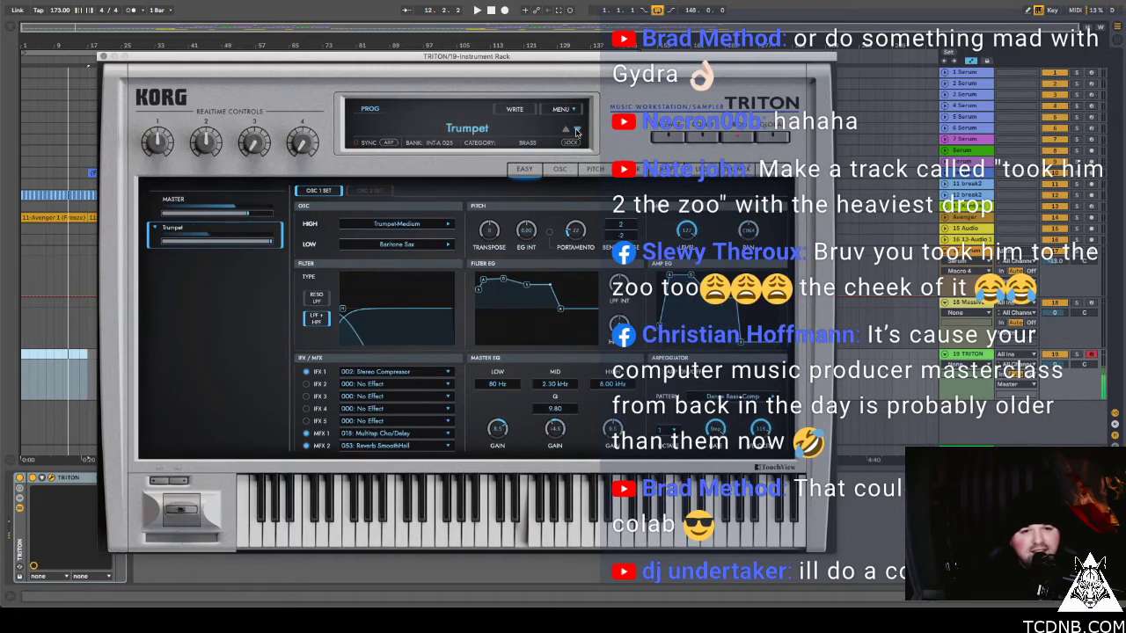
click(576, 131)
click(575, 131)
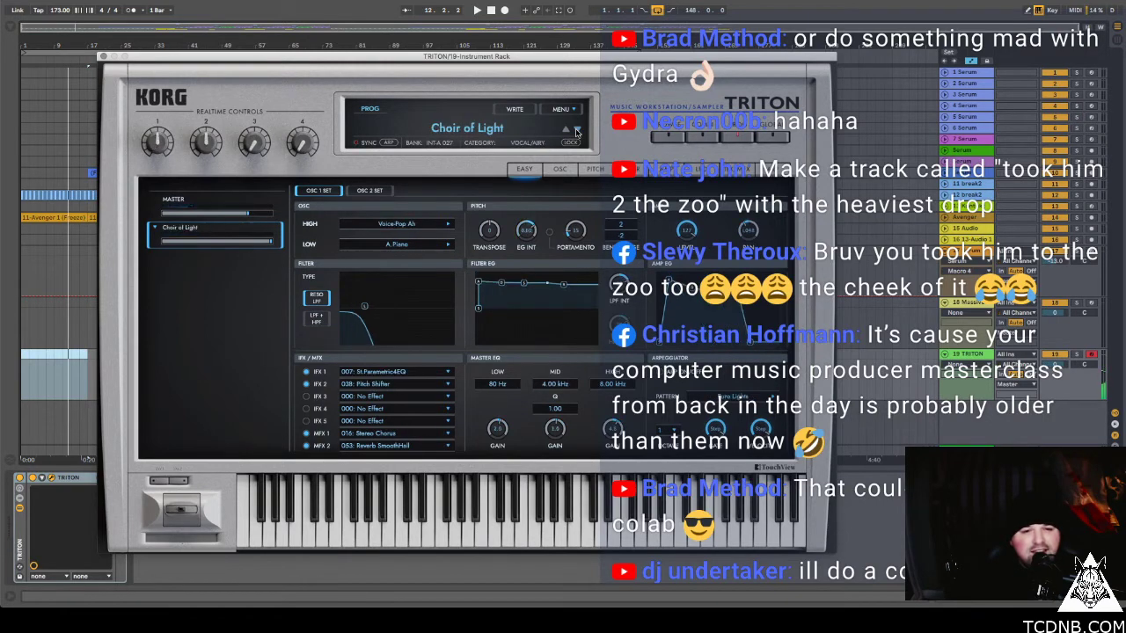
click(576, 131)
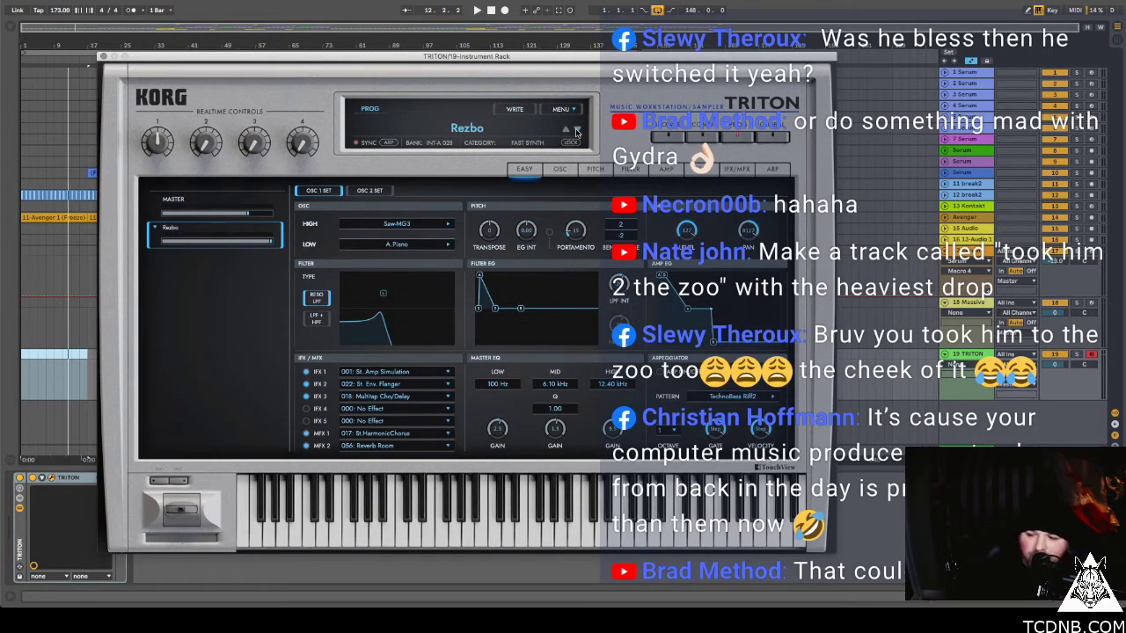
click(576, 131)
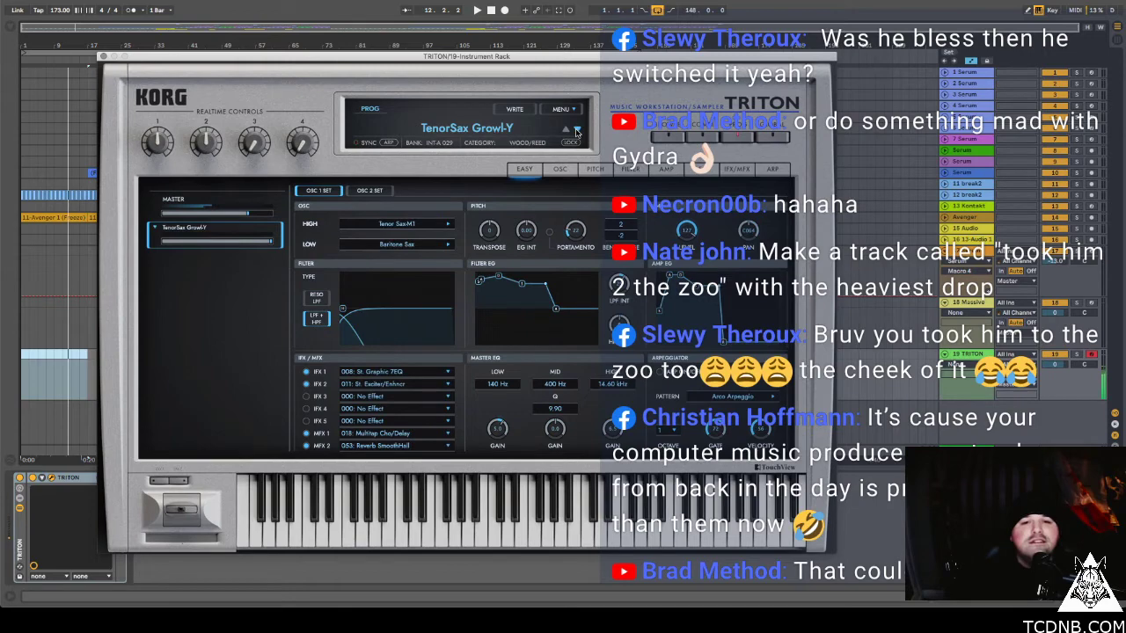
click(576, 131)
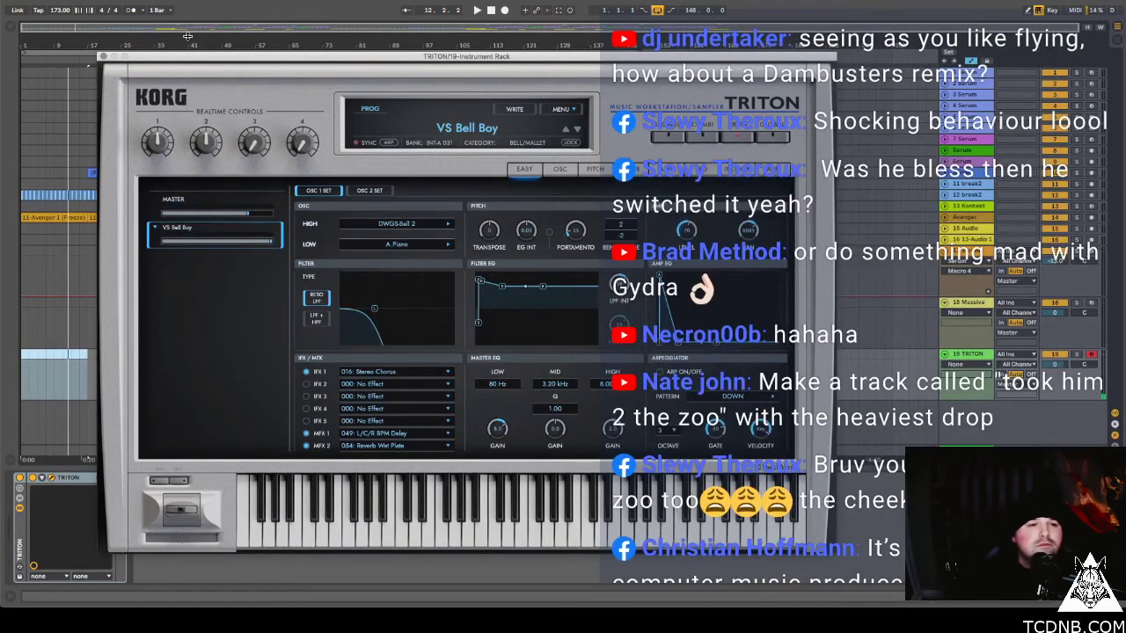
click(102, 56)
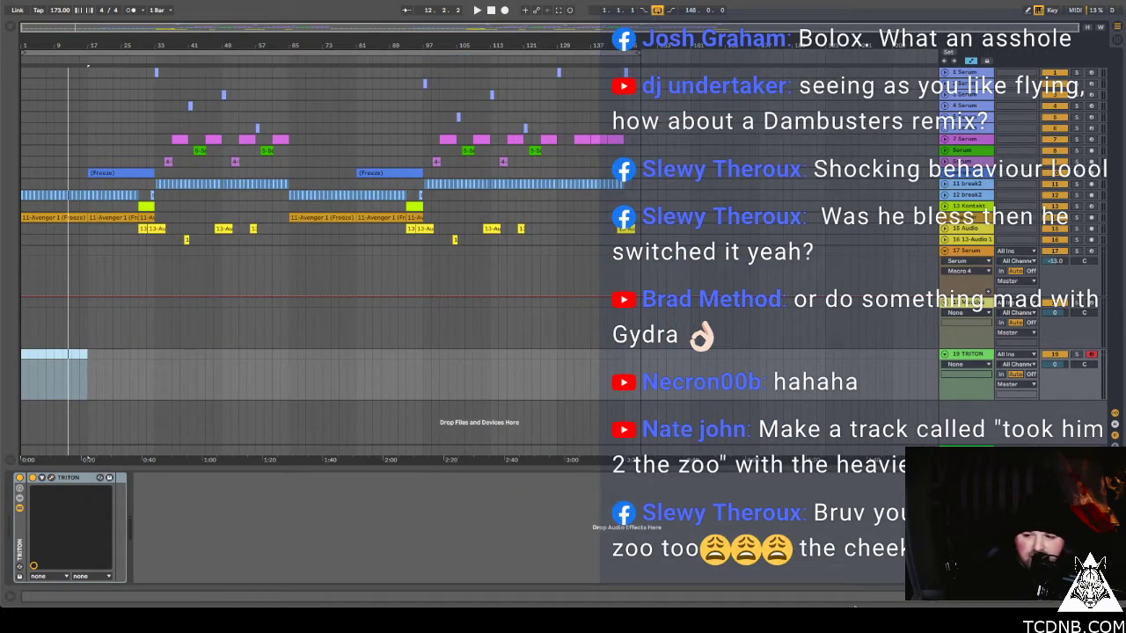
Select bars 1 to 17 on the TRITON track and add a new MIDI track with VPS Avenger below it.
mouse_move(862, 605)
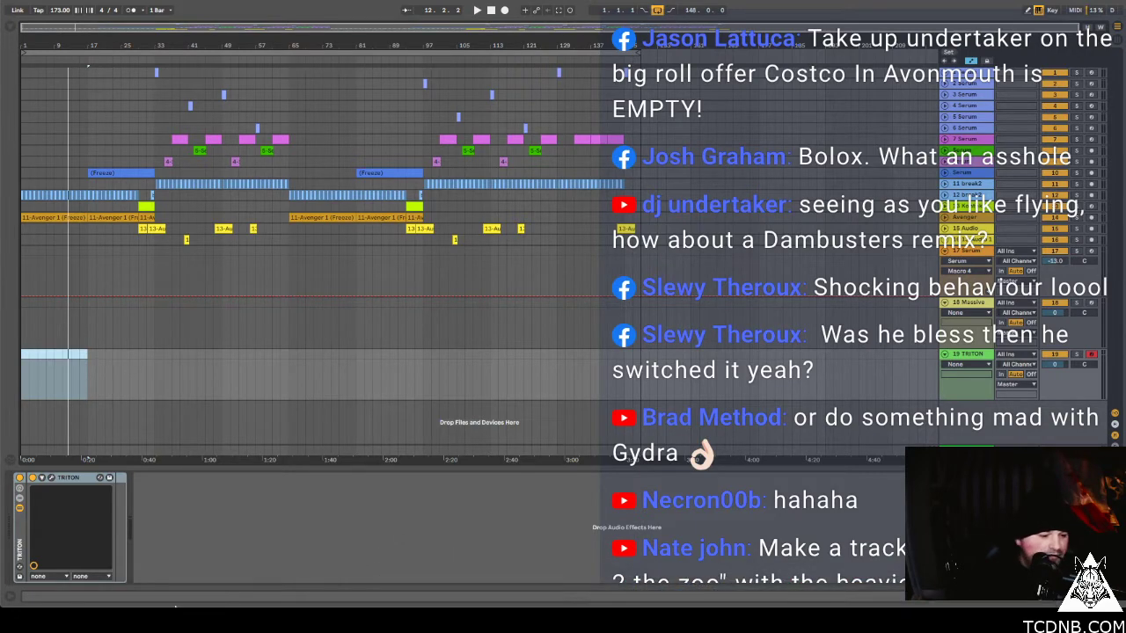
mouse_move(174, 605)
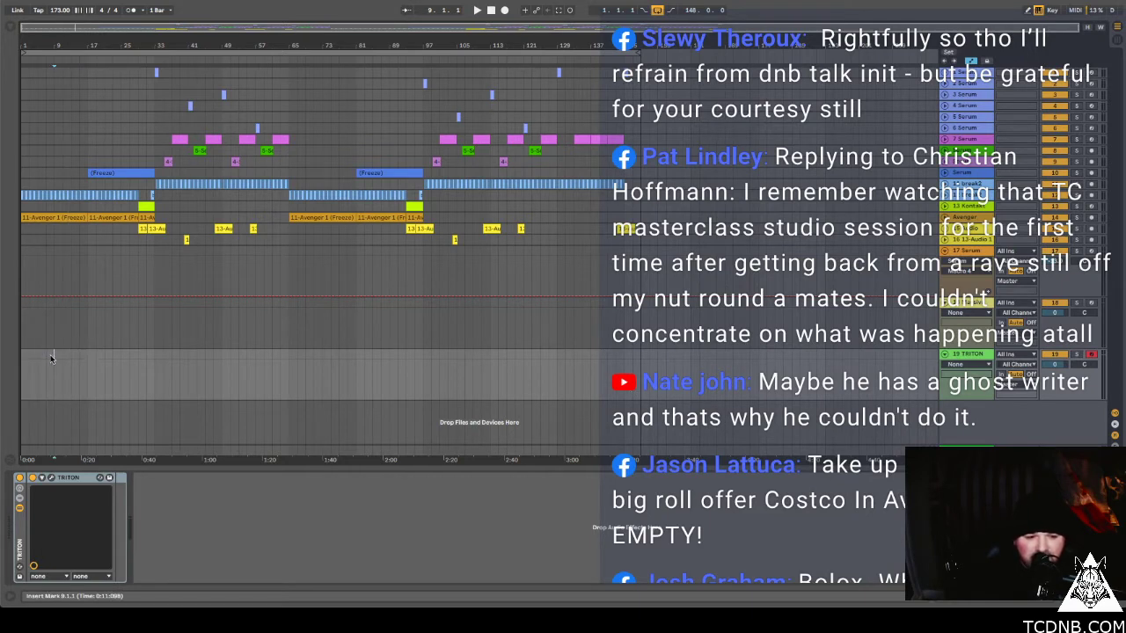
click(87, 354)
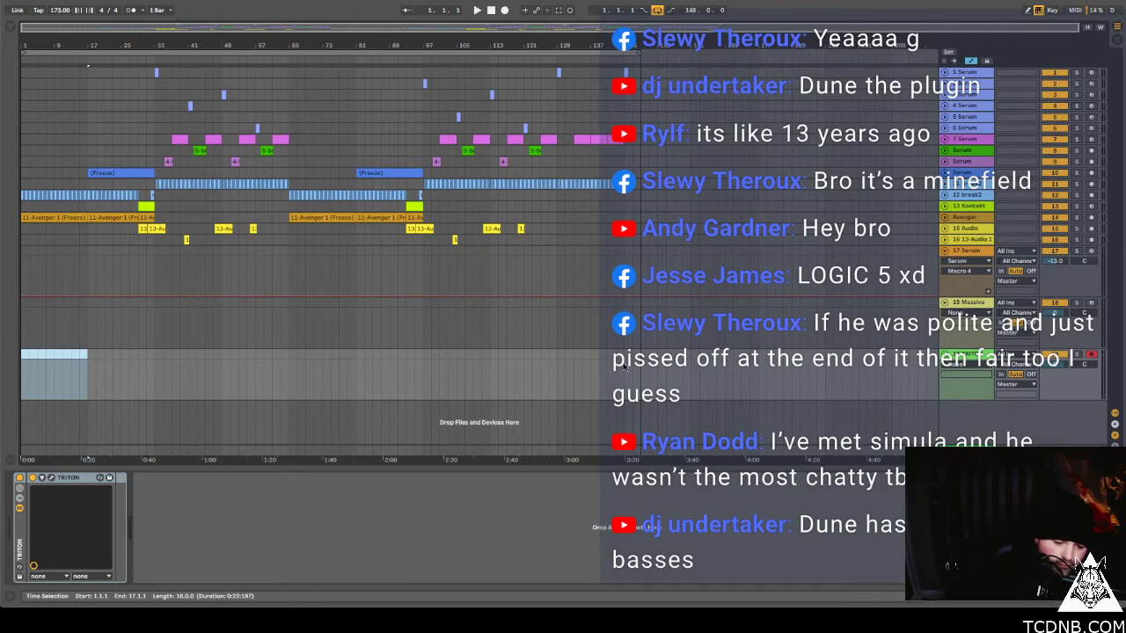
key(ctrl+shift+t)
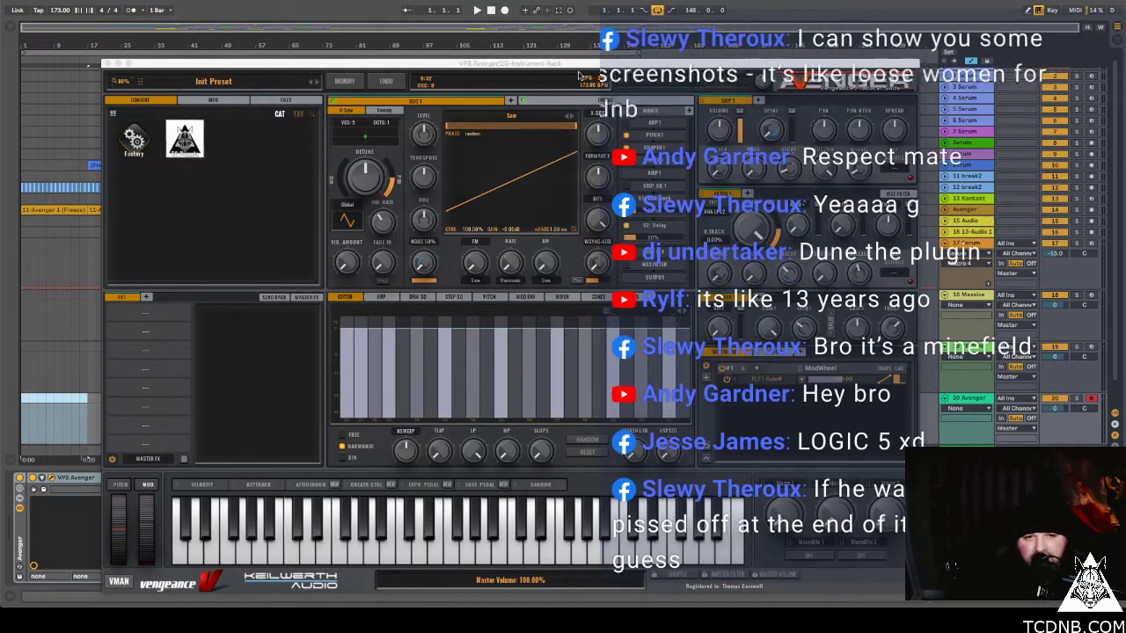
Browse the TC category of the TC Presets library in Avenger, load the elephant preset and close the instrument window.
drag(530, 61, 495, 11)
double_click(147, 81)
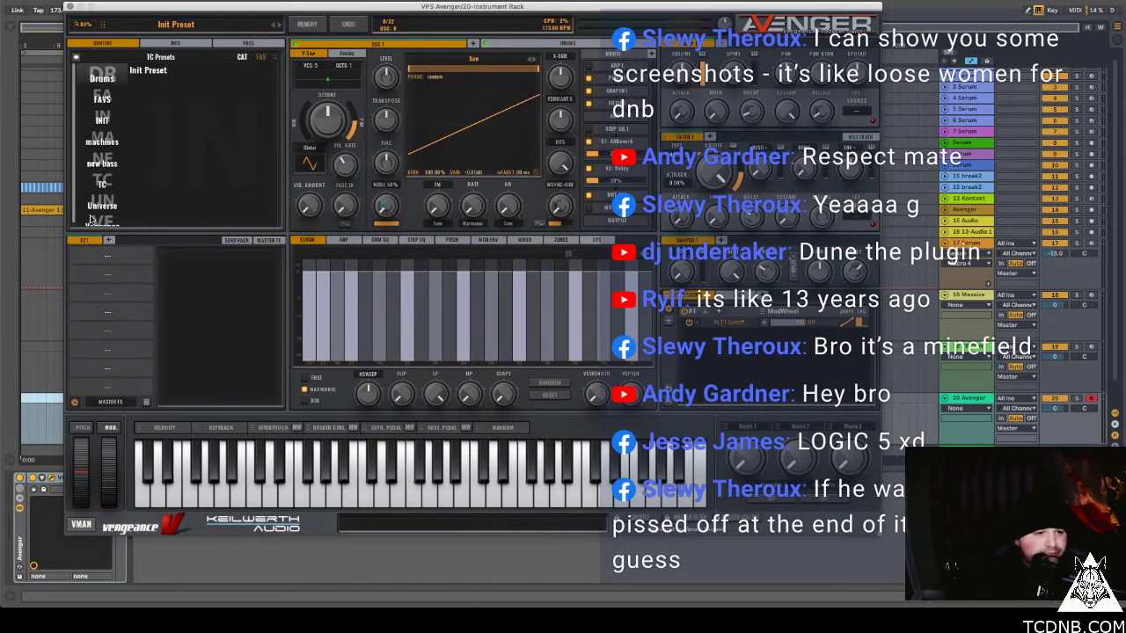
click(101, 183)
scroll(203, 158, down, 8)
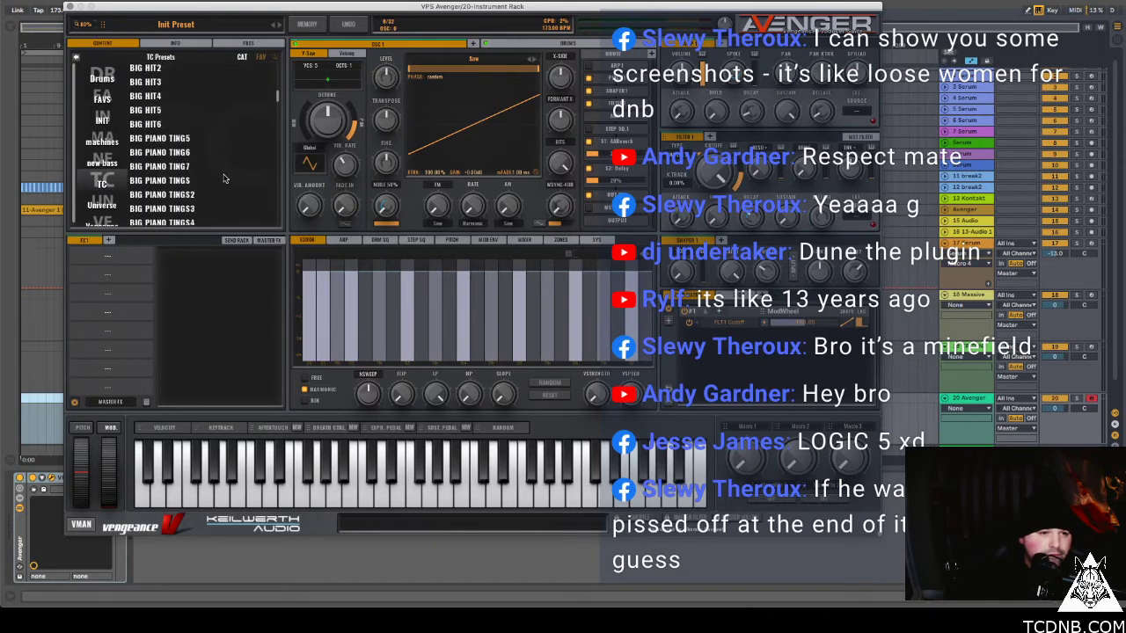
scroll(224, 178, down, 10)
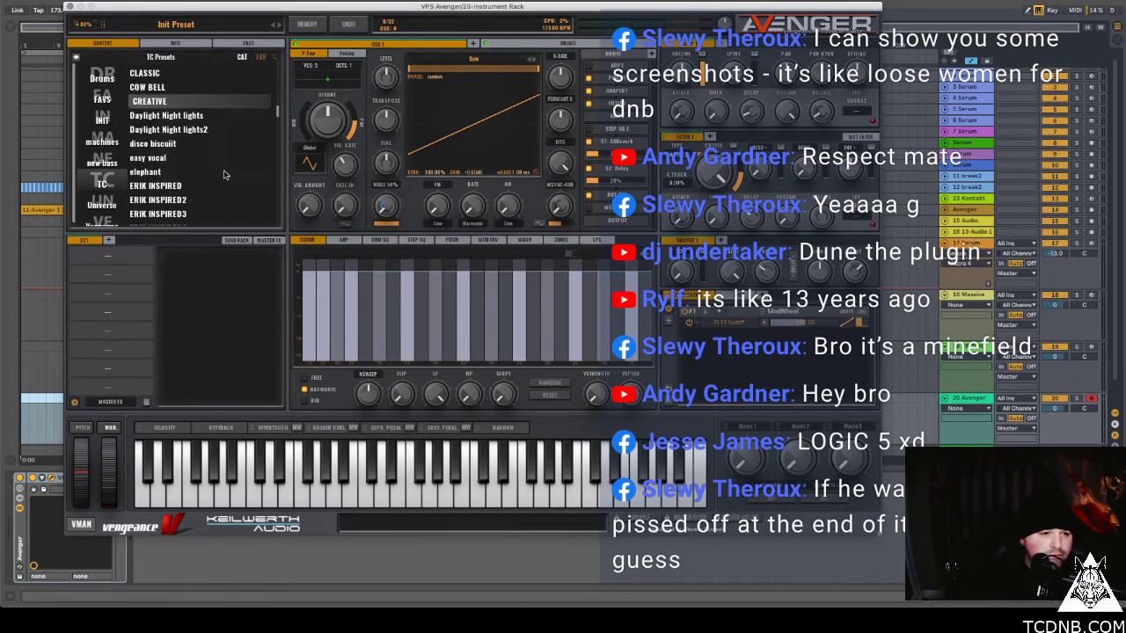
click(168, 139)
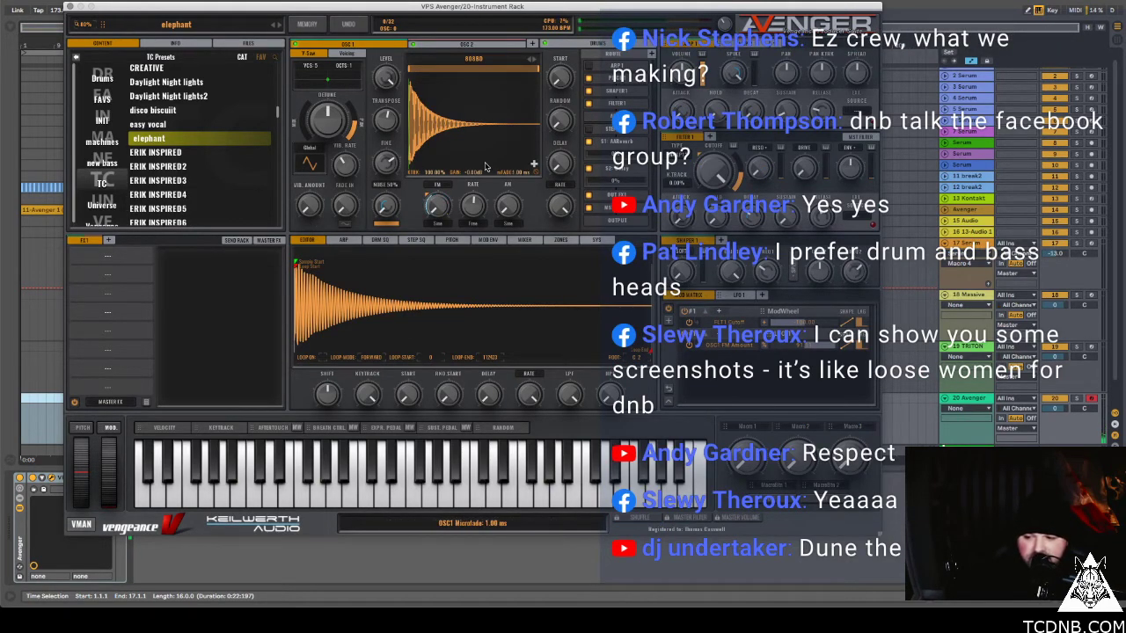
click(70, 5)
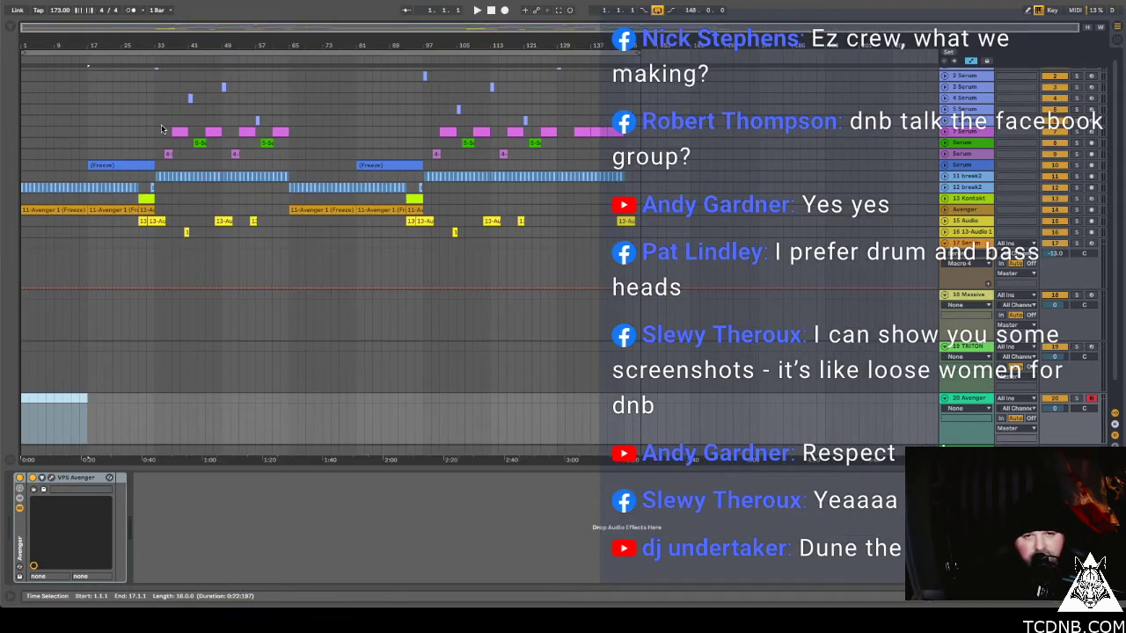
Play the arrangement from the frozen clip at bar 17 and from shortly before bar 33, with the Avenger window hidden.
click(115, 163)
key(space)
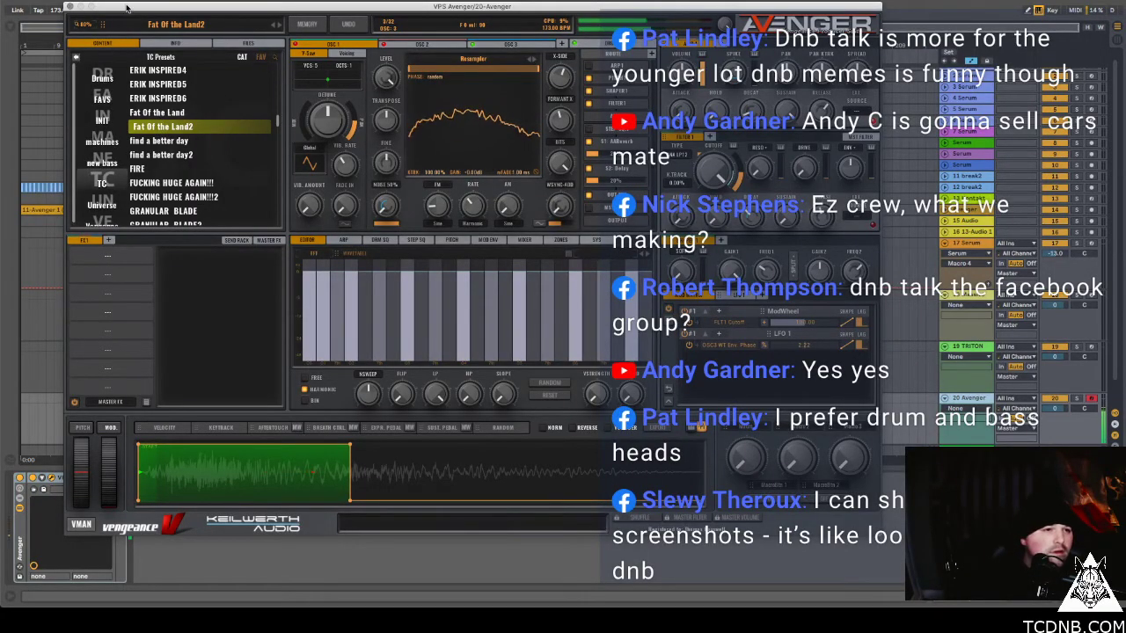
key(super+alt+p)
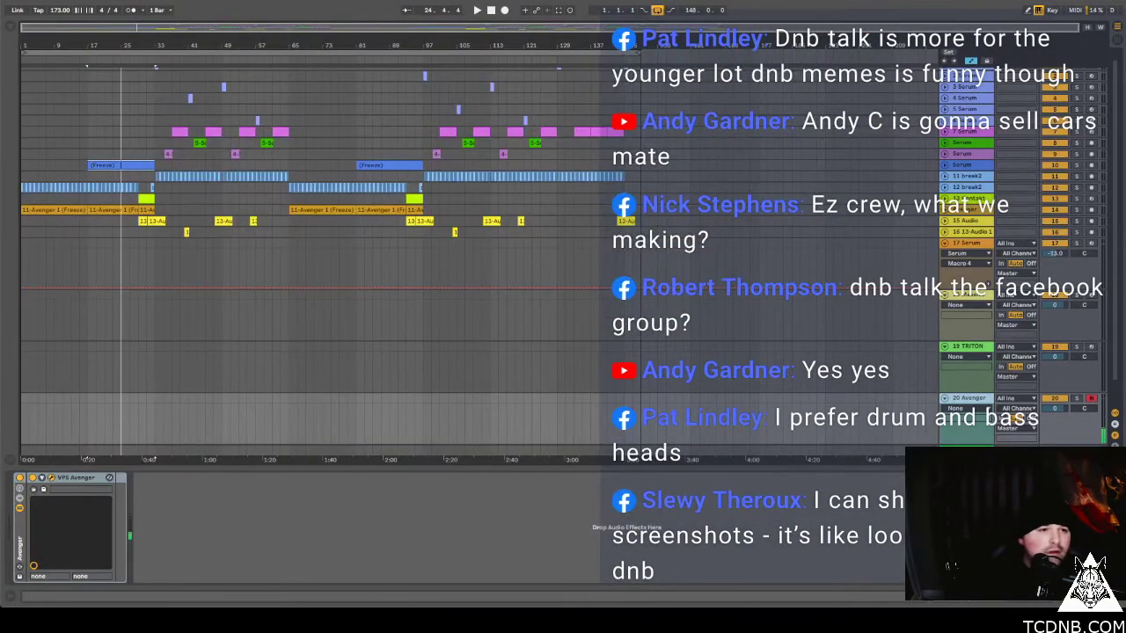
click(141, 58)
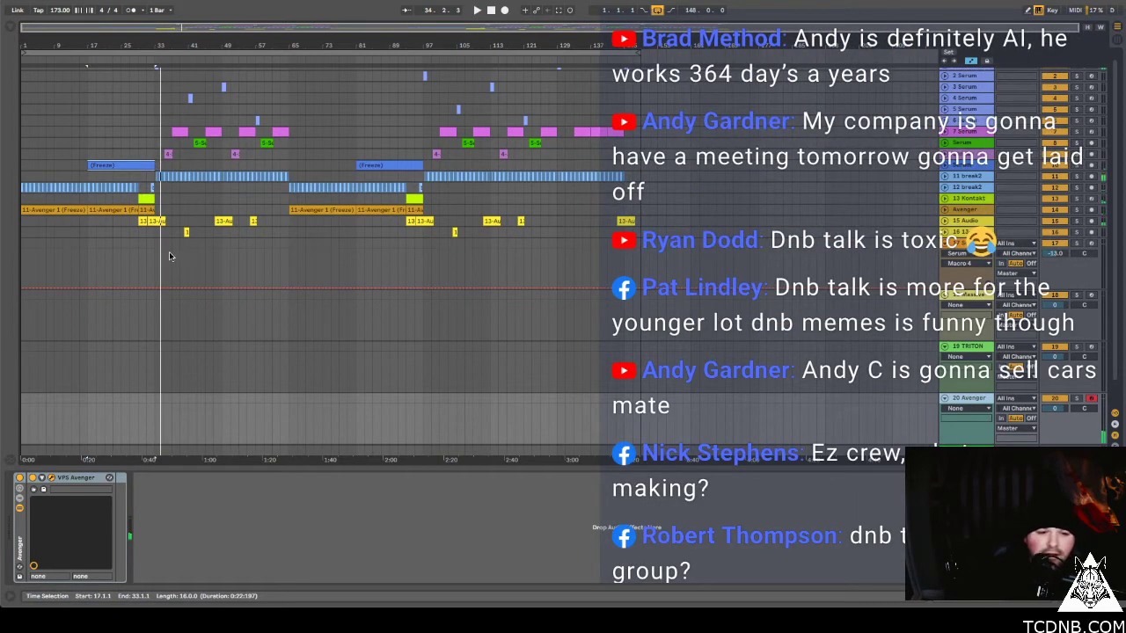
Record a short MIDI clip on the Avenger track from bar 31 and play it back.
key(space)
click(153, 293)
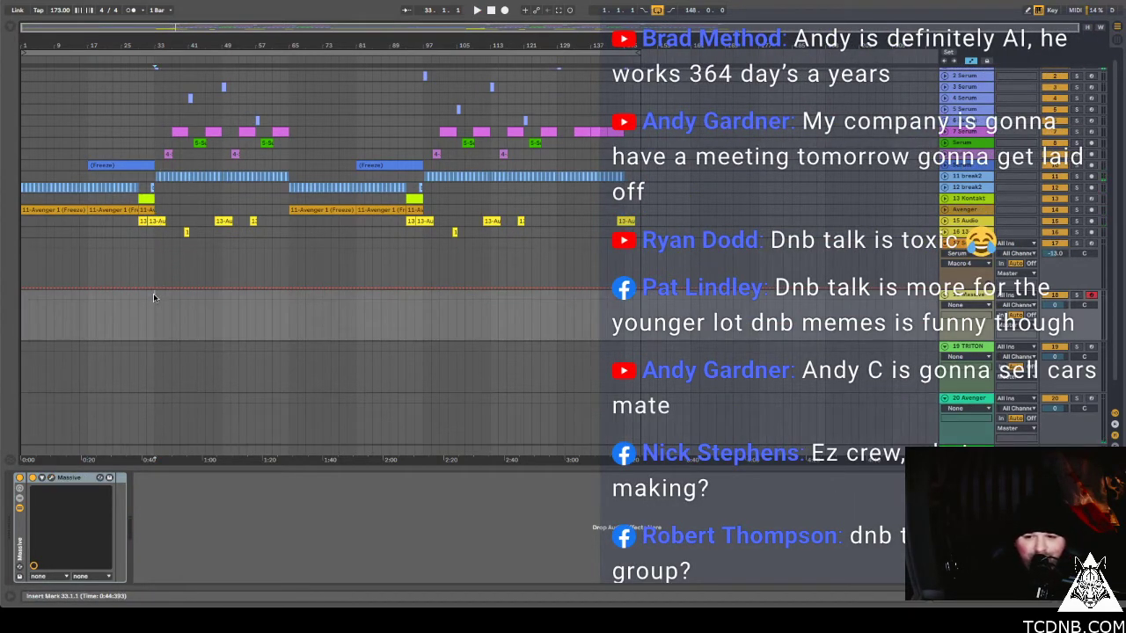
click(146, 404)
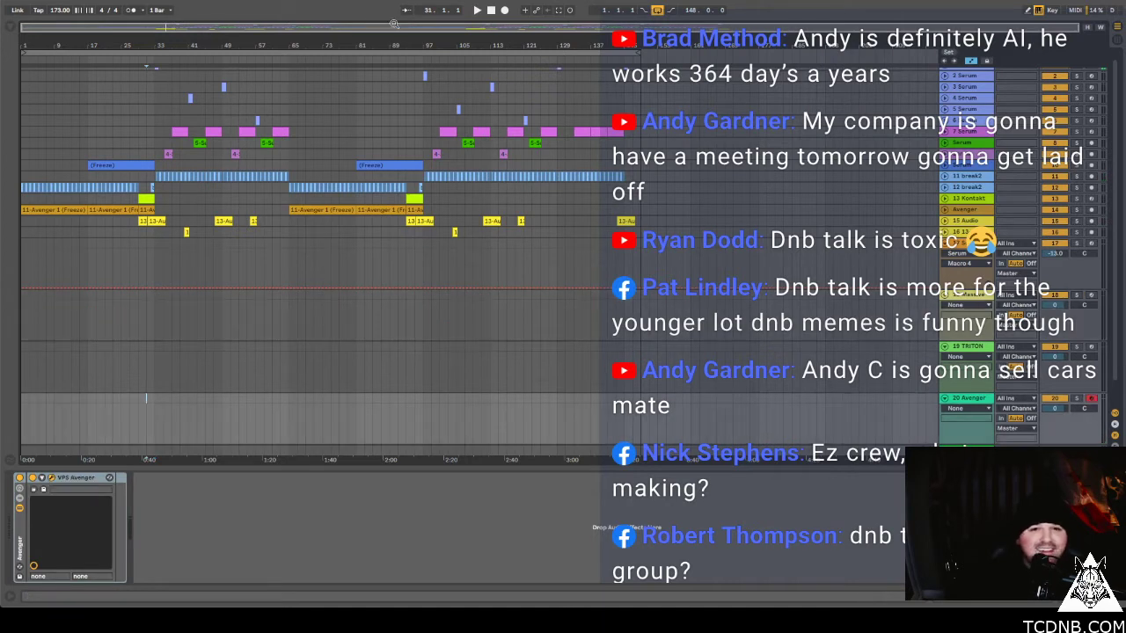
click(506, 11)
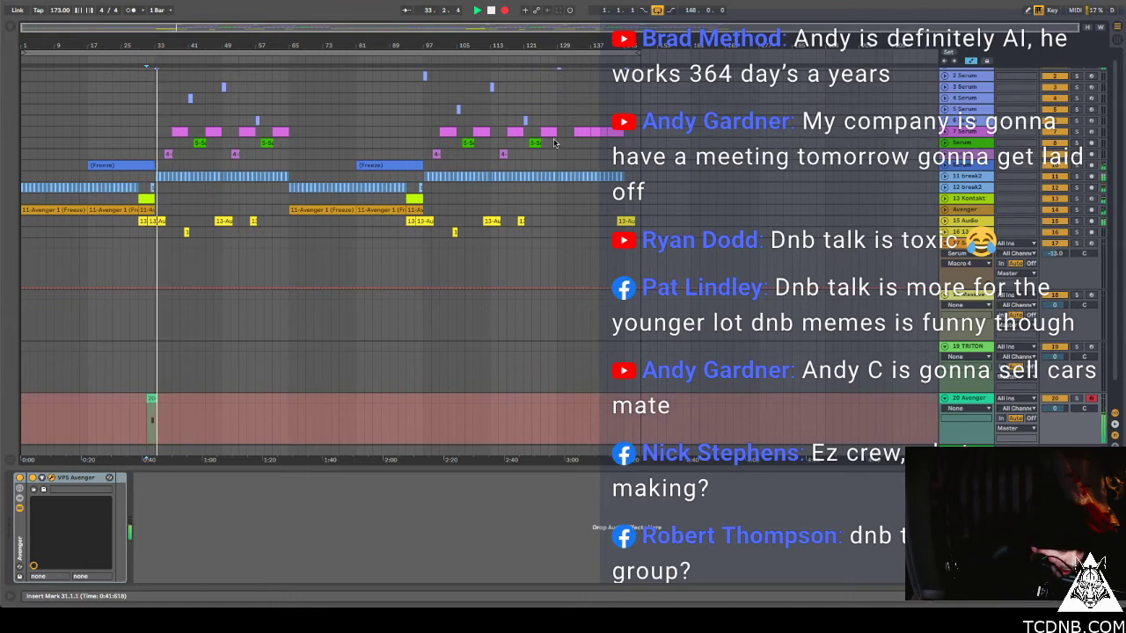
key(space)
key(space)
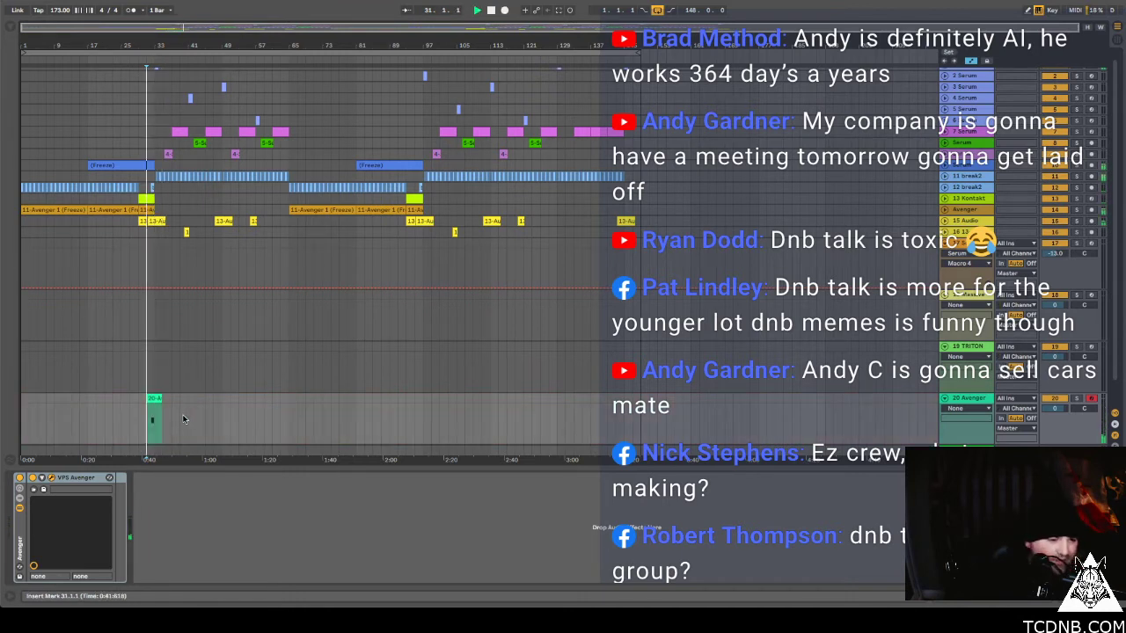
Open the new Avenger clip, move its F1 note to start at 2.1.1 and lengthen it to about three and a half beats.
double_click(153, 412)
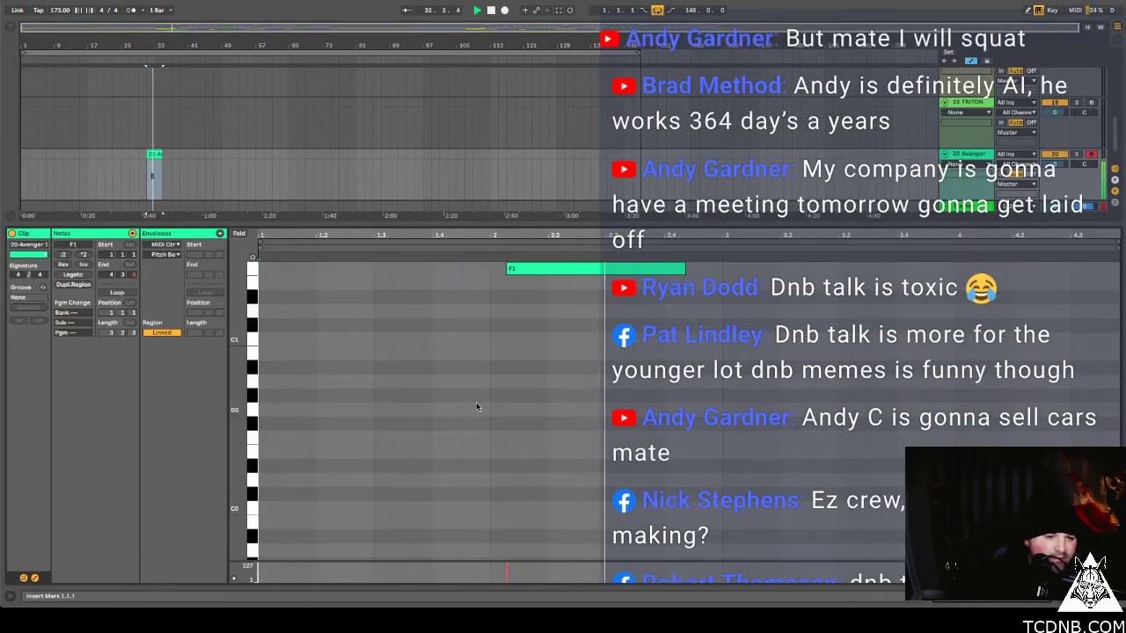
drag(677, 269, 663, 269)
key(space)
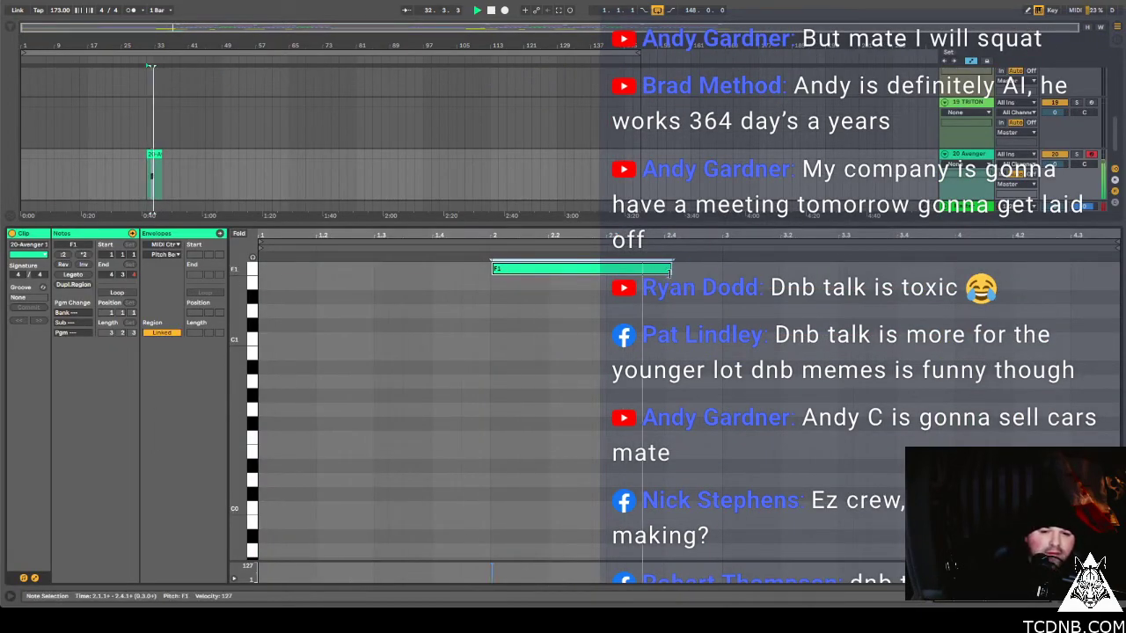
drag(670, 269, 706, 269)
key(ctrl+alt+l)
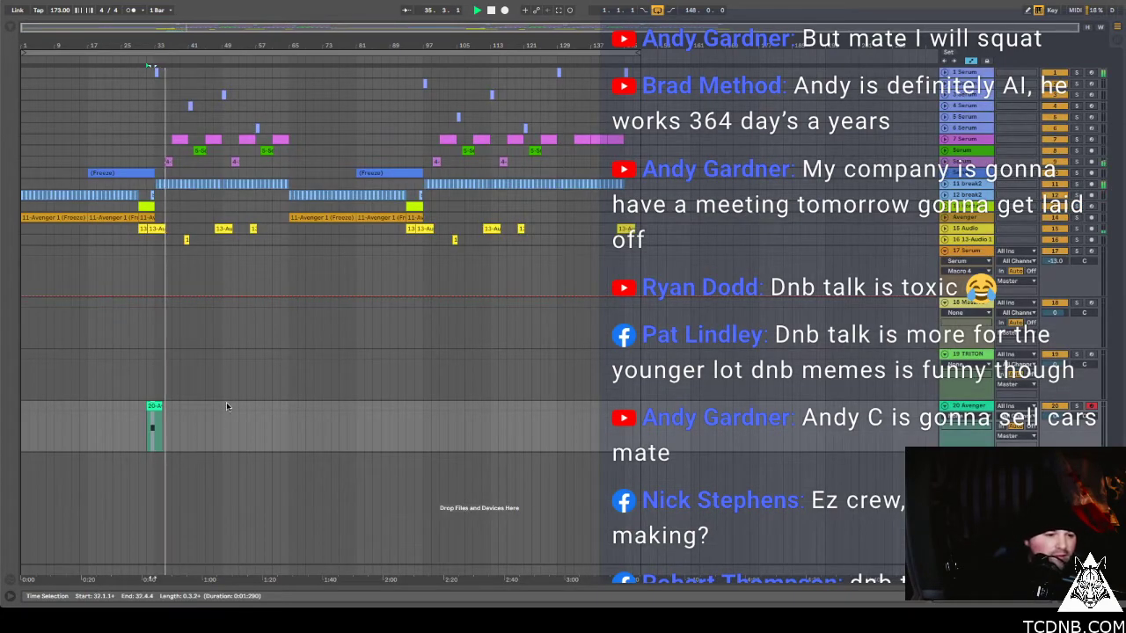
Copy the Avenger clip from bar 31 to bar 95, before the second drop, and play the arrangement from the original clip.
drag(151, 422, 422, 423)
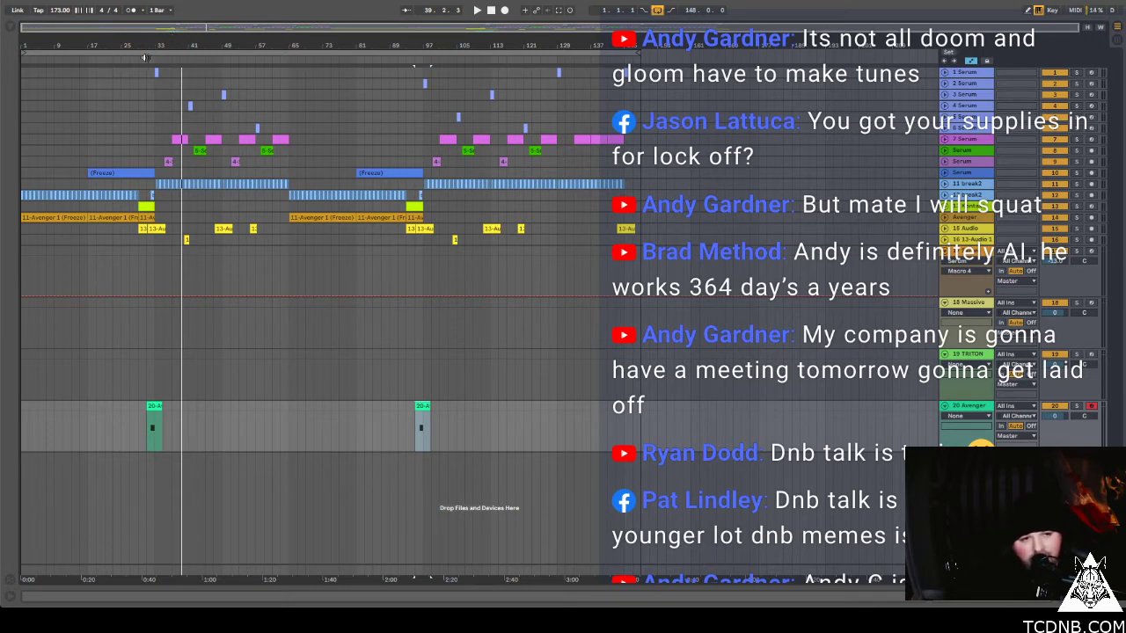
click(153, 405)
key(space)
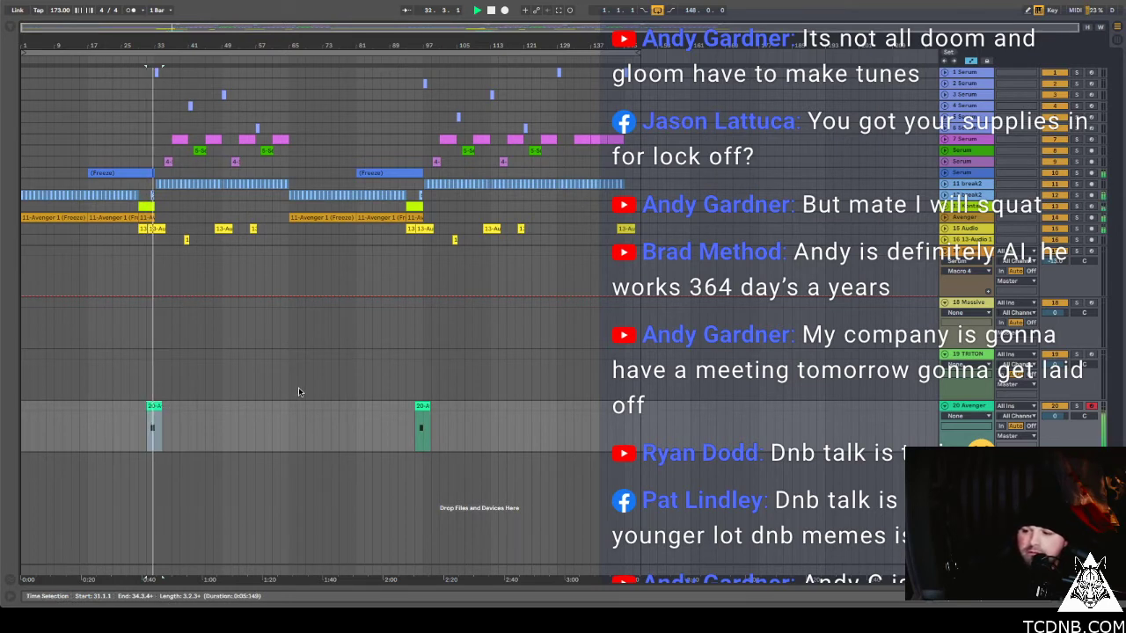
click(154, 405)
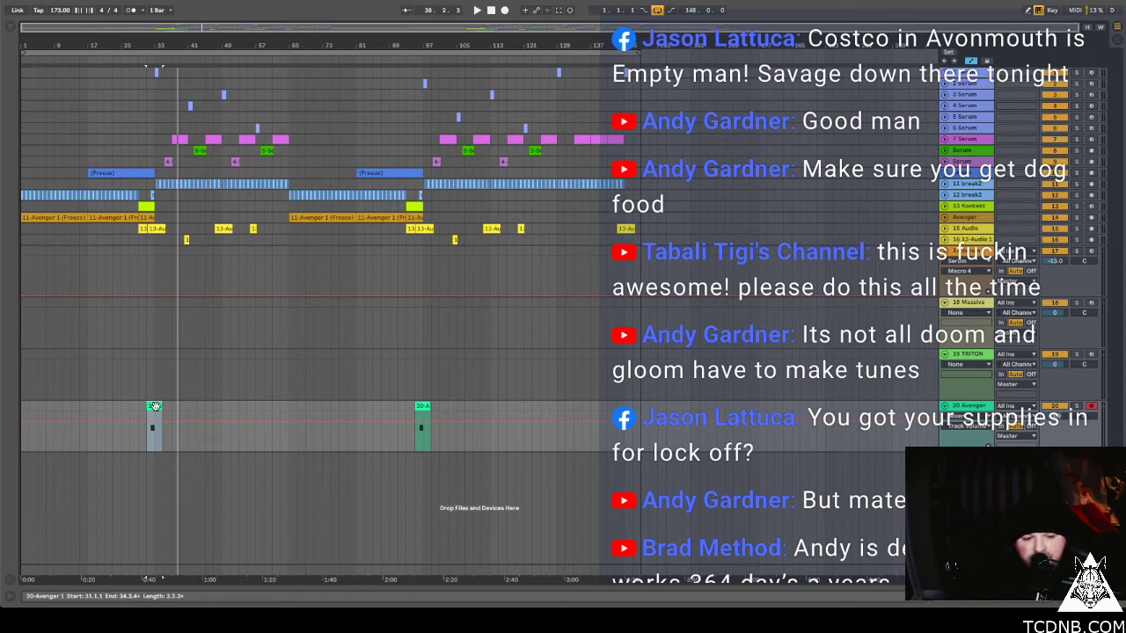
key(space)
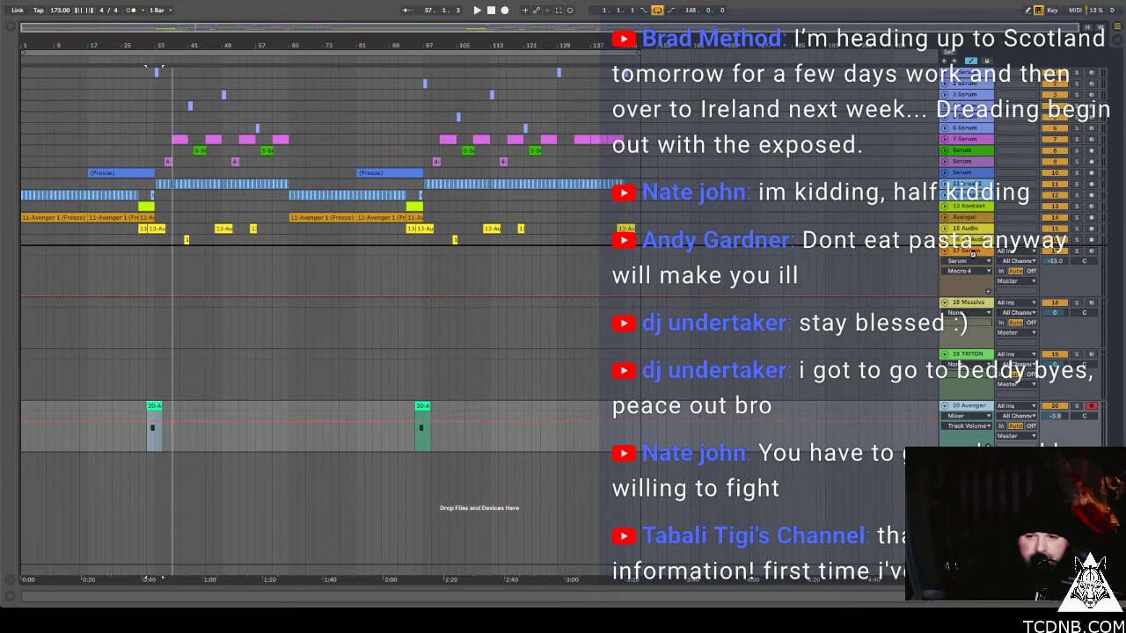
Move the Avenger track directly above the 17 Serum track and play from its first clip at bar 31.
drag(974, 257, 974, 250)
click(154, 252)
key(space)
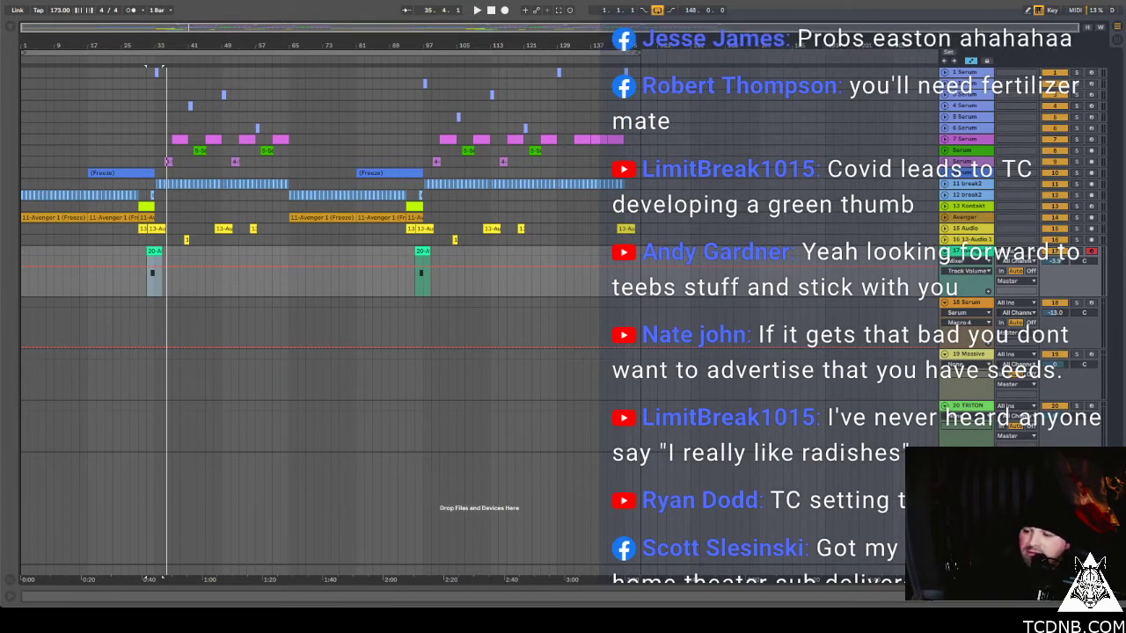
Switch to the browser to view the BiP - bounce in place 1.5 device page and return to Ableton Live.
mouse_move(590, 607)
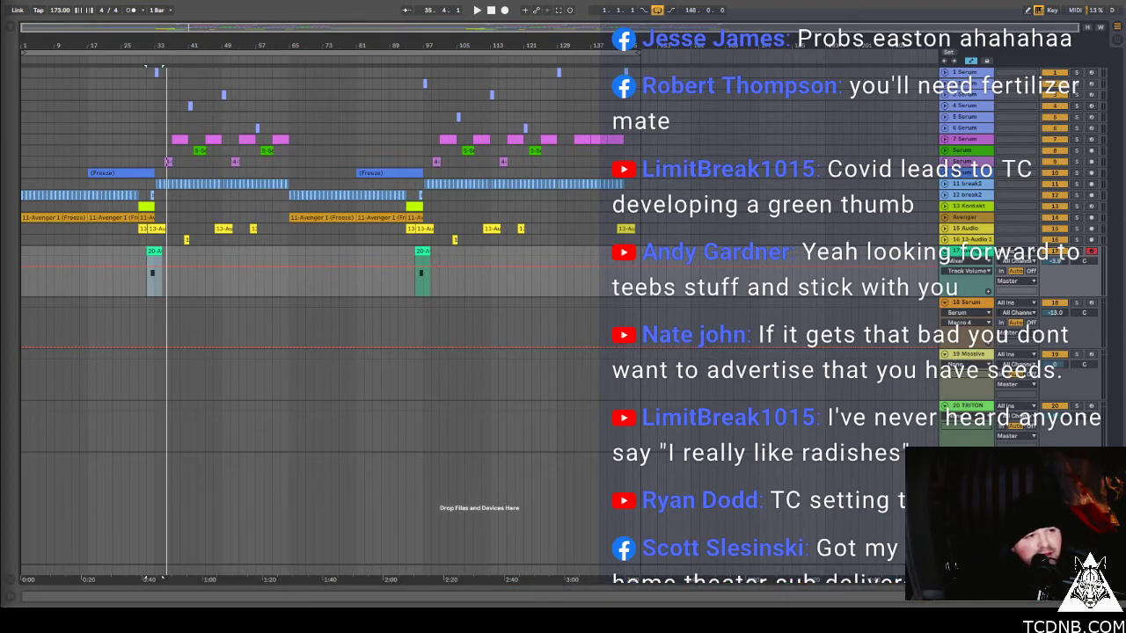
key(super+Tab)
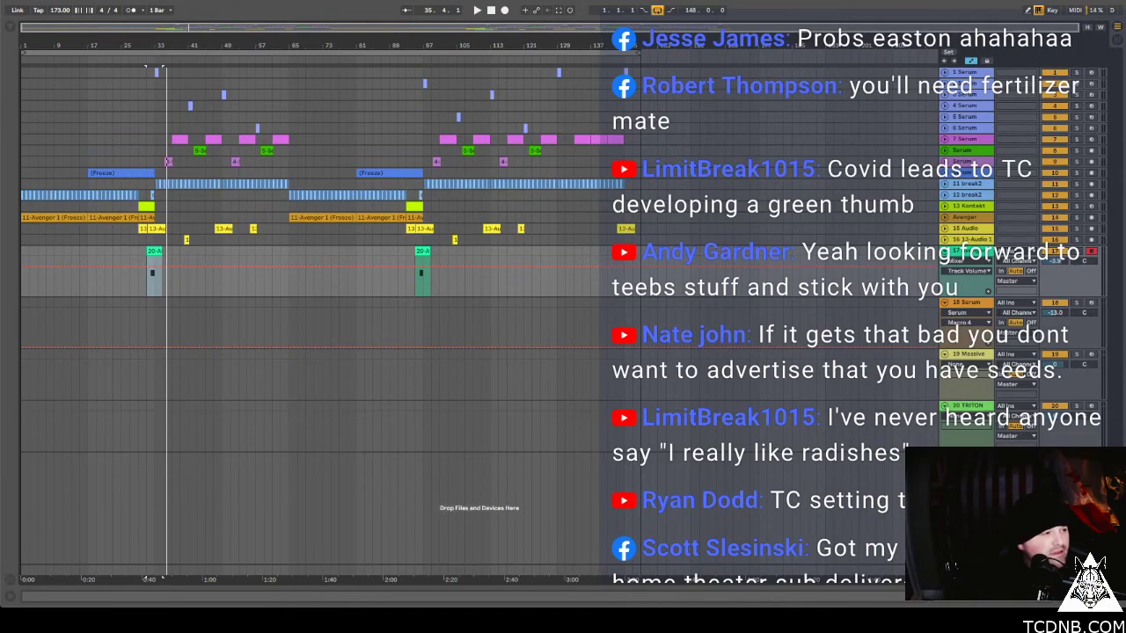
key(super+Tab)
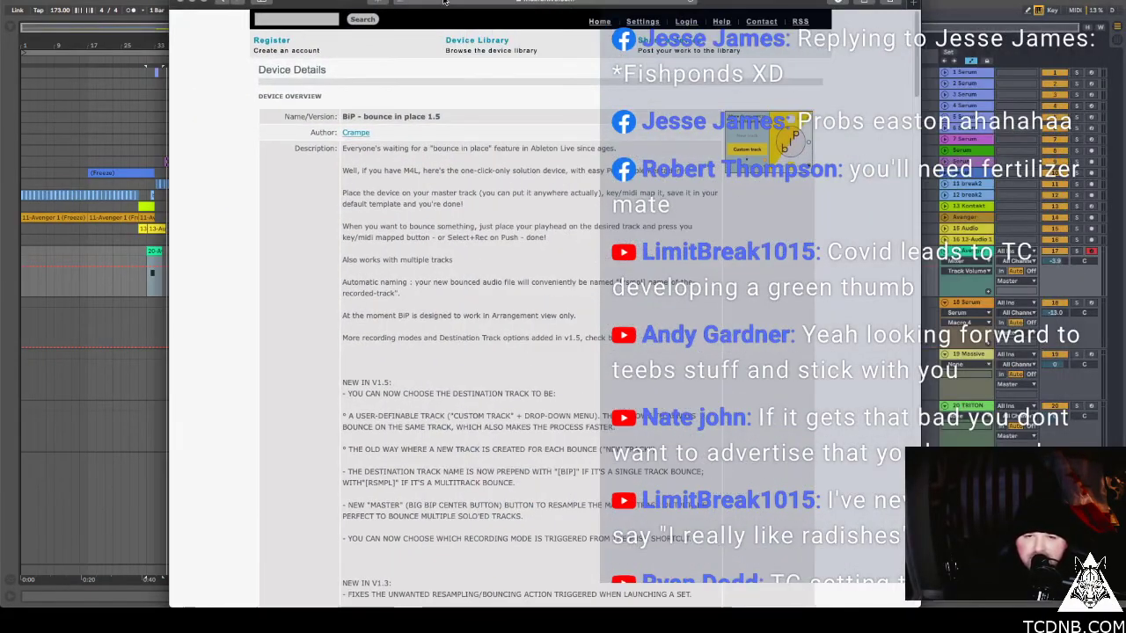
key(super+Tab)
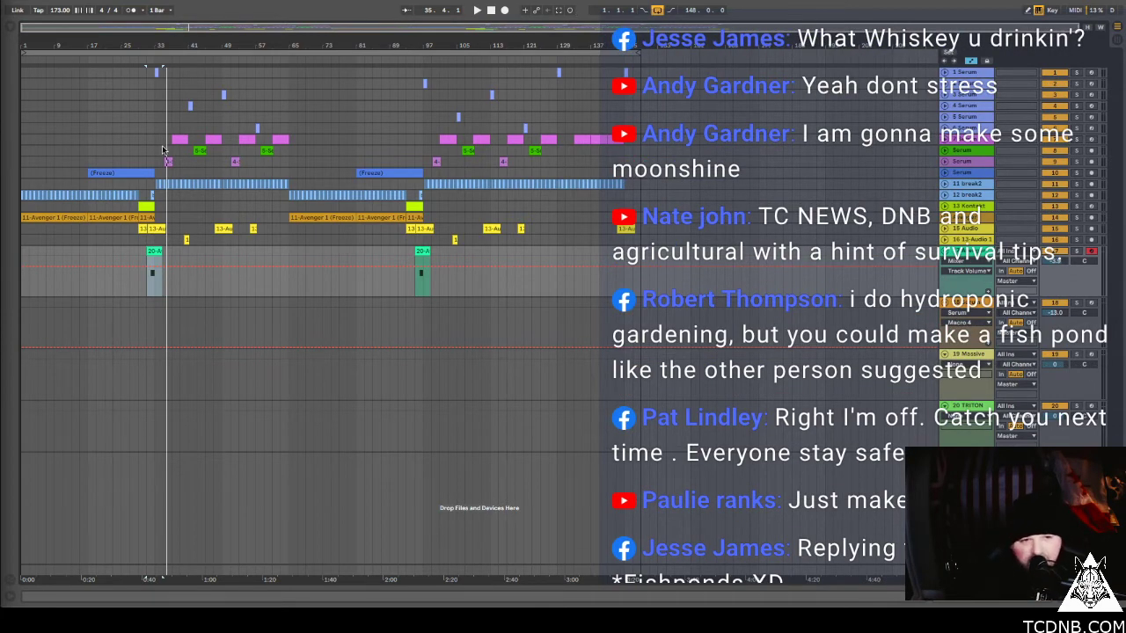
Play the arrangement from the frozen Serum clip at bar 17 and again from bar 25 through the first drop.
click(125, 173)
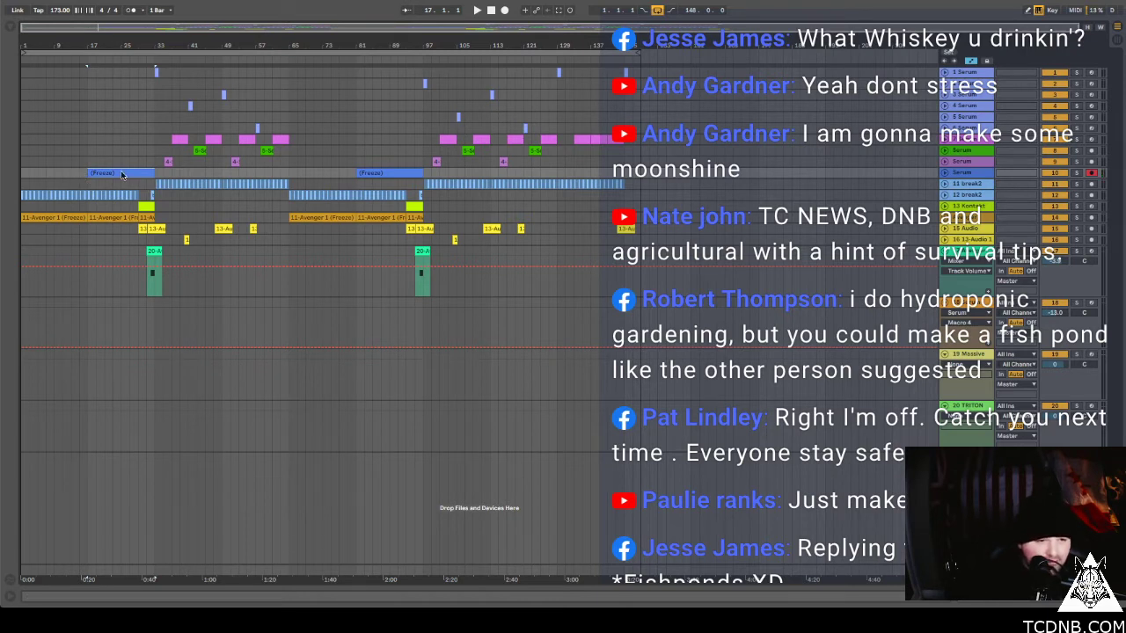
key(space)
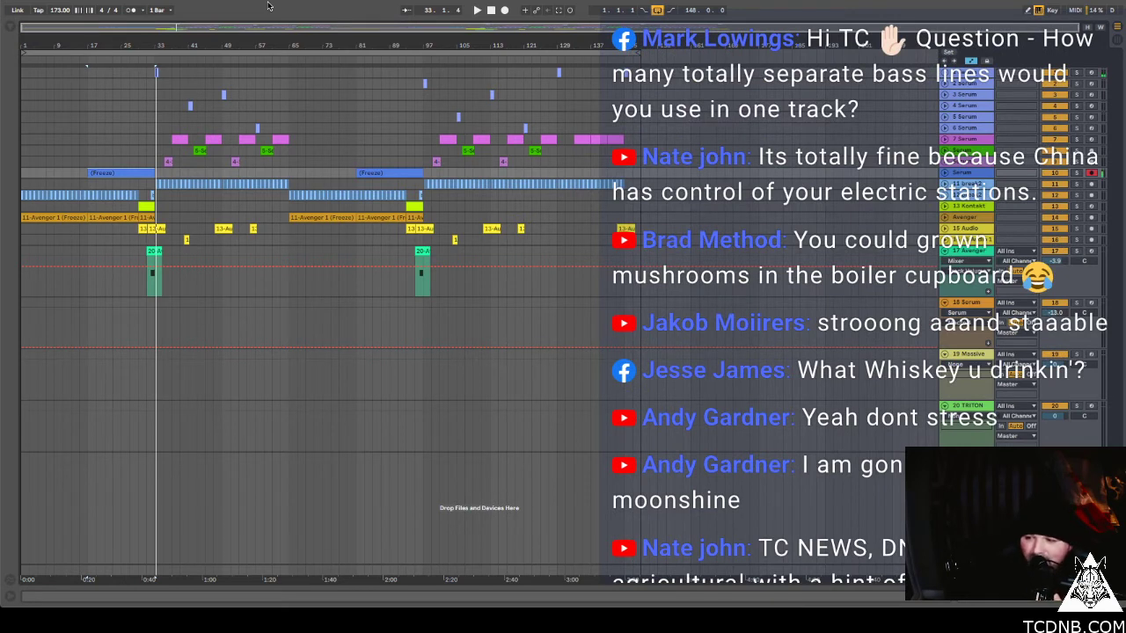
click(965, 357)
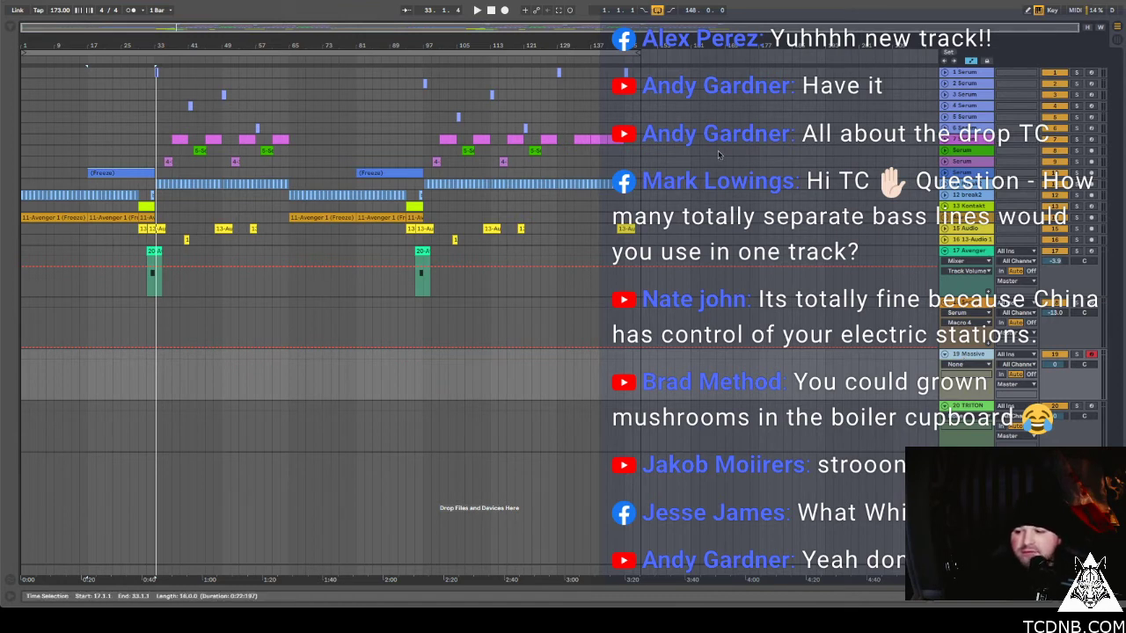
click(134, 176)
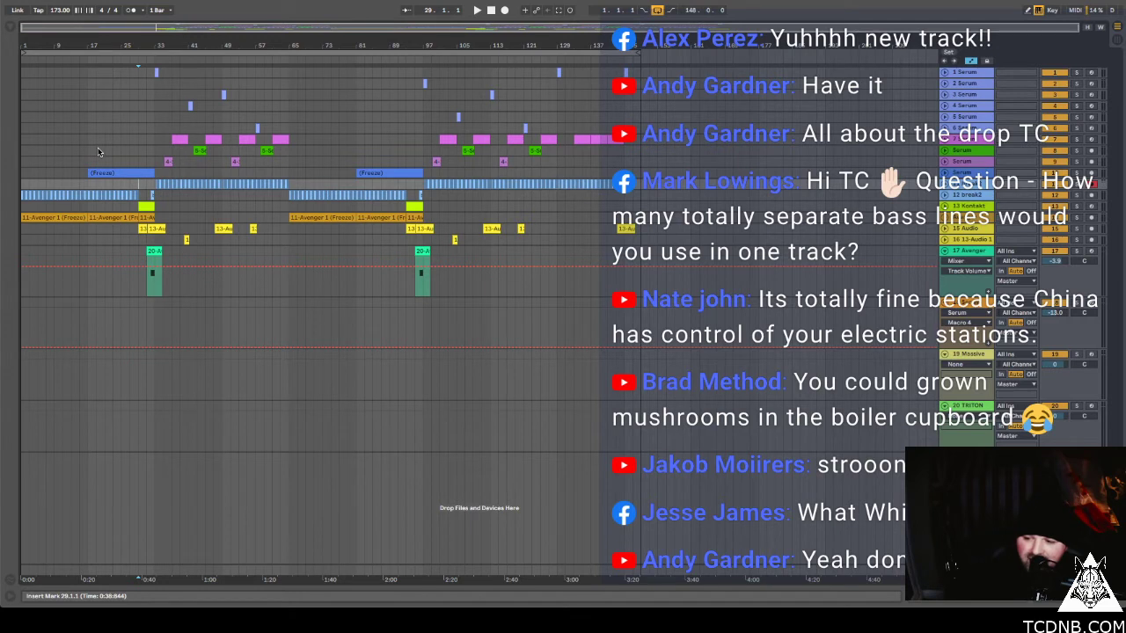
click(121, 152)
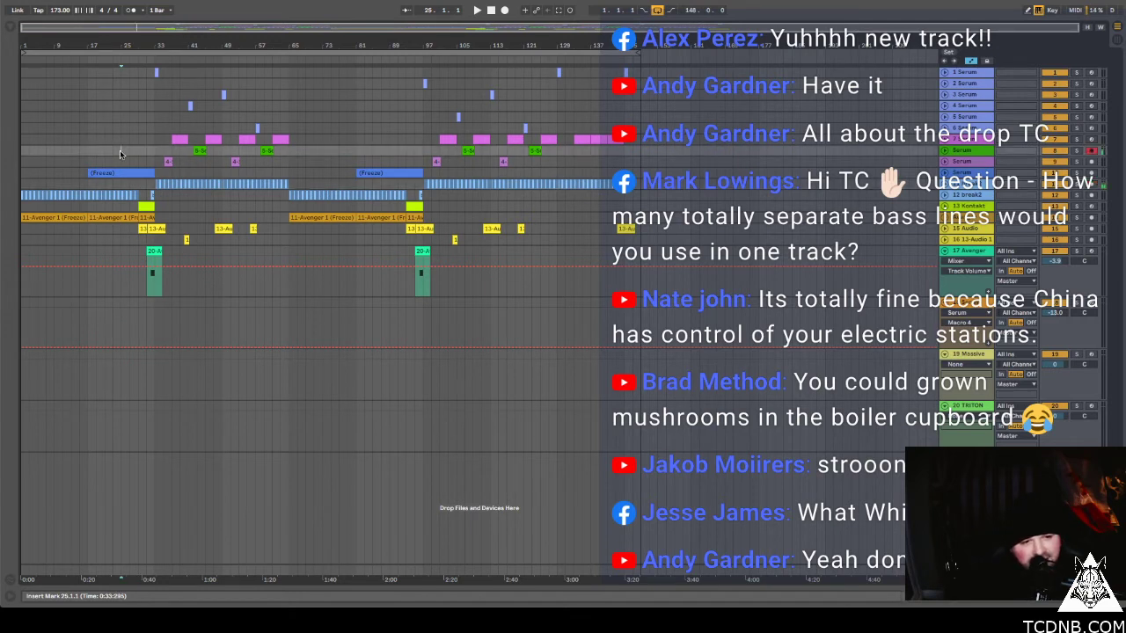
click(968, 253)
key(space)
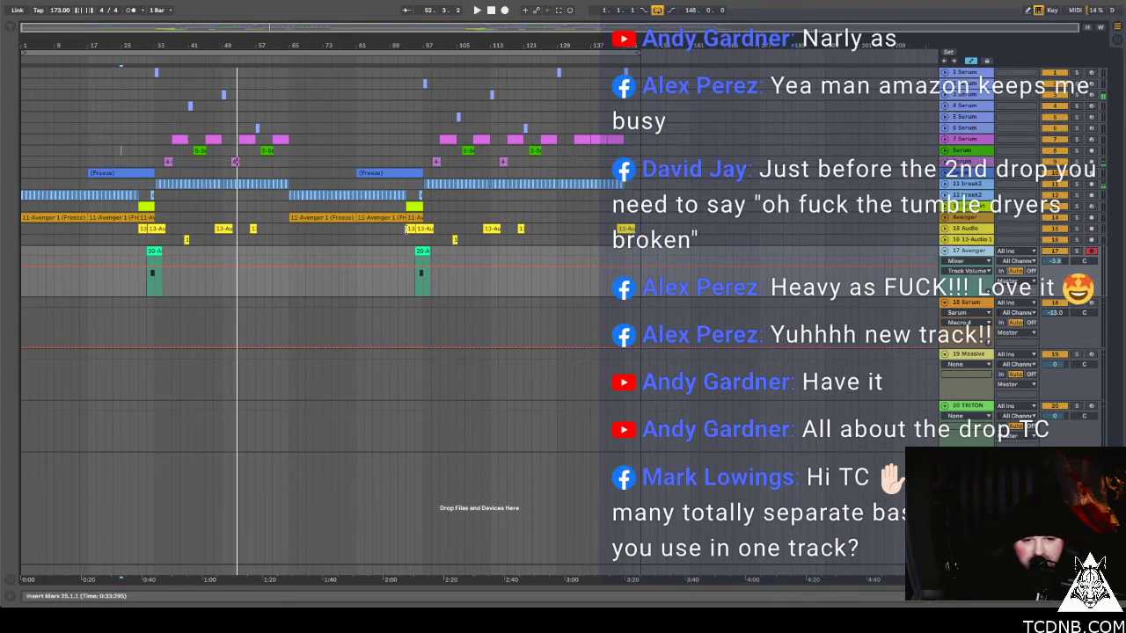
Try recording an audio take on the 15 Audio track from bar 87 and delete the recorded clip.
click(408, 229)
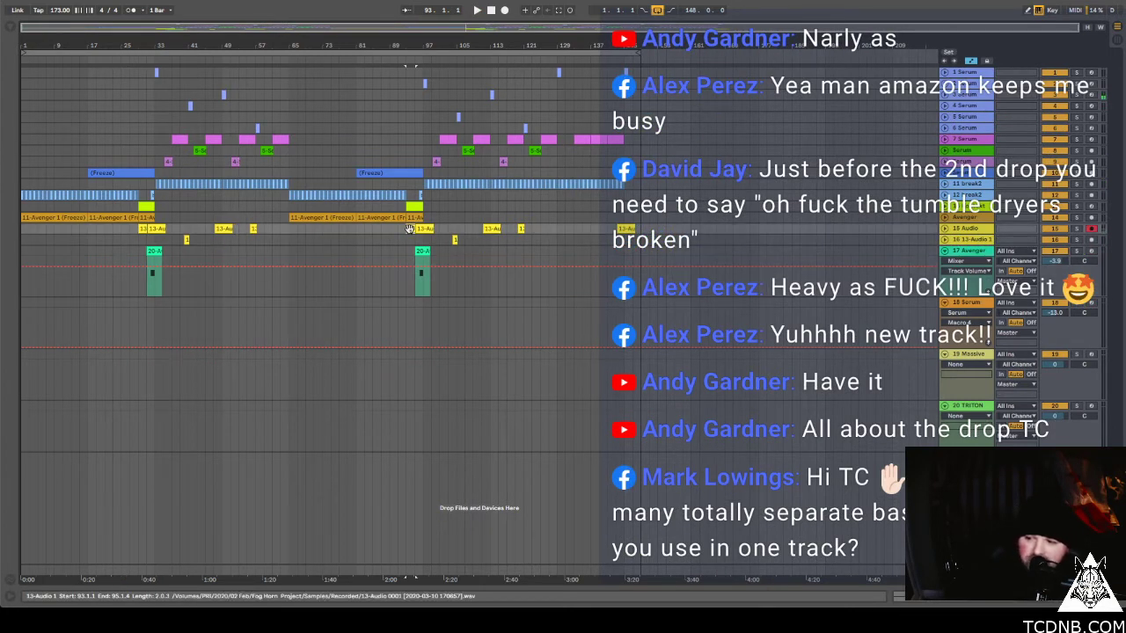
click(393, 231)
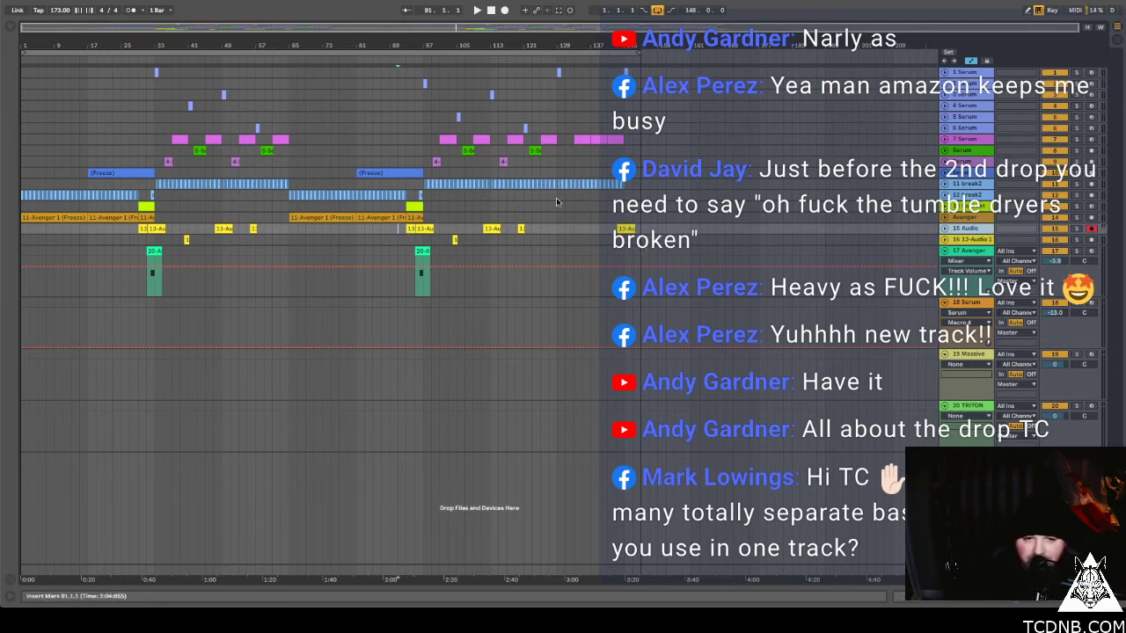
click(381, 230)
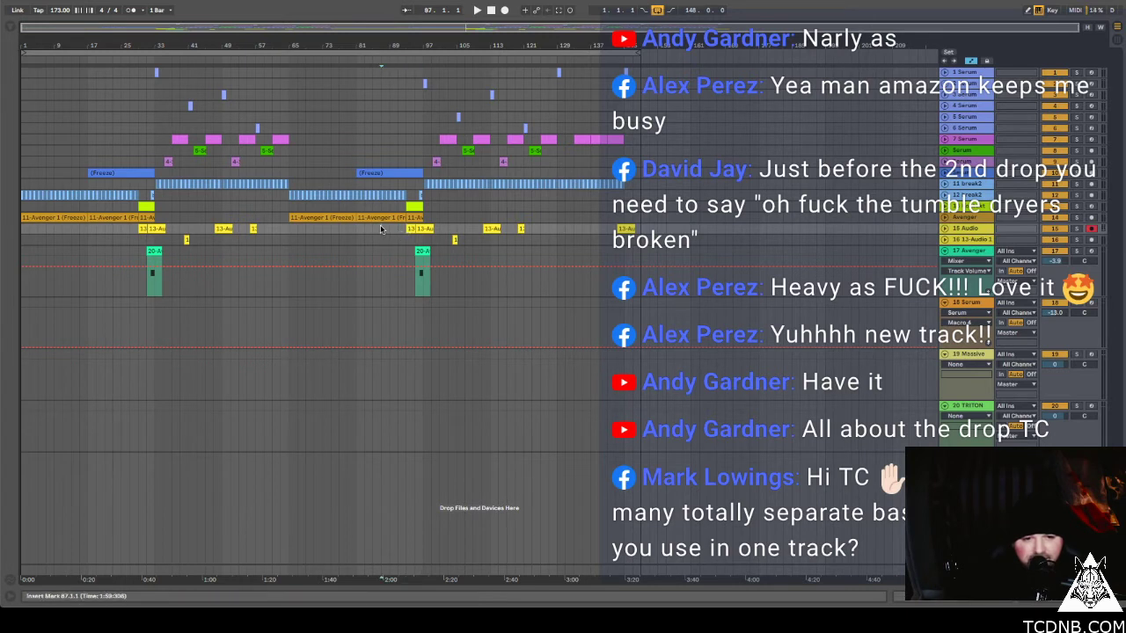
key(space)
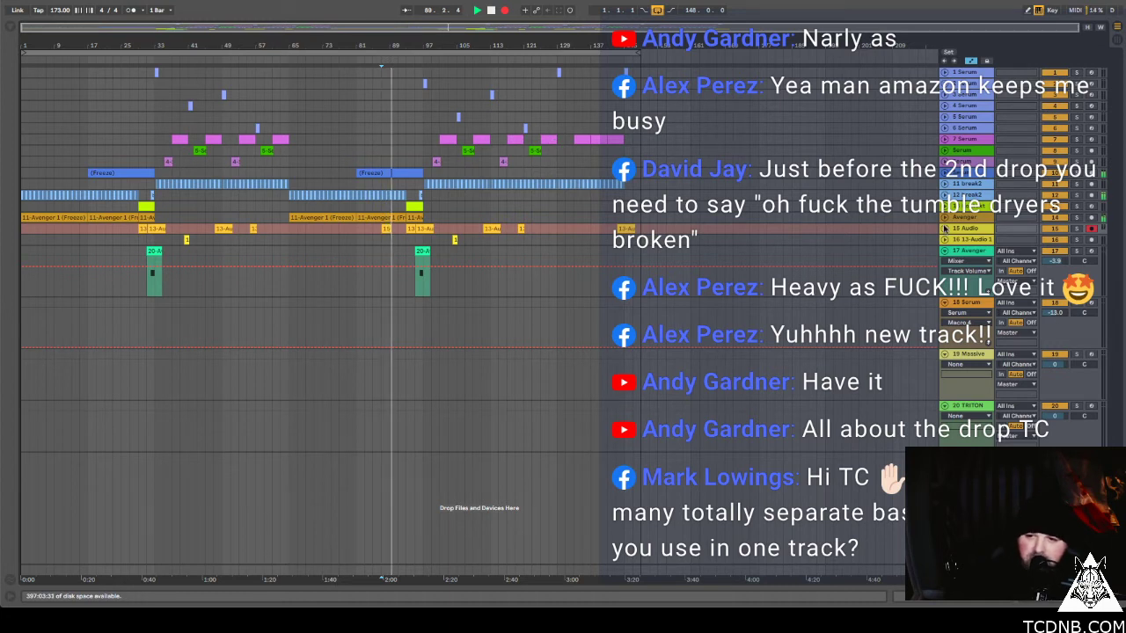
click(943, 228)
click(385, 230)
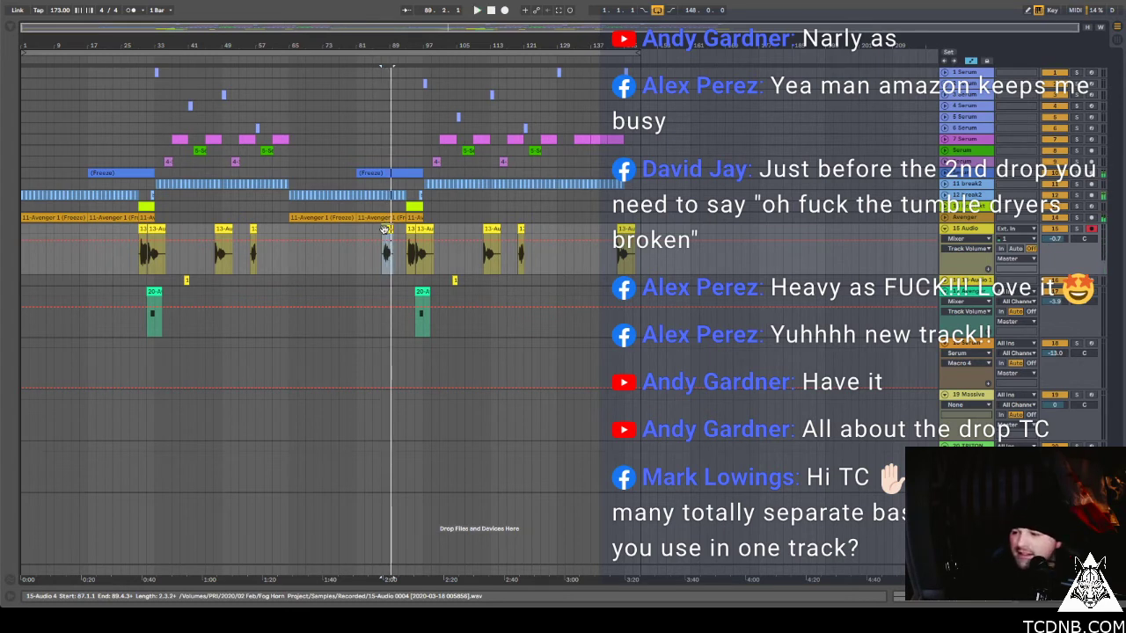
click(384, 230)
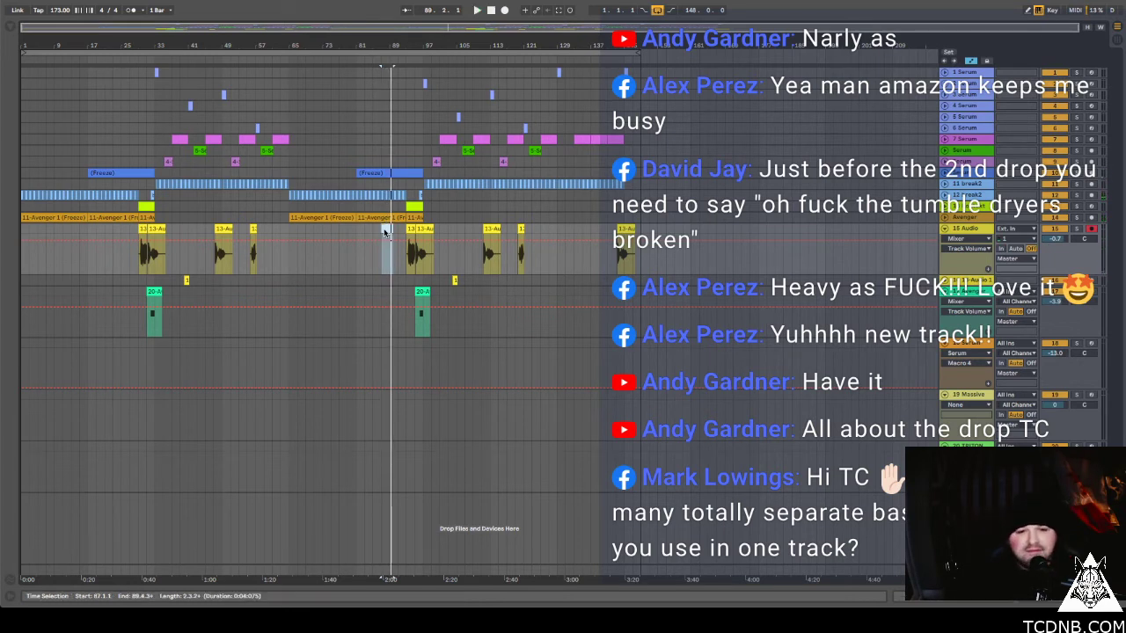
Record a new audio take on the 15 Audio track starting at bar 87.
click(382, 232)
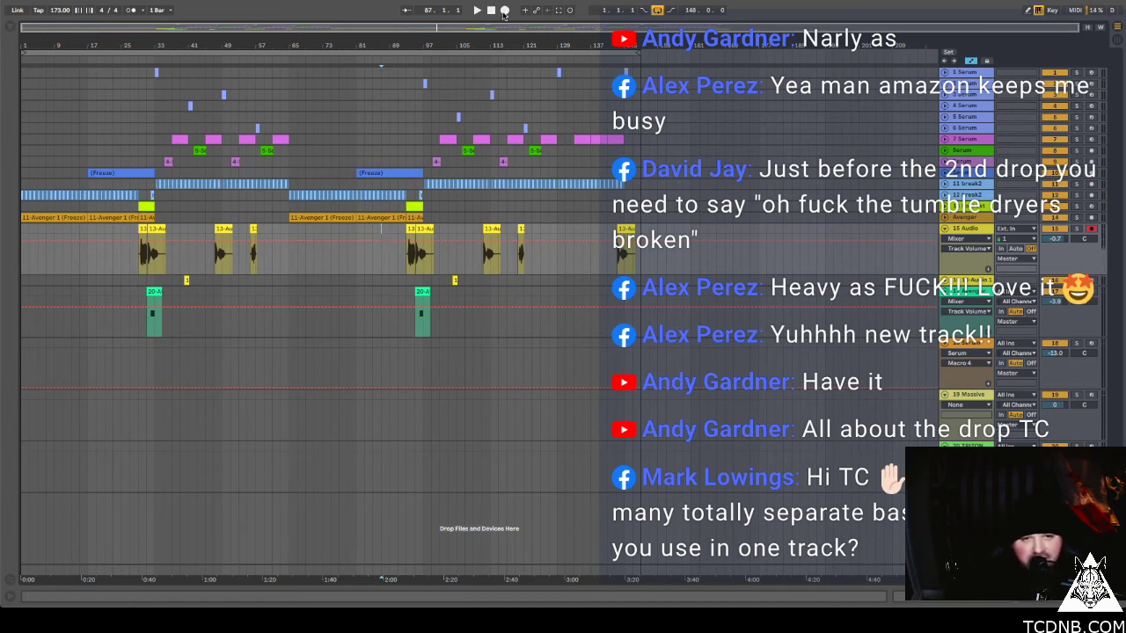
click(504, 12)
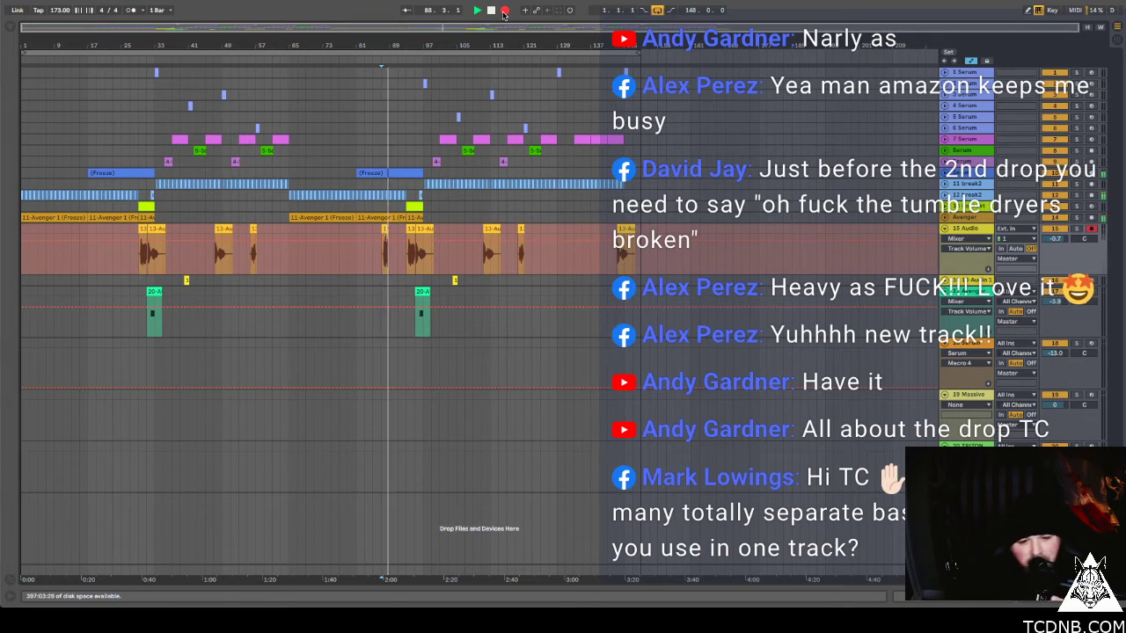
key(space)
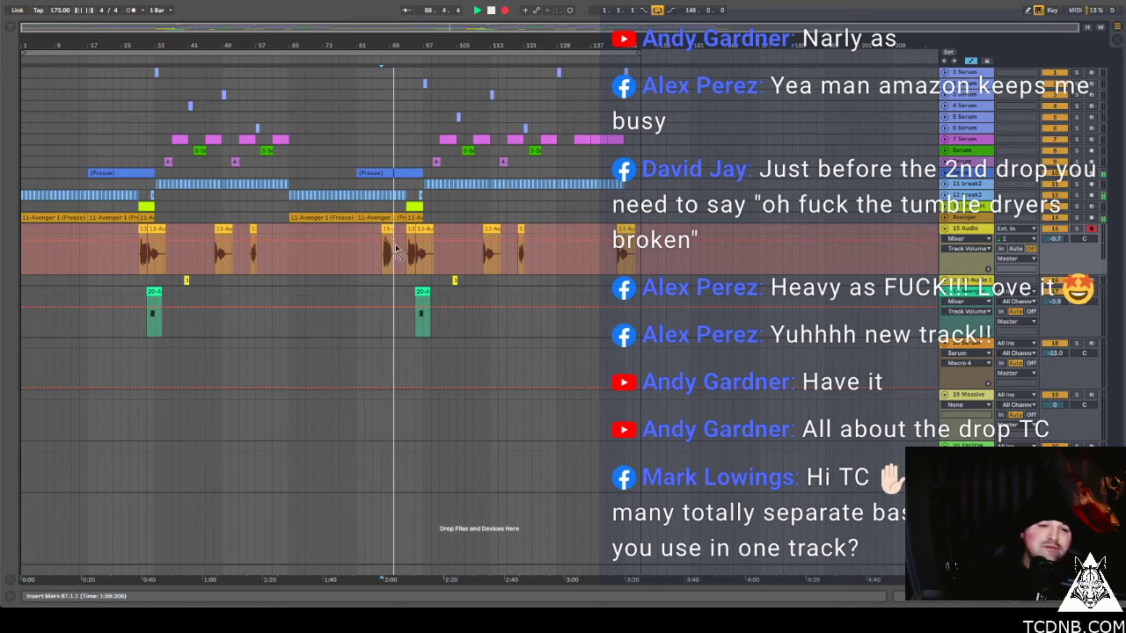
Replace the 15 Audio clip at bar 93 with the new take placed at bar 91, trimming the take's end to about 93.2.4.
click(409, 230)
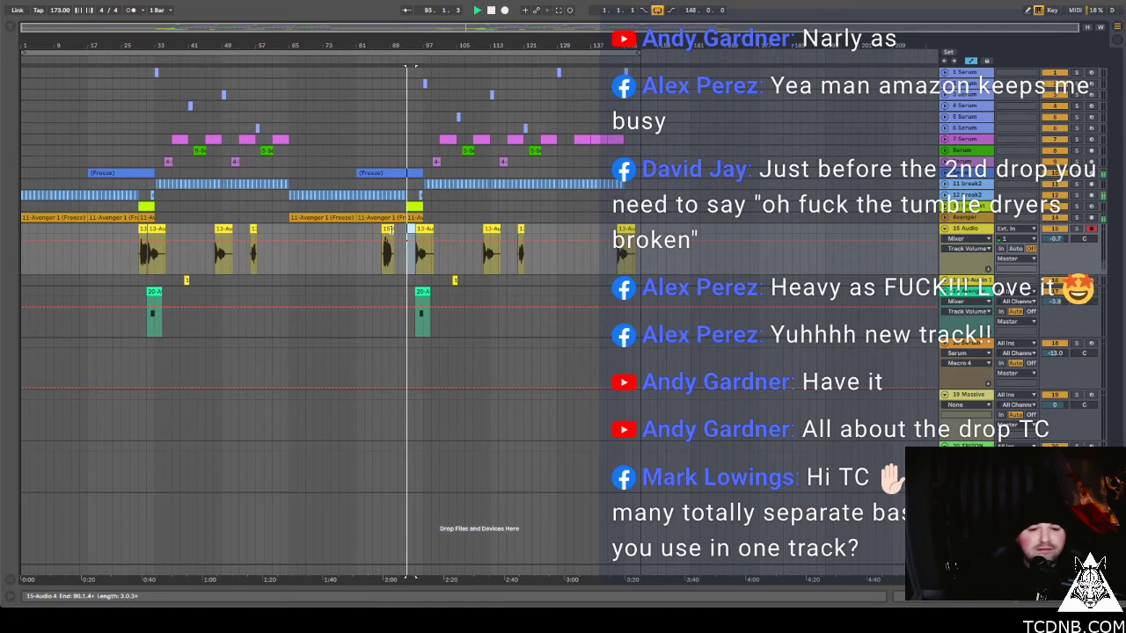
click(411, 235)
click(406, 230)
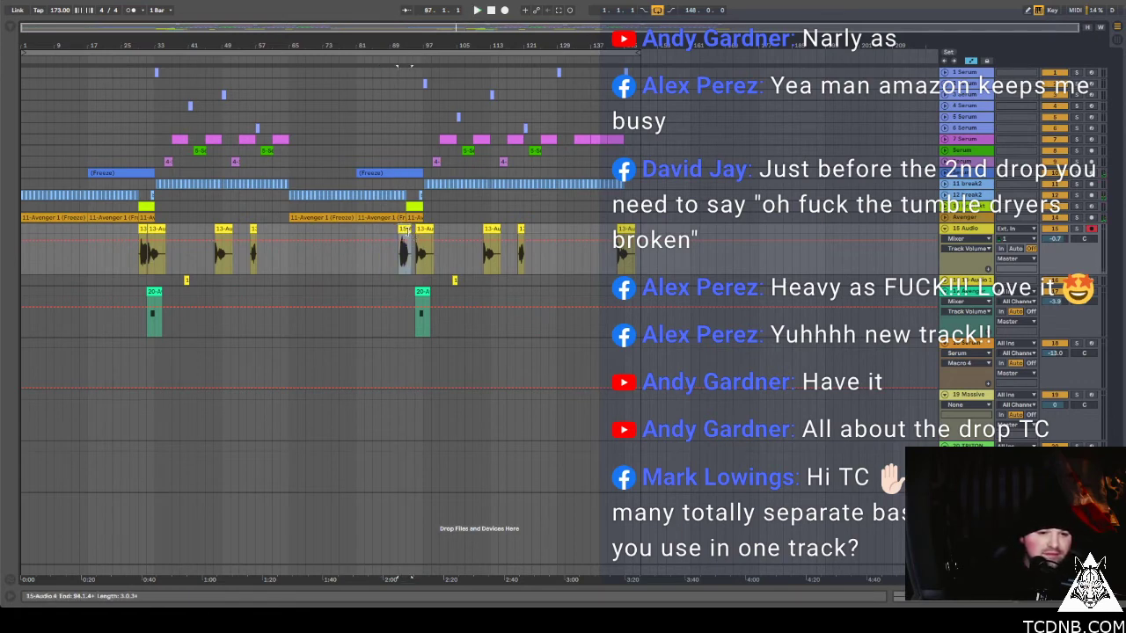
key(z)
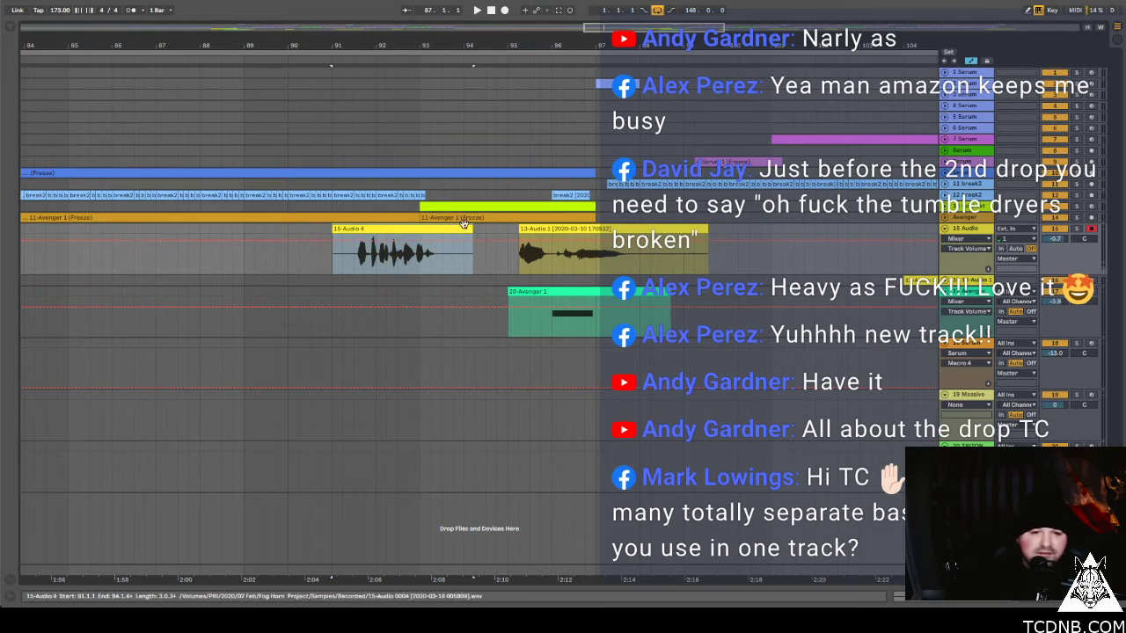
drag(471, 228, 437, 230)
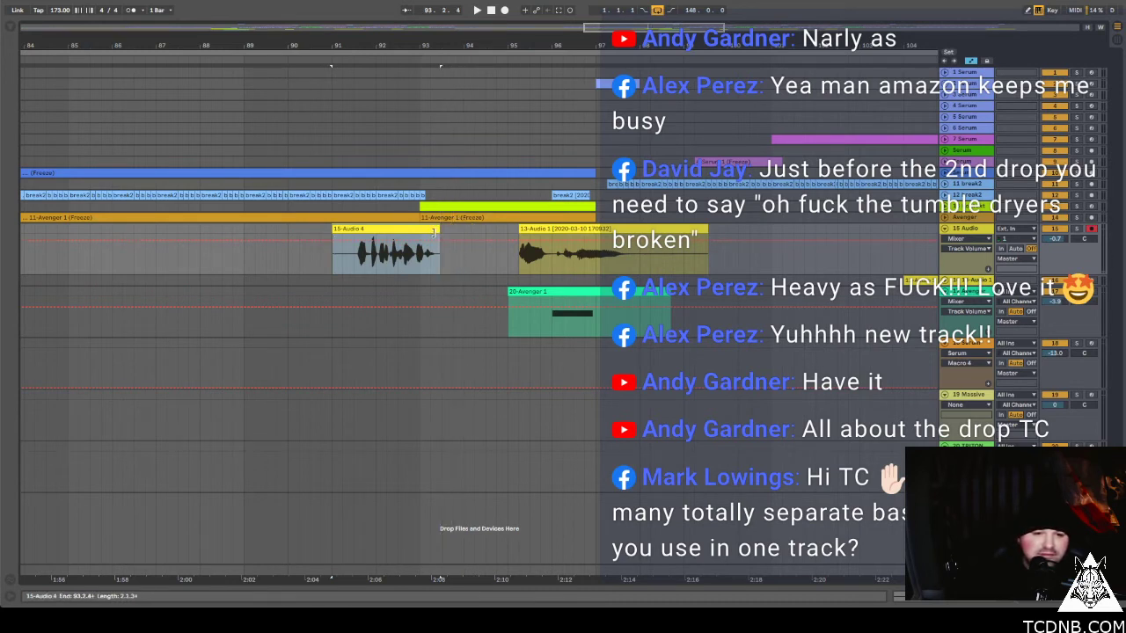
Move the 15-Audio take to about bar 93, directly before the 13-Audio 1 clip, and play through the second drop.
drag(334, 228, 452, 242)
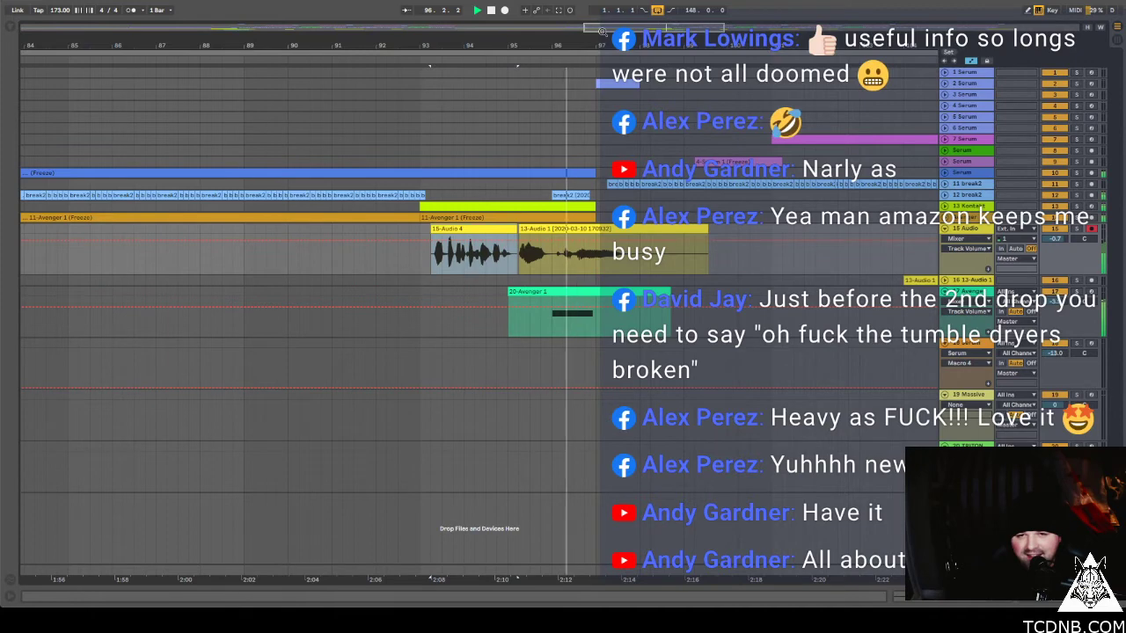
key(minus)
key(minus)
key(minus)
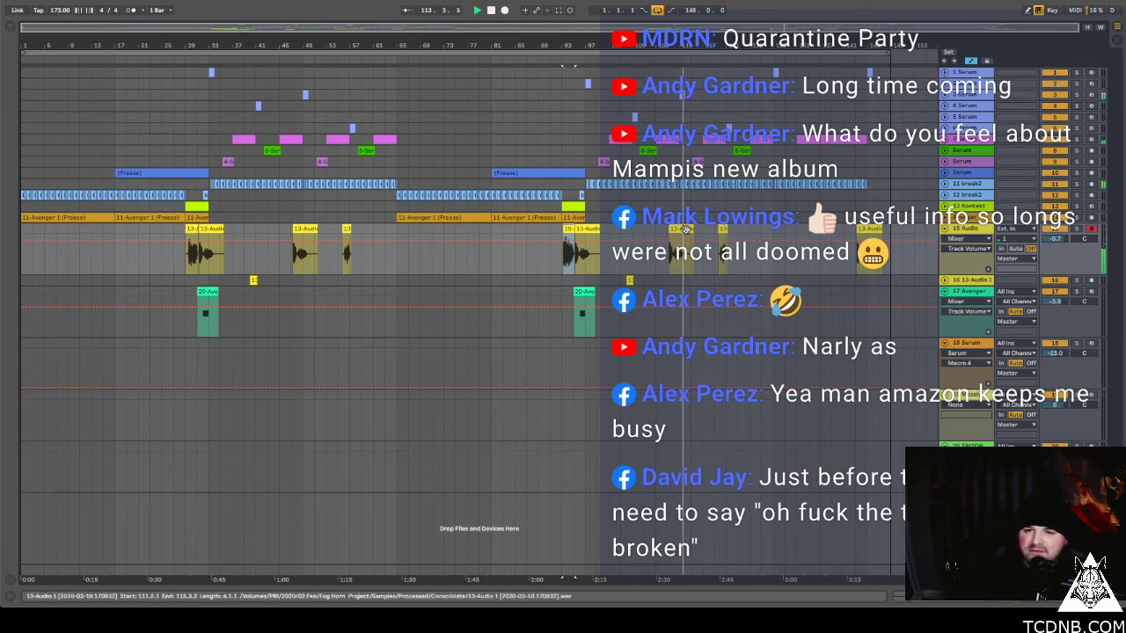
key(space)
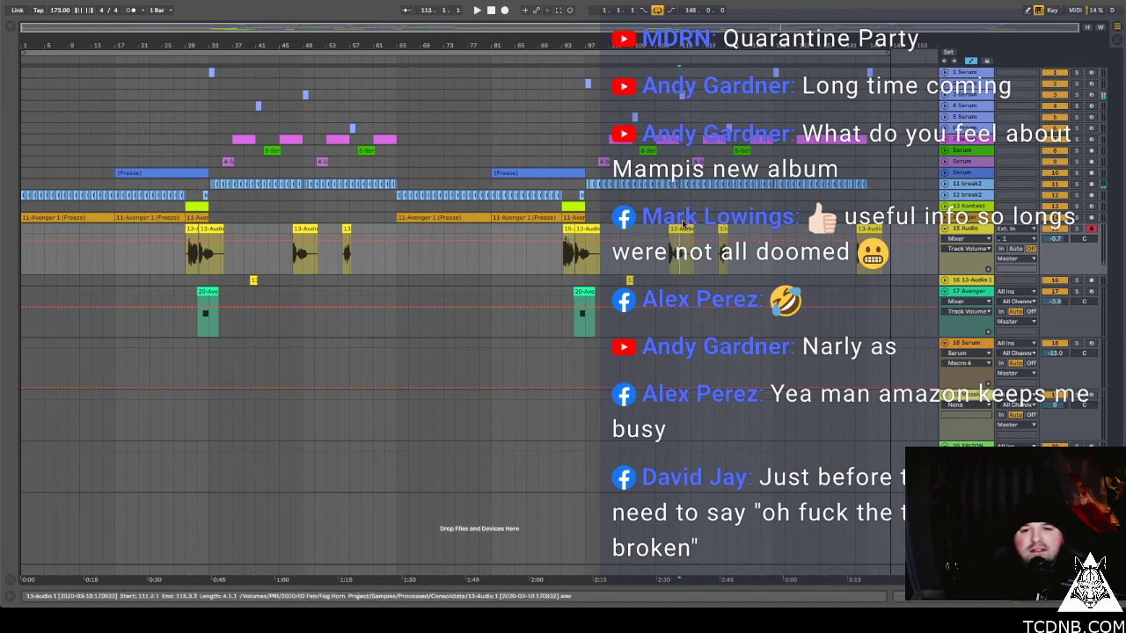
Reverse the 13-Audio 1 clip at bar 111 on the 15 Audio track and play it back.
double_click(680, 226)
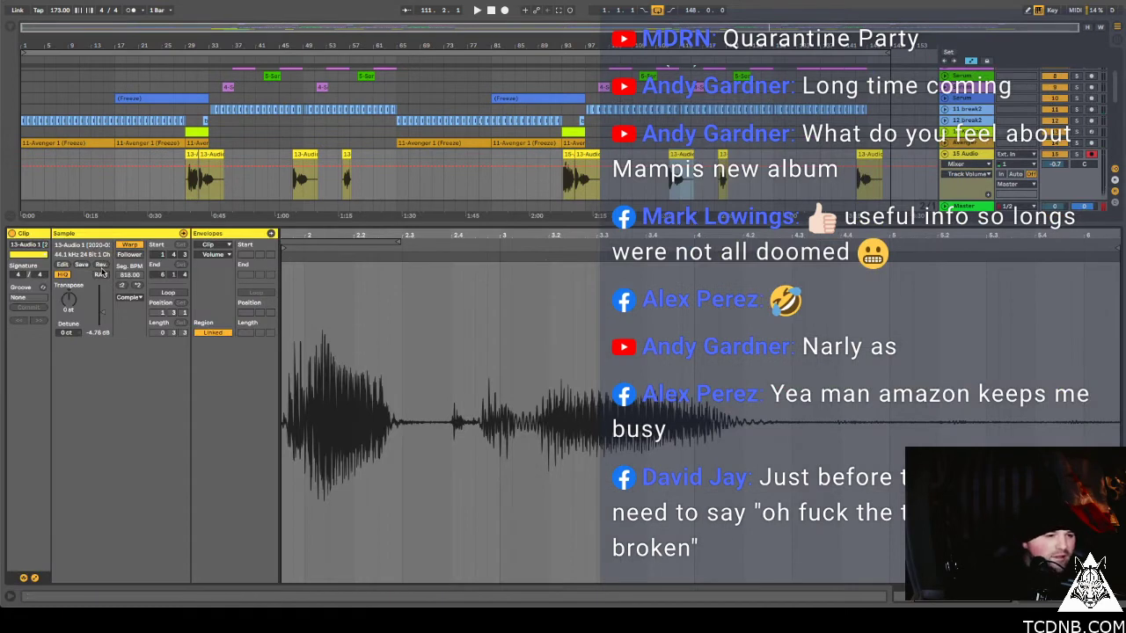
click(101, 266)
key(space)
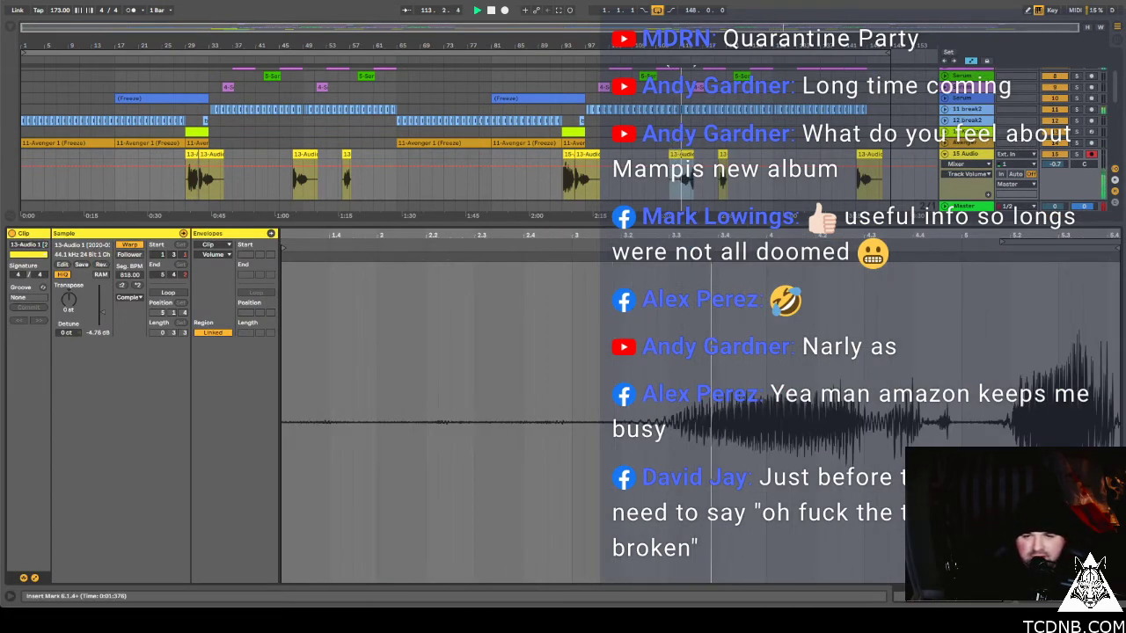
key(ctrl+alt+l)
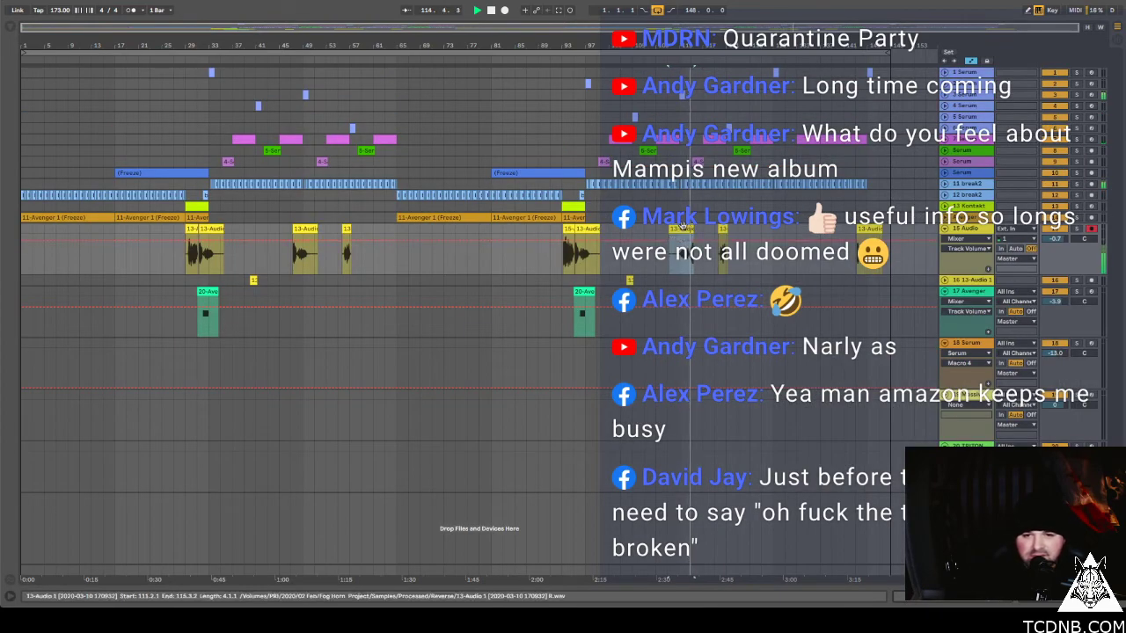
key(space)
Move the reversed 13-Audio 1 clip to bar 109 and play the section around it.
drag(682, 225, 665, 266)
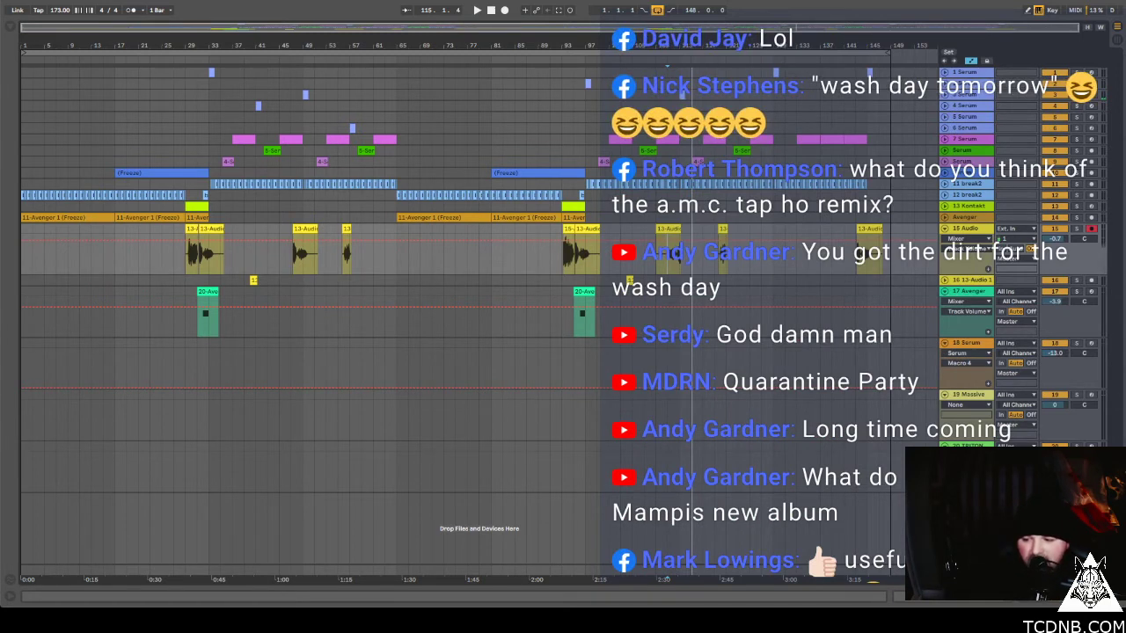
key(space)
click(736, 255)
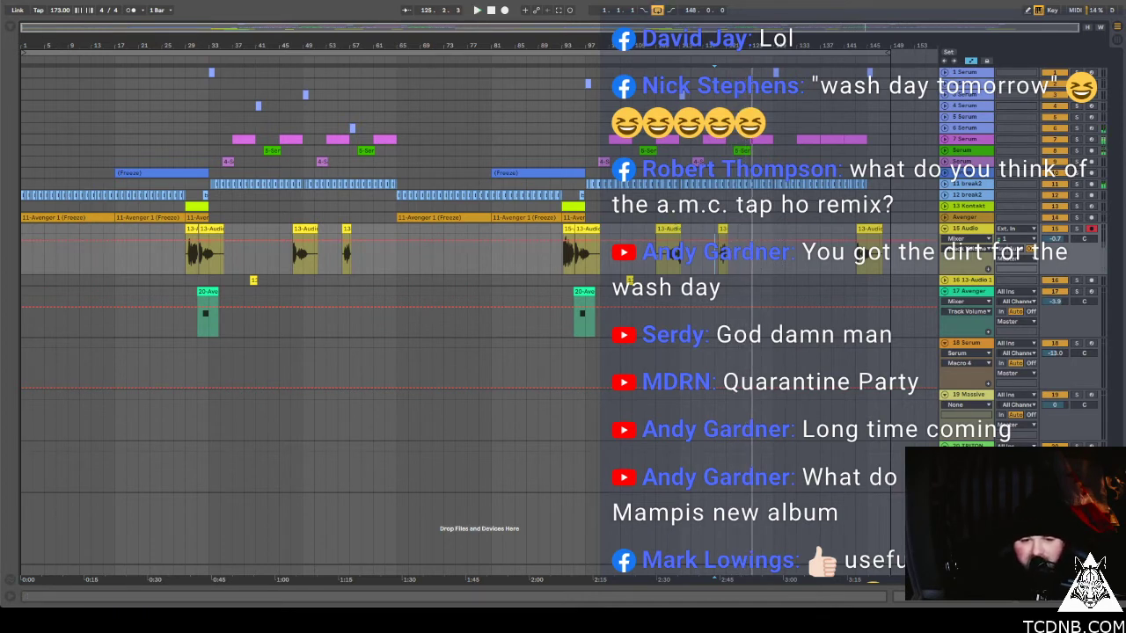
key(space)
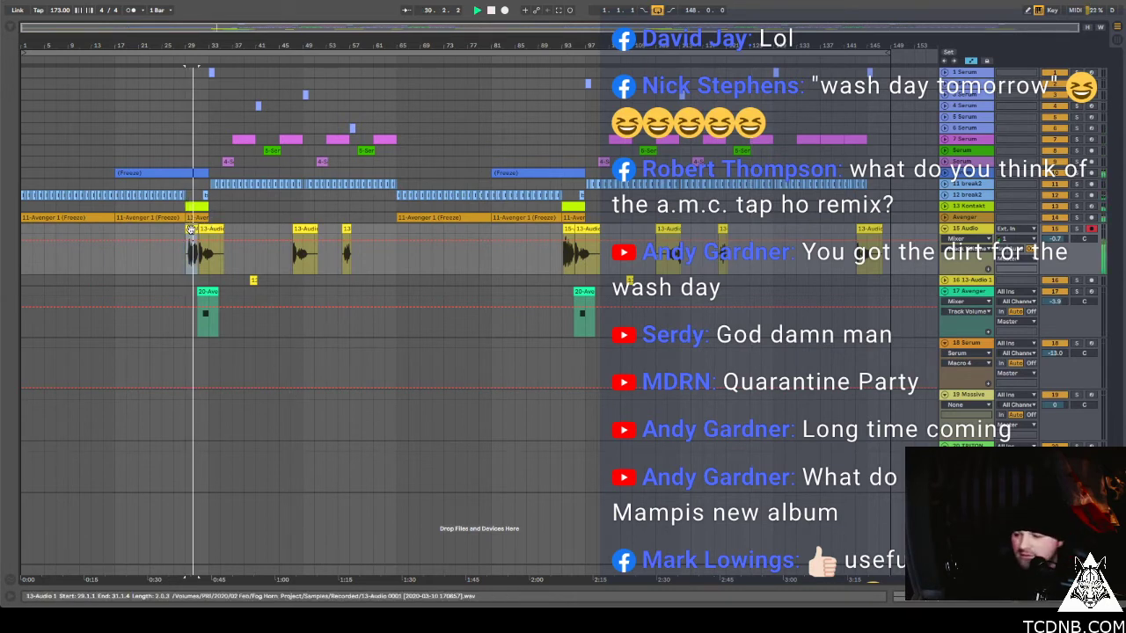
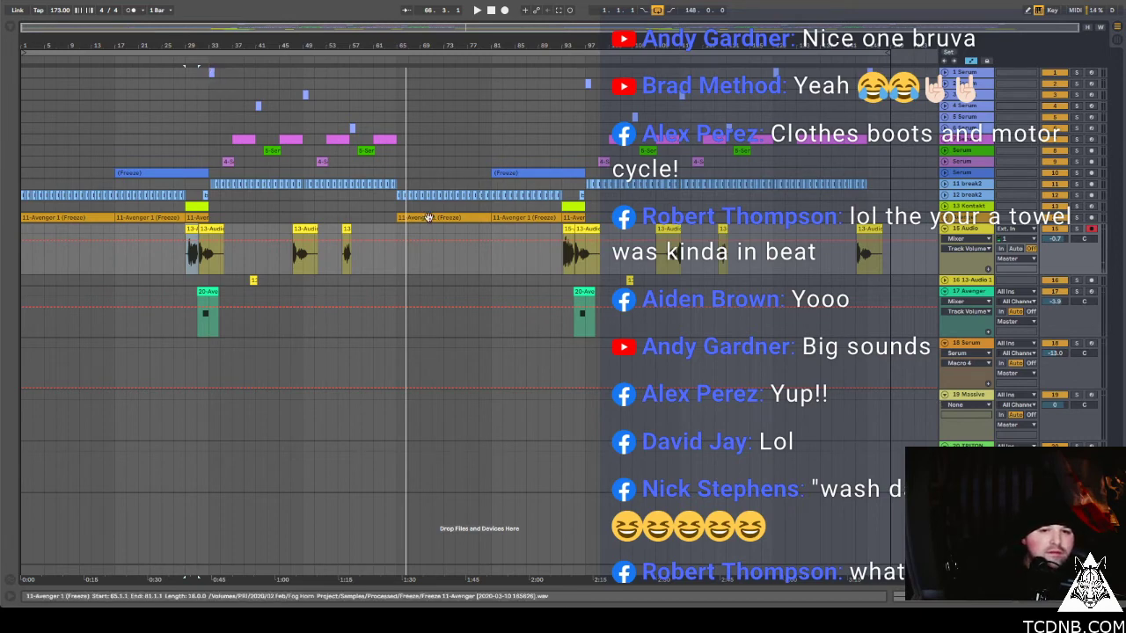
Play the arrangement from the first drop at bar 33.
click(563, 200)
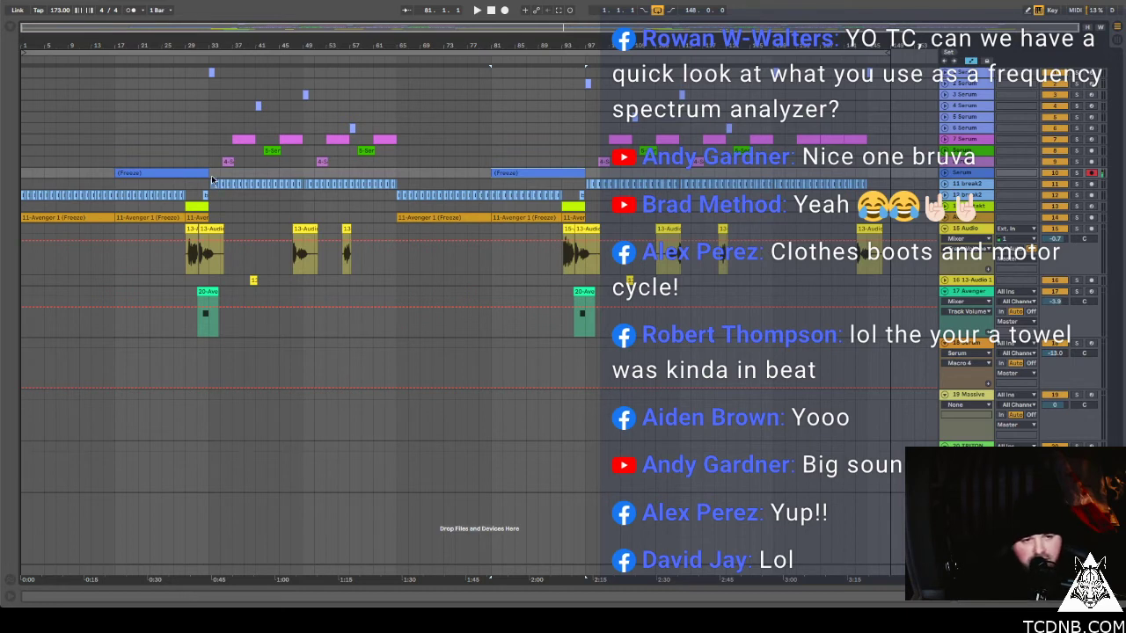
click(208, 143)
key(space)
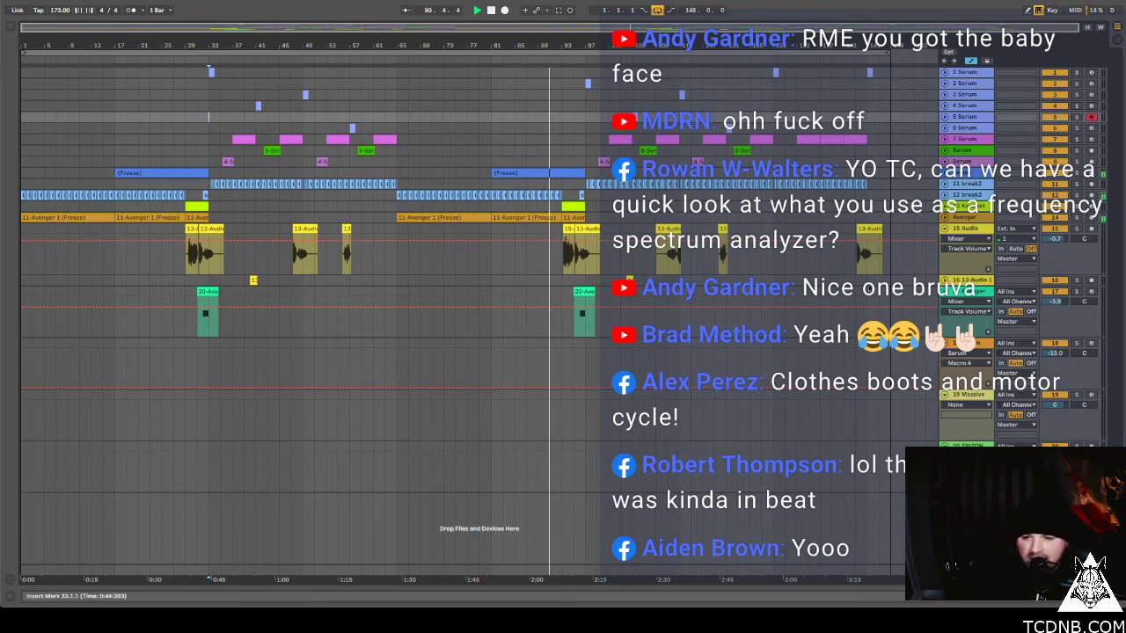
Collapse the 17 Avenger track, and collapse and re-expand the 15 Audio track.
click(943, 291)
click(944, 229)
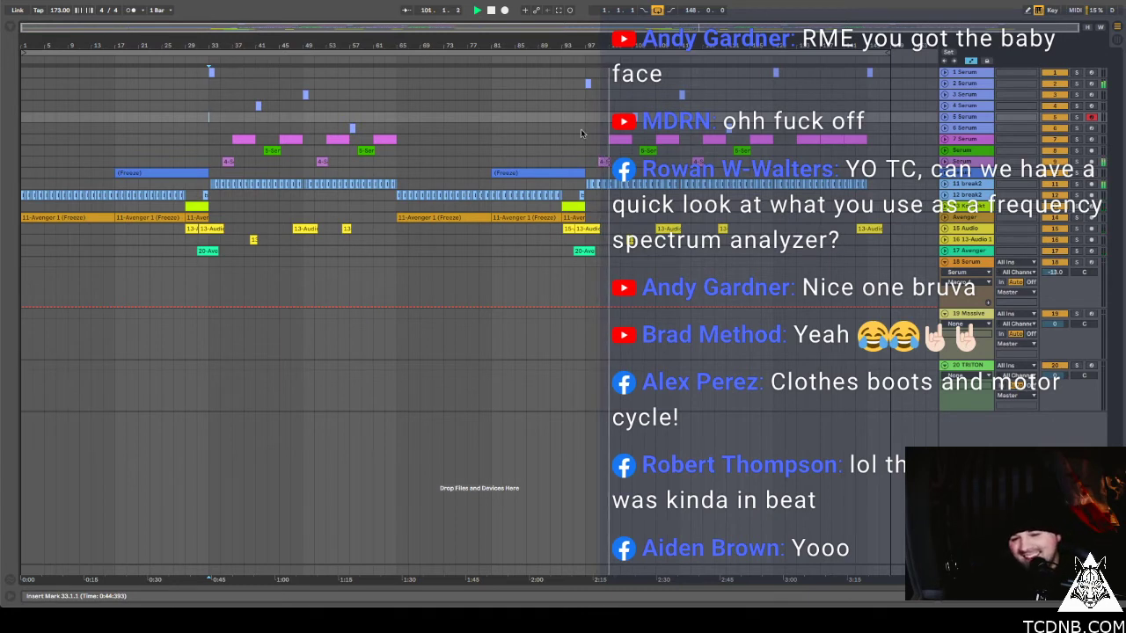
click(576, 201)
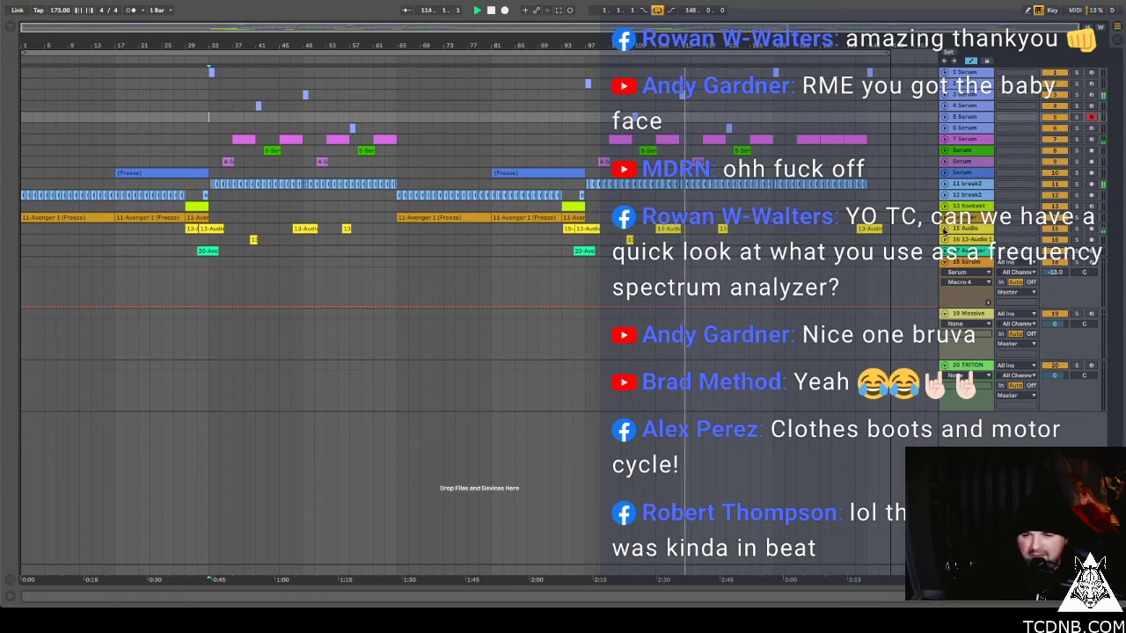
click(943, 230)
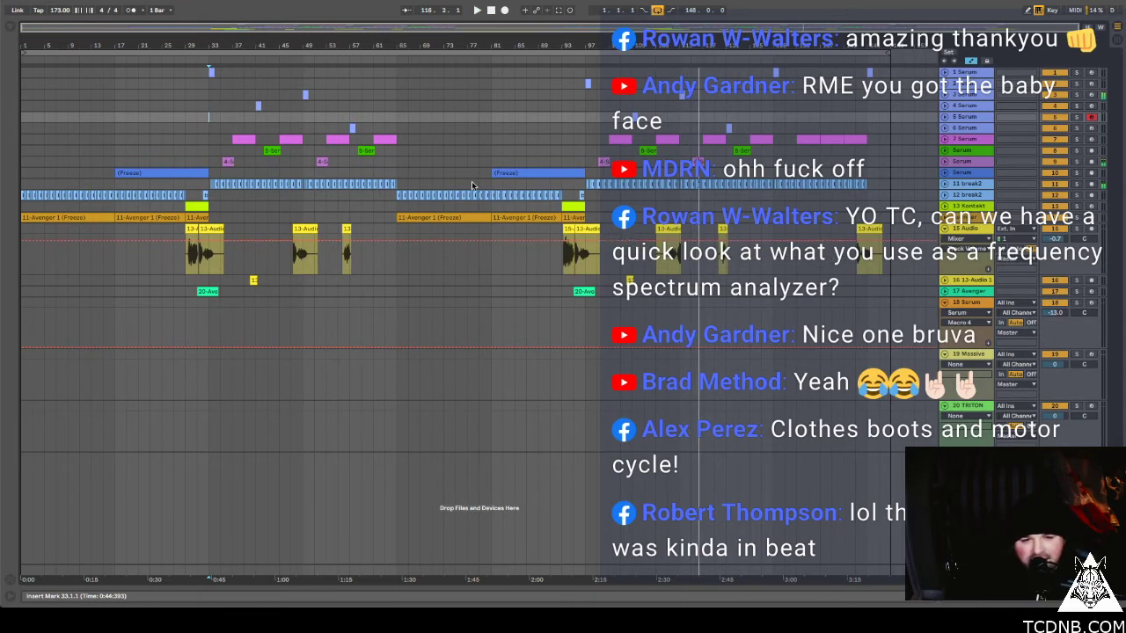
Replace the 15 Audio clip at bar 47 with a copy of the reversed clip placed at bar 45, and play it from bar 47.
click(302, 229)
key(Delete)
drag(671, 230, 297, 241)
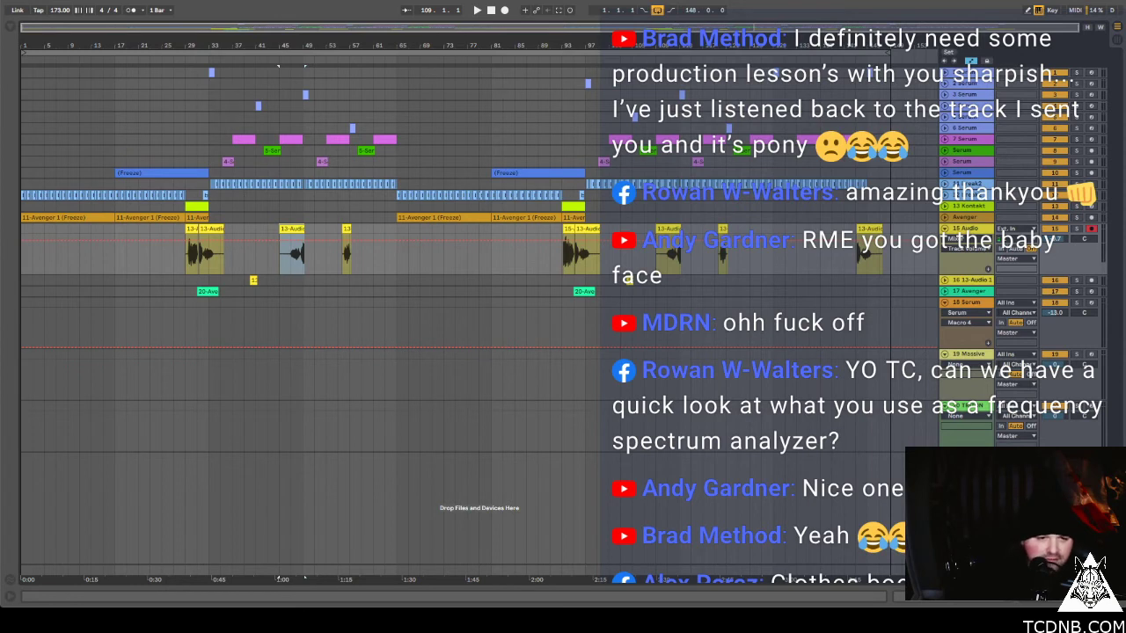
click(291, 264)
key(space)
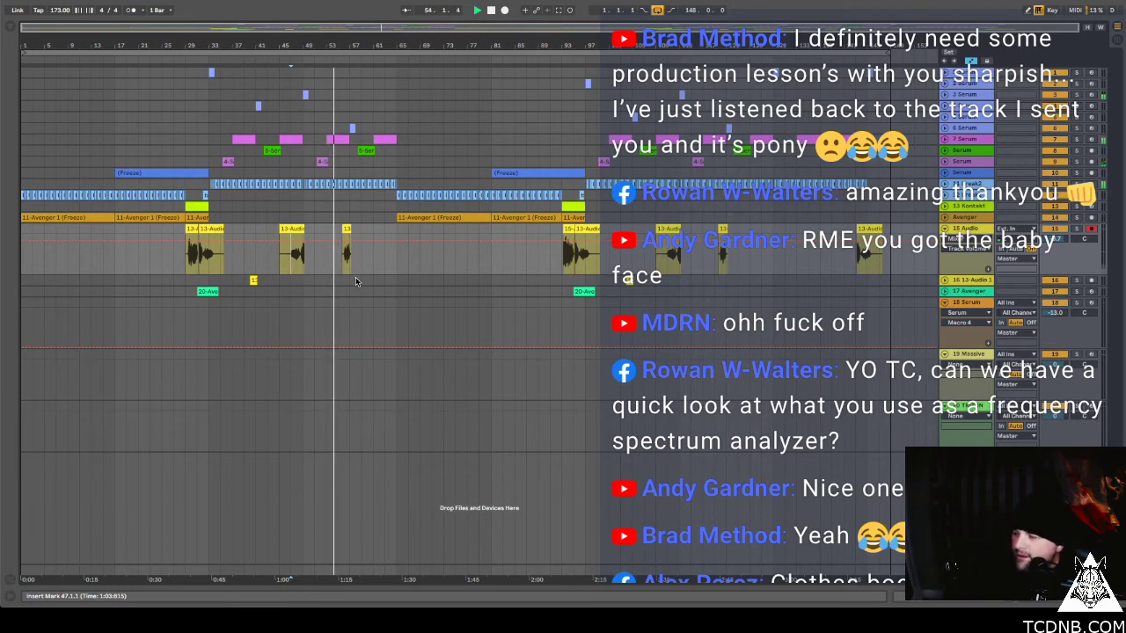
Open the Massive instrument on the 19 Massive track in its preset browser view and move its window higher over the arrangement.
mouse_move(422, 594)
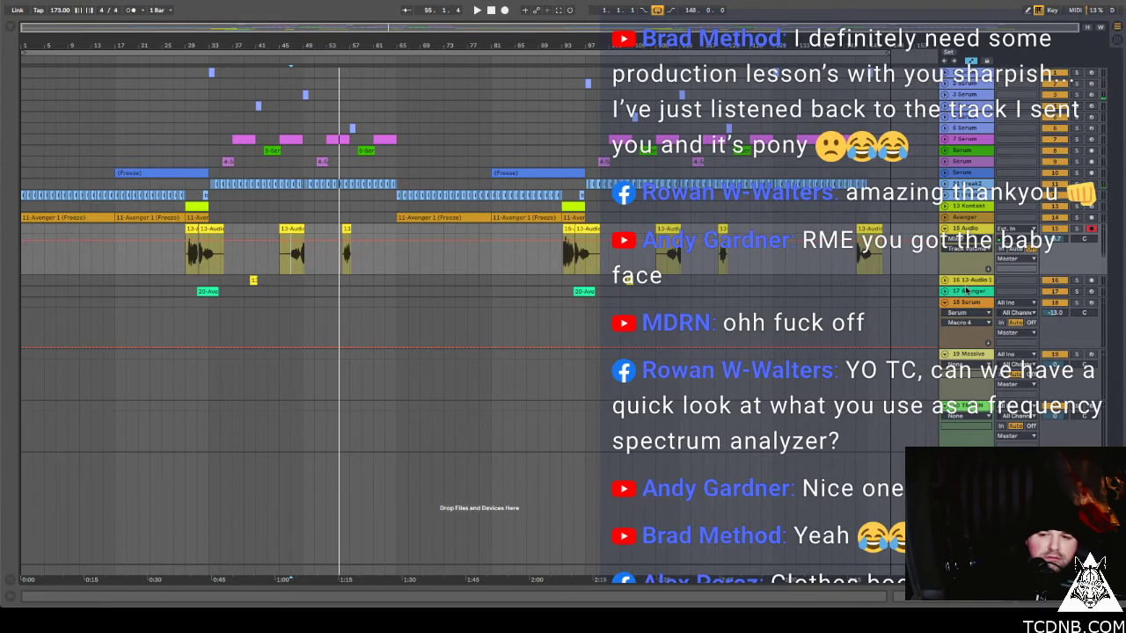
click(970, 302)
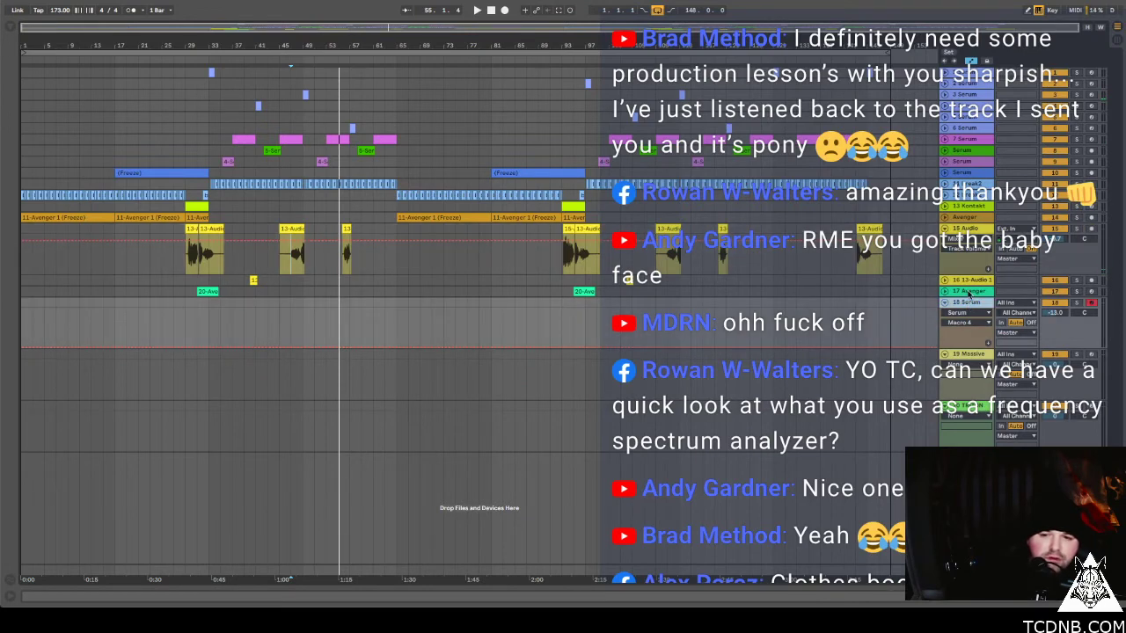
click(969, 355)
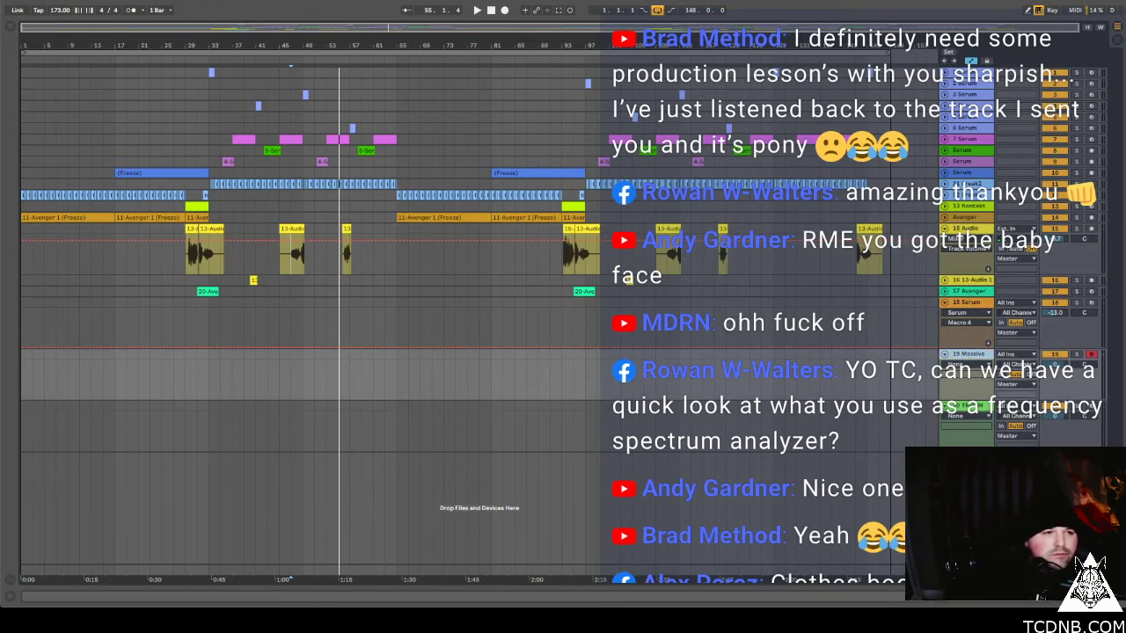
click(10, 31)
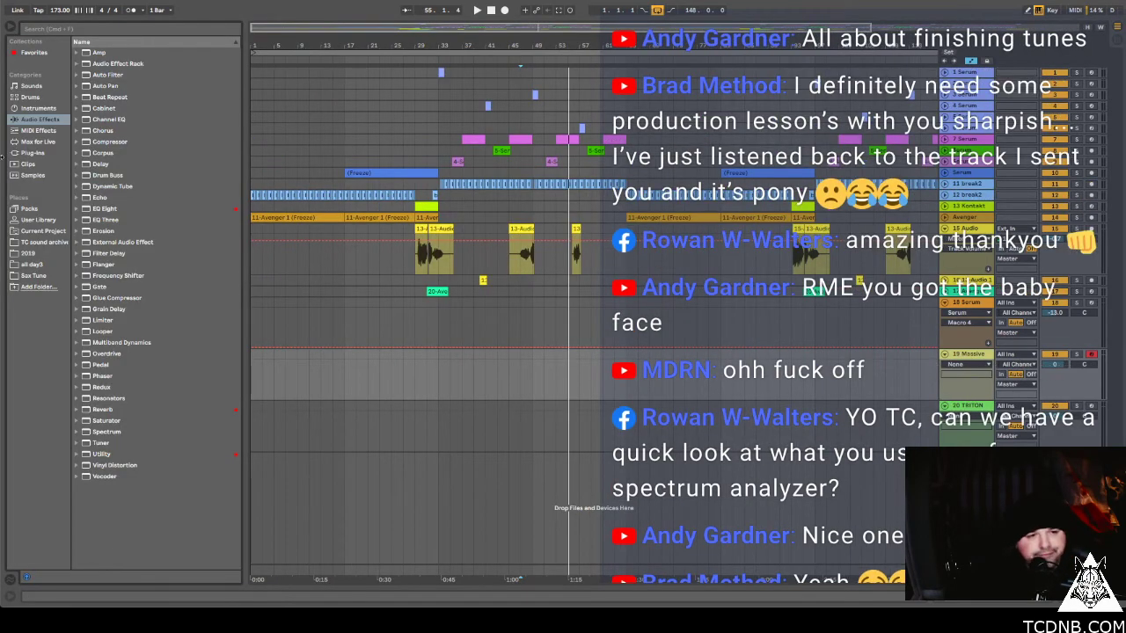
click(13, 27)
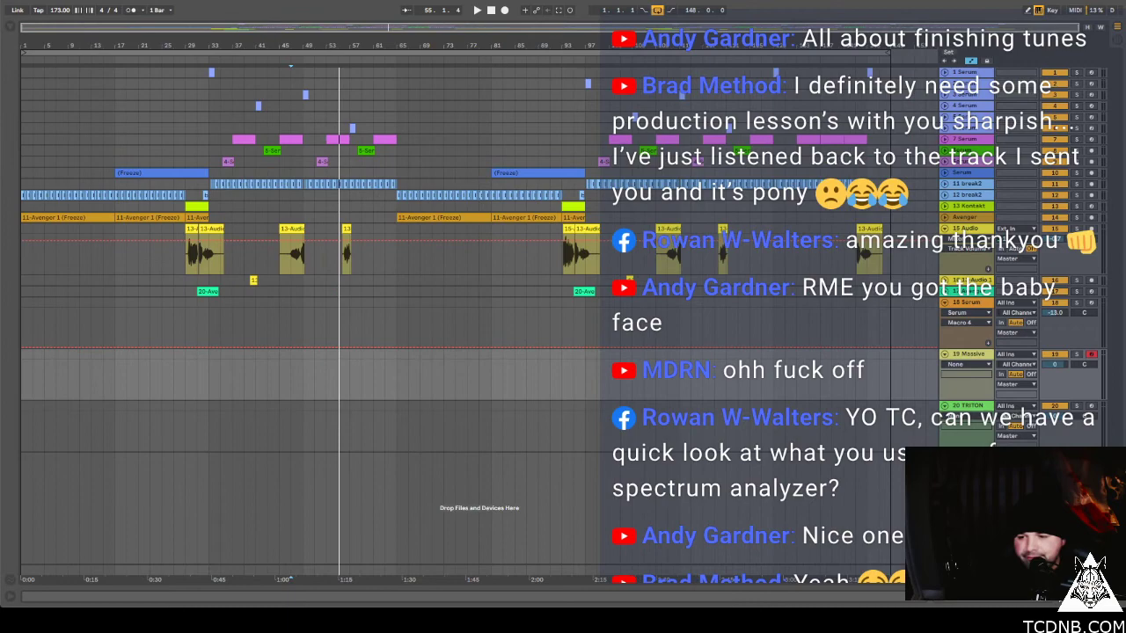
key(ctrl+alt+l)
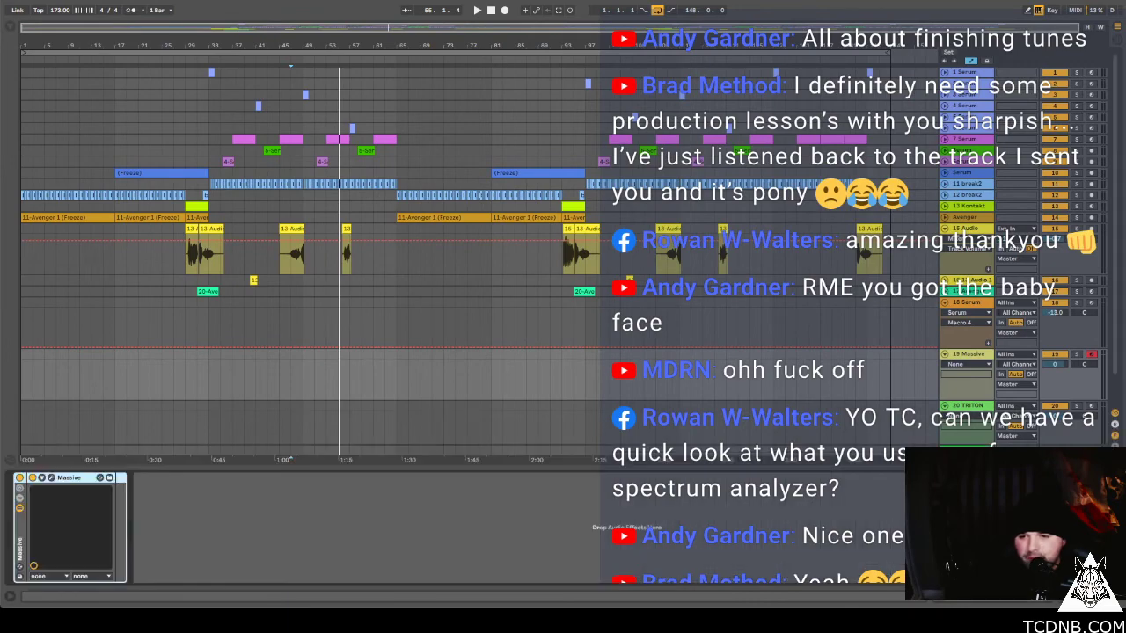
click(51, 478)
click(747, 232)
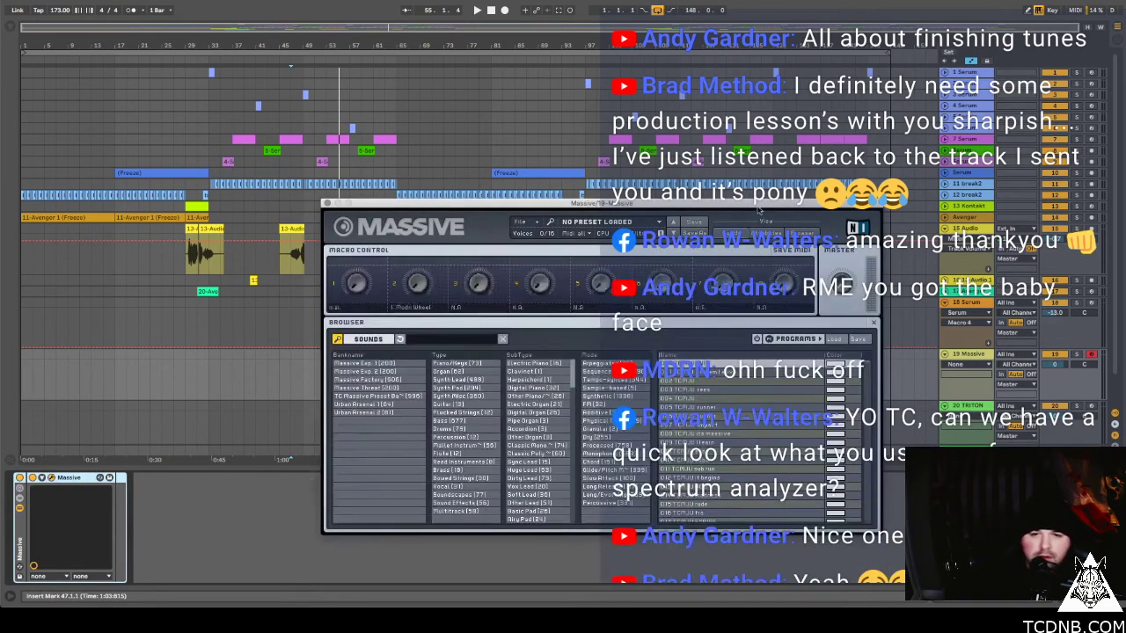
drag(758, 206, 648, 79)
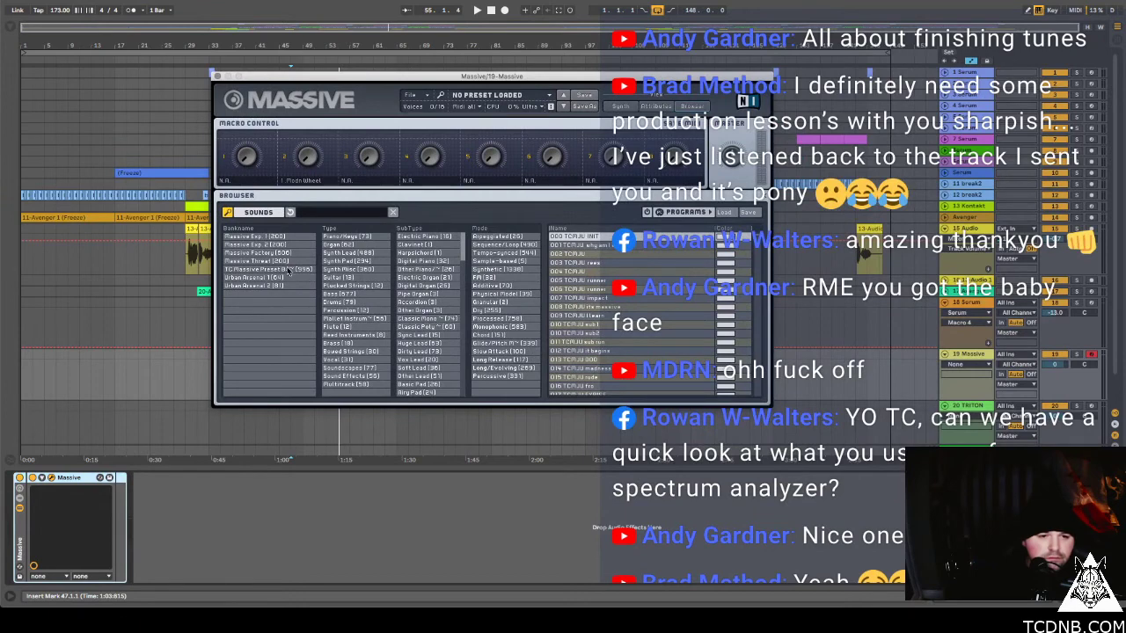
Load the Sound Effects preset 254 TCMJU anonamouse from the TC Massive Presets bank in Massive.
click(300, 269)
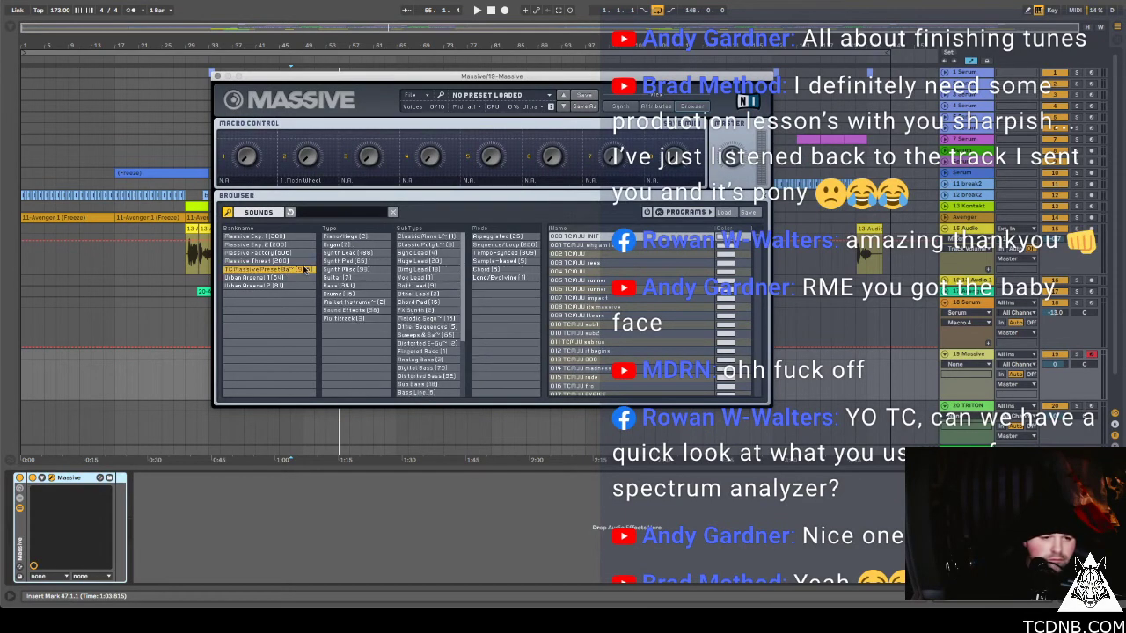
click(356, 310)
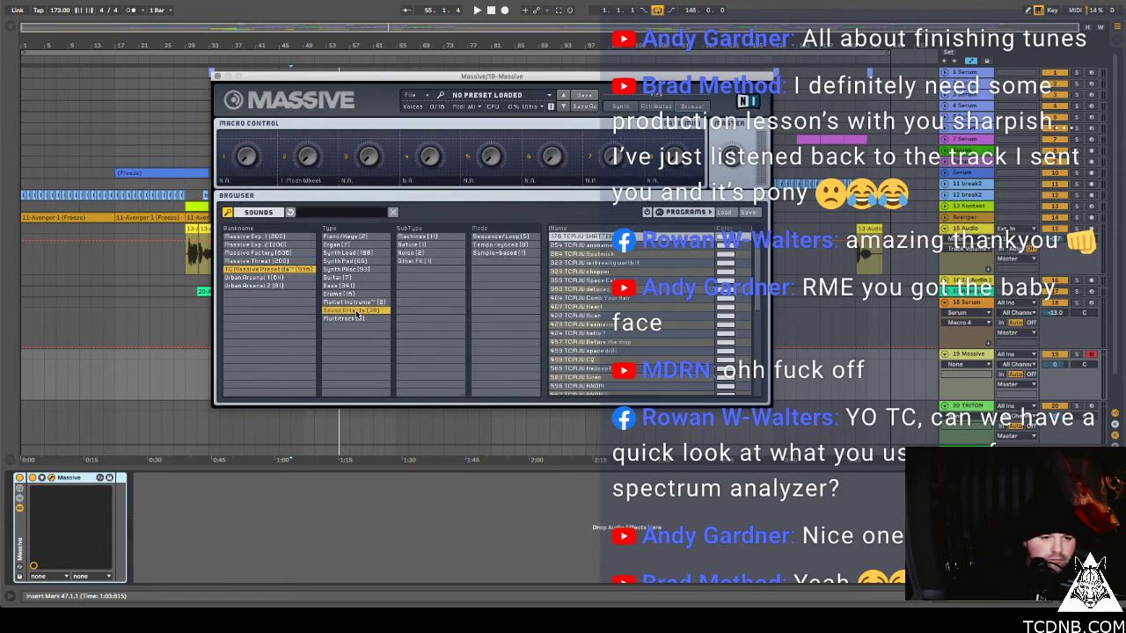
click(592, 244)
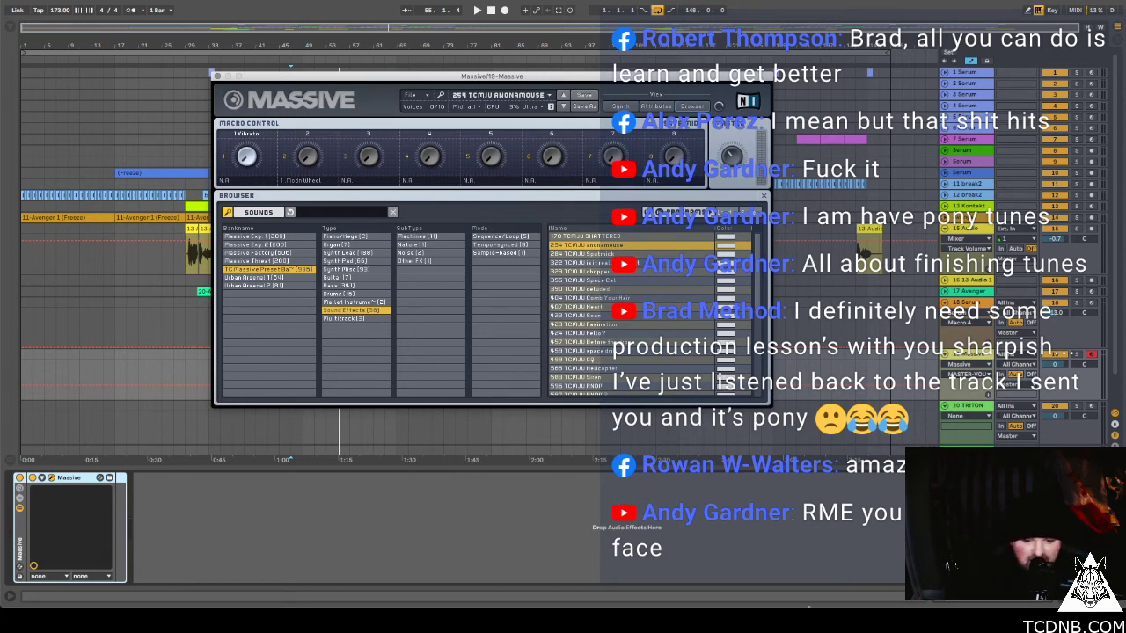
Switch to Finder.
mouse_move(809, 593)
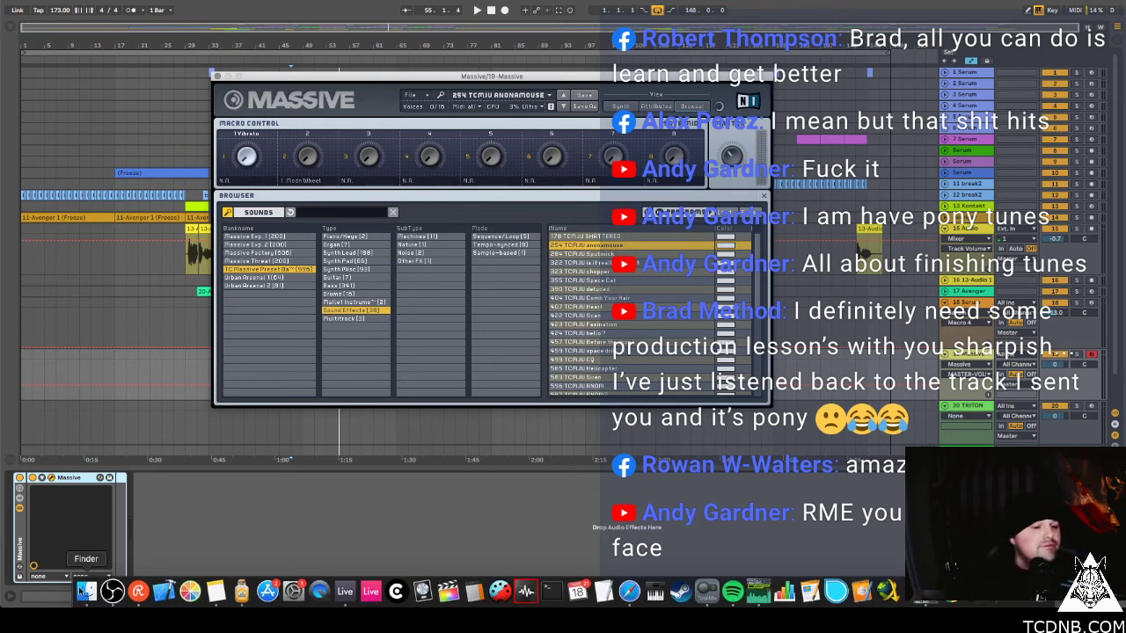
click(81, 592)
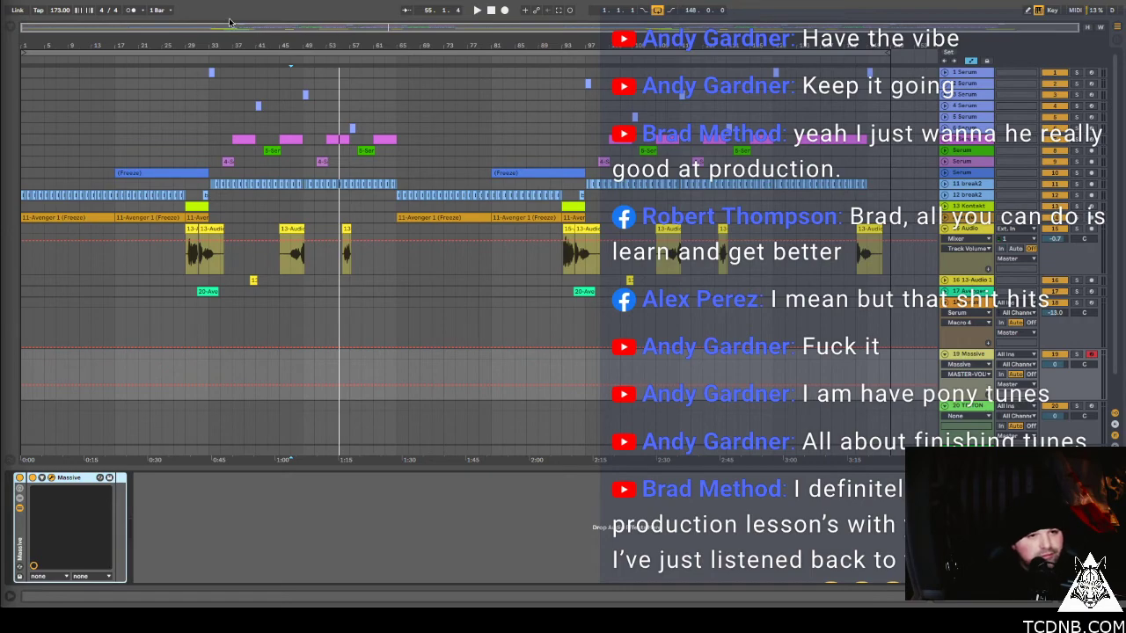
Bring back the Massive window, place it lower over the arrangement, and play from bar 47 with the window hidden and reshown.
key(ctrl+alt+p)
key(space)
drag(263, 80, 429, 211)
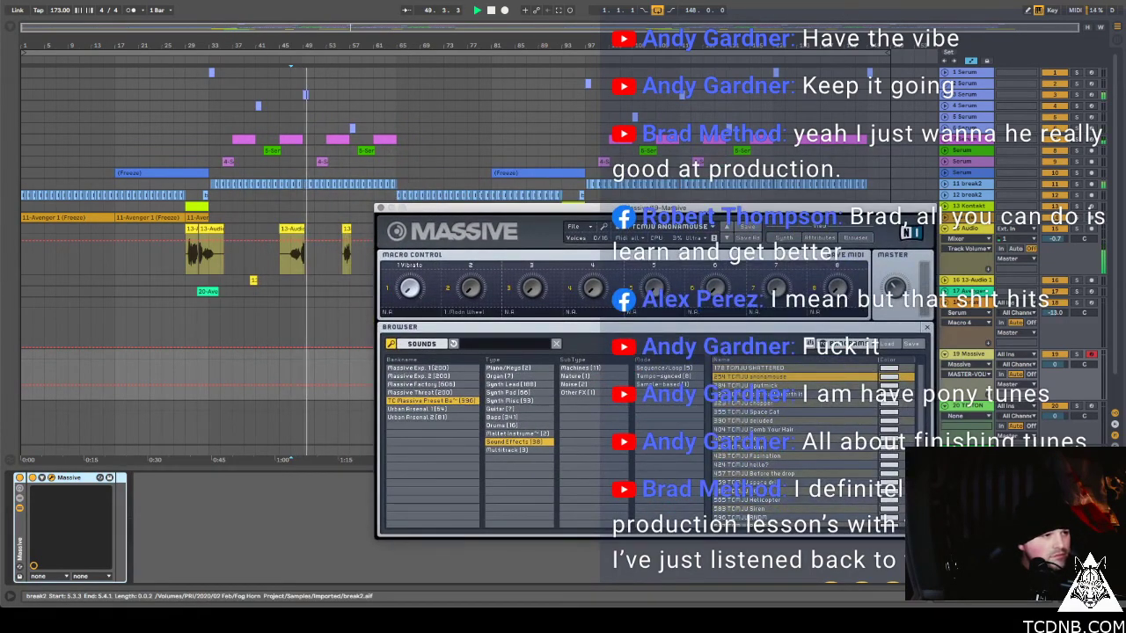
key(ctrl+alt+p)
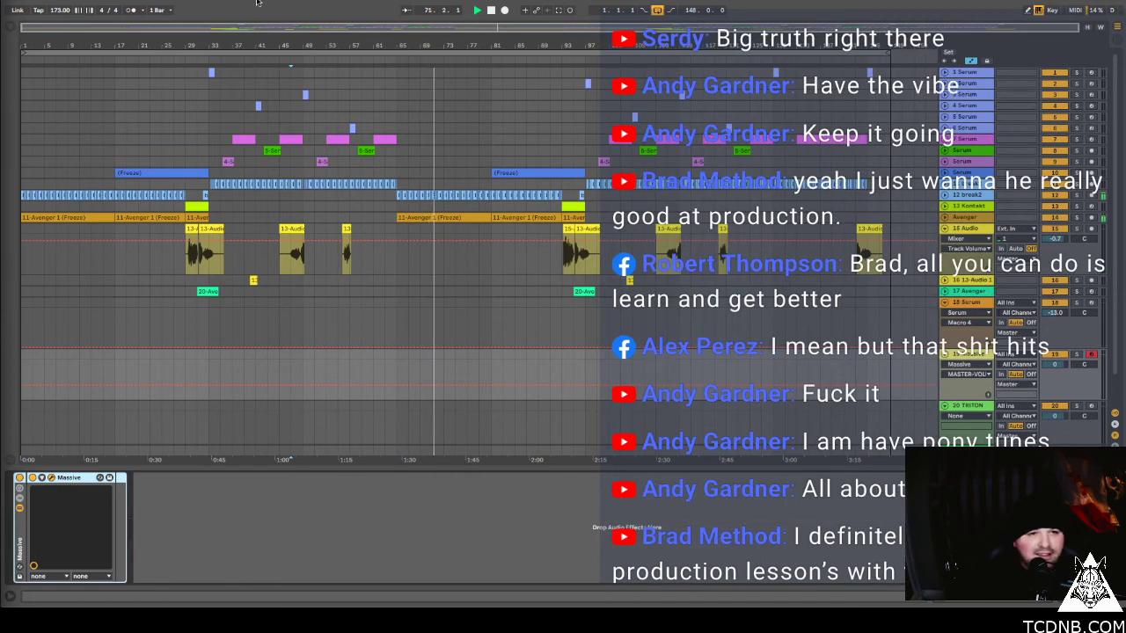
key(ctrl+alt+p)
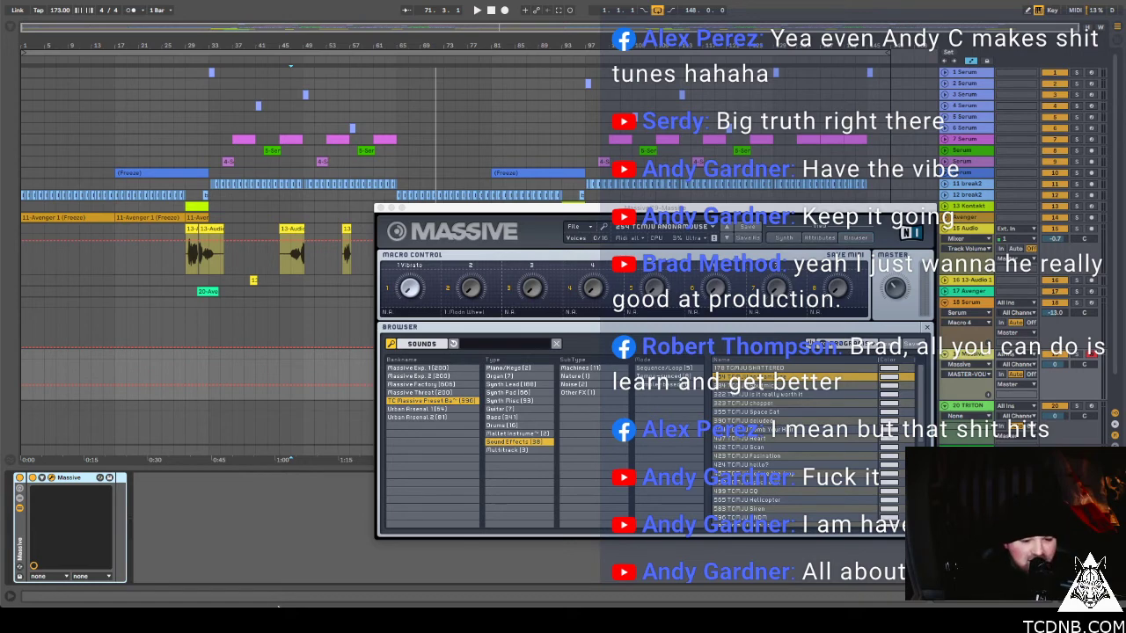
Switch to Audio Hijack.
mouse_move(268, 605)
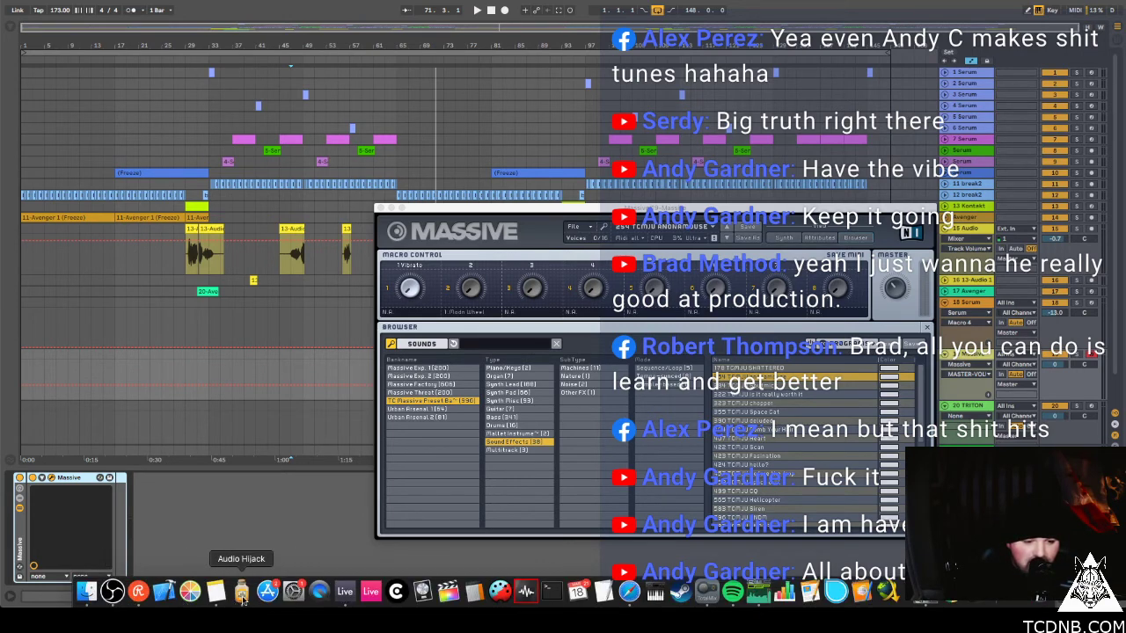
click(242, 592)
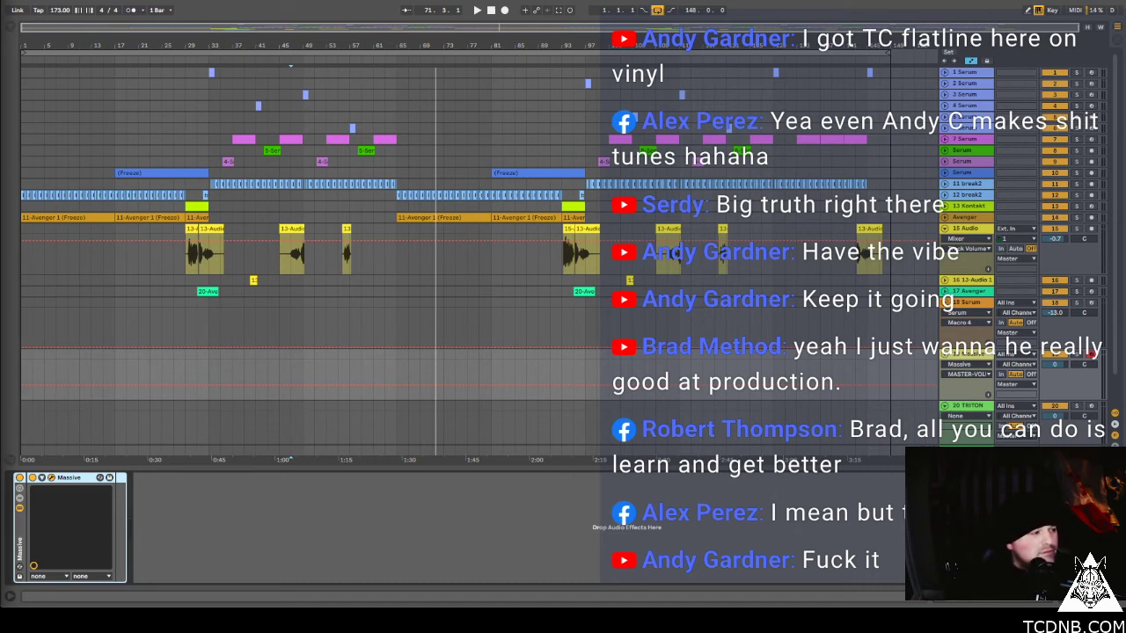
Preview NINE REMAKE.mp3 with Quick Look, move the player over the arrangement, close it and preview the track again.
key(space)
drag(441, 187, 387, 150)
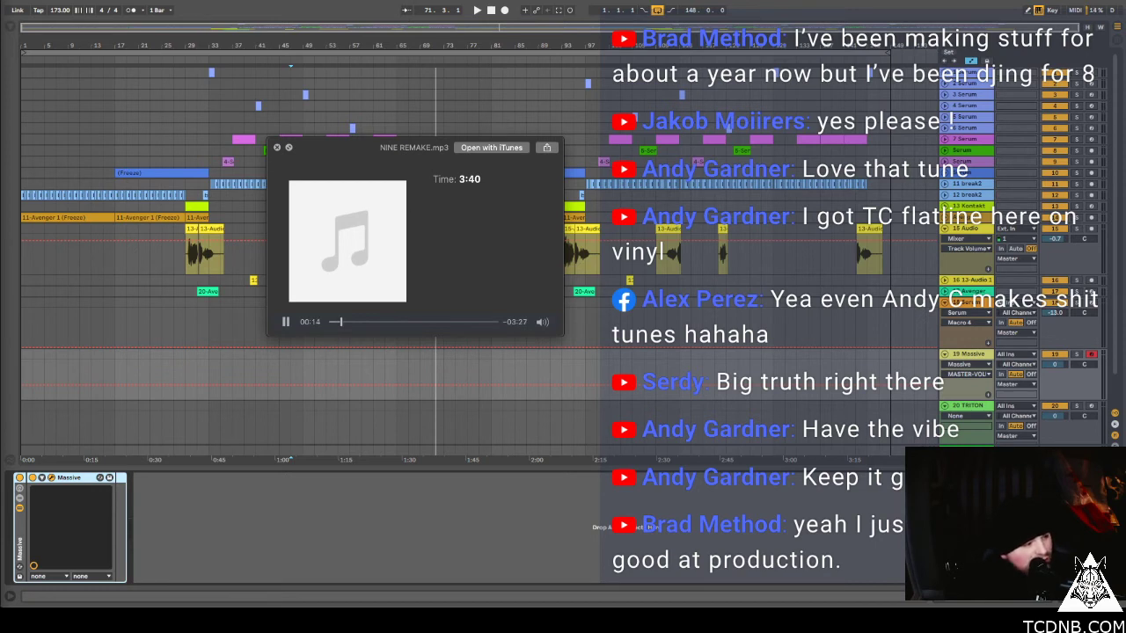
key(space)
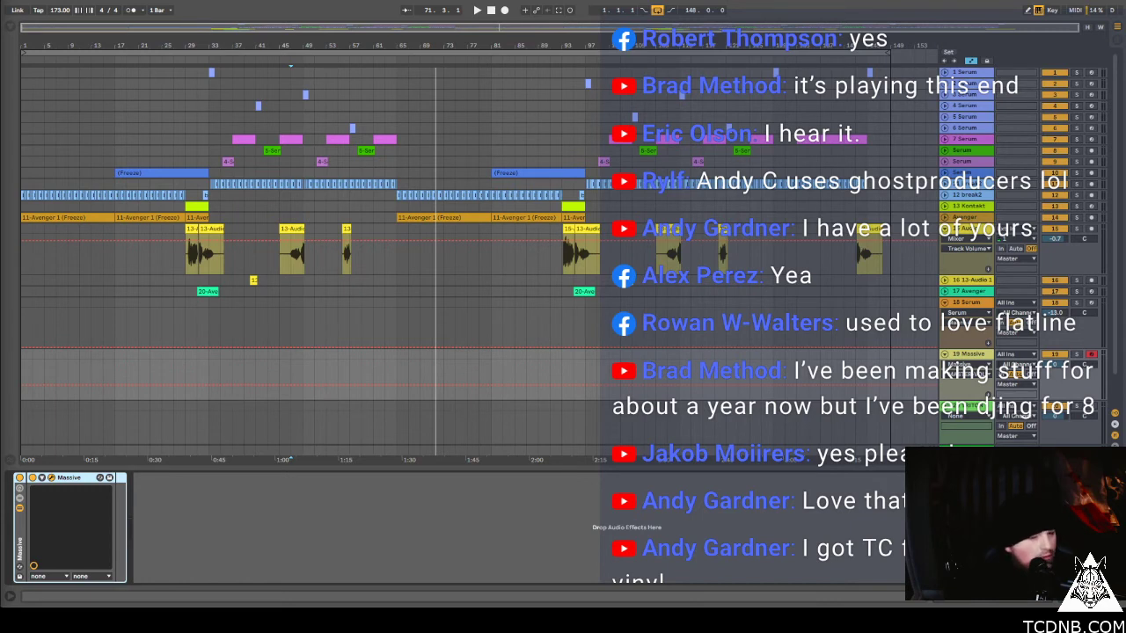
key(space)
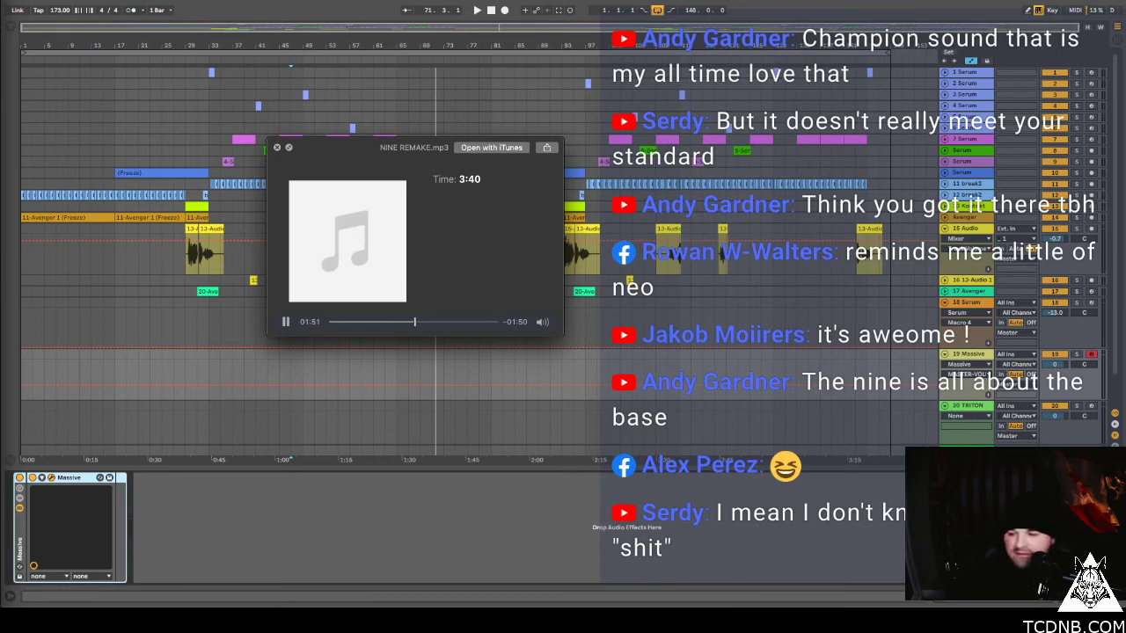
Preview E - Snap Back.mp3 and TC - The Core LV0.5.mp3 with Quick Look, closing each preview after listening.
key(space)
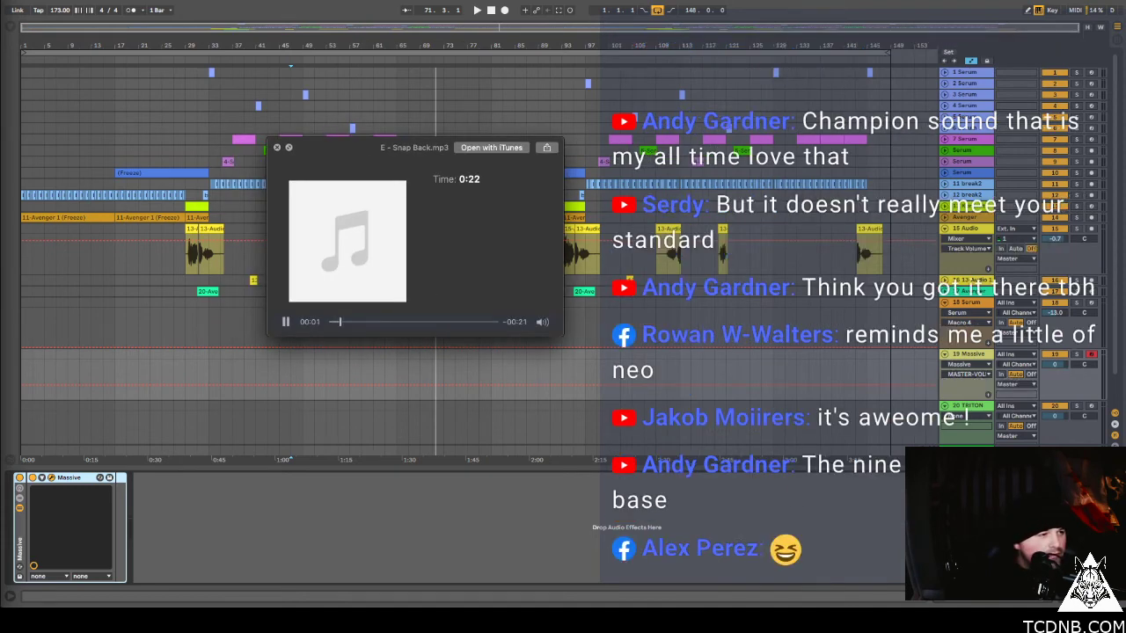
key(Escape)
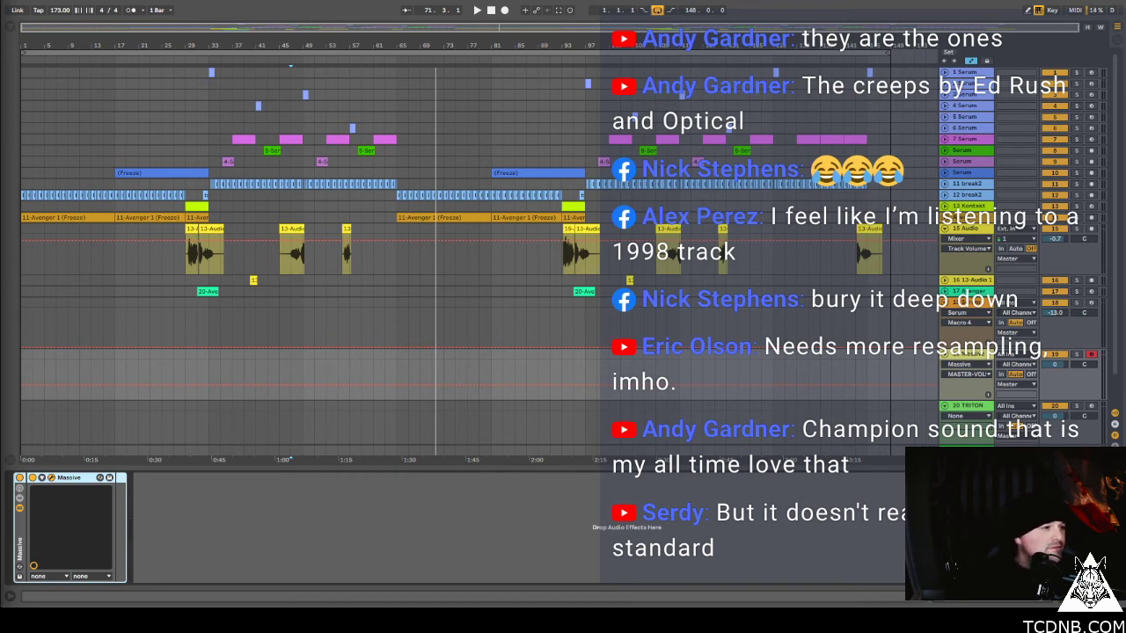
key(space)
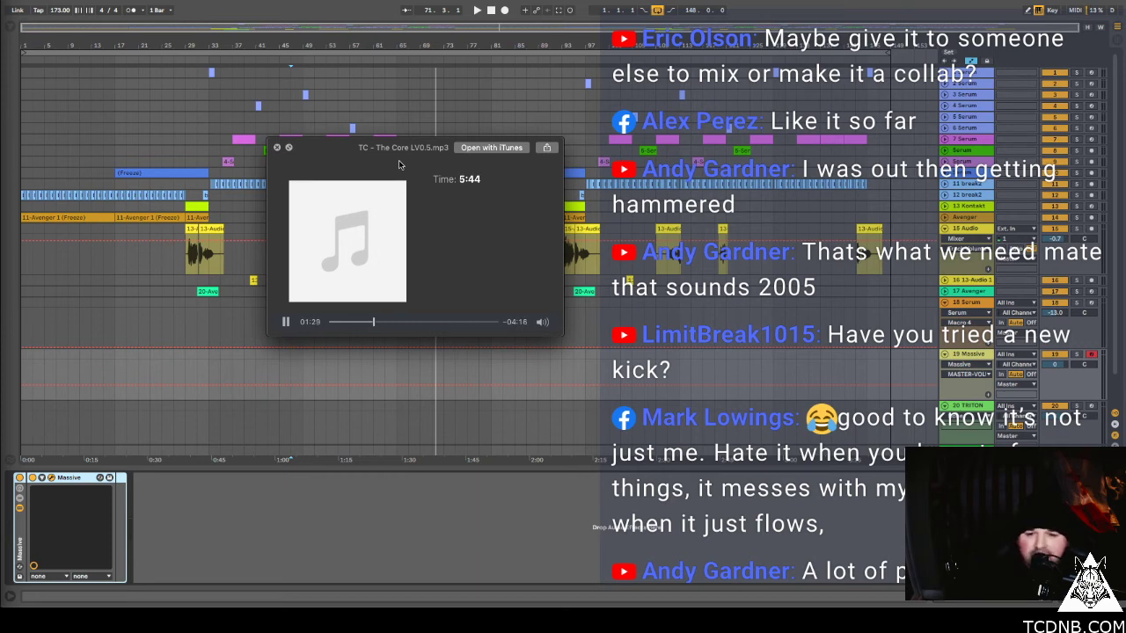
key(space)
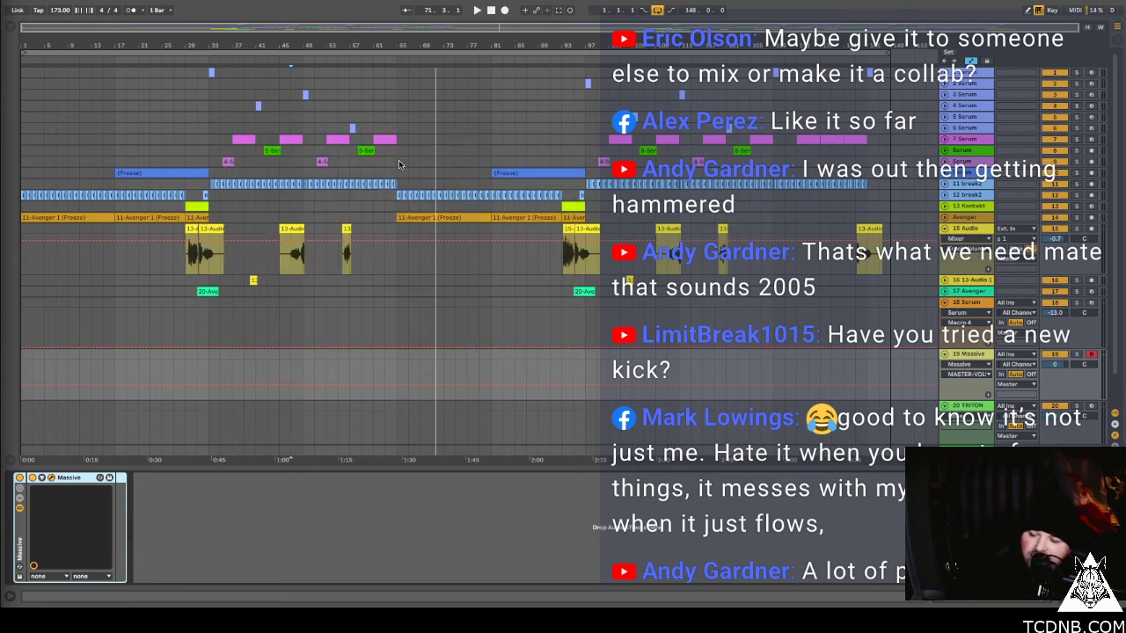